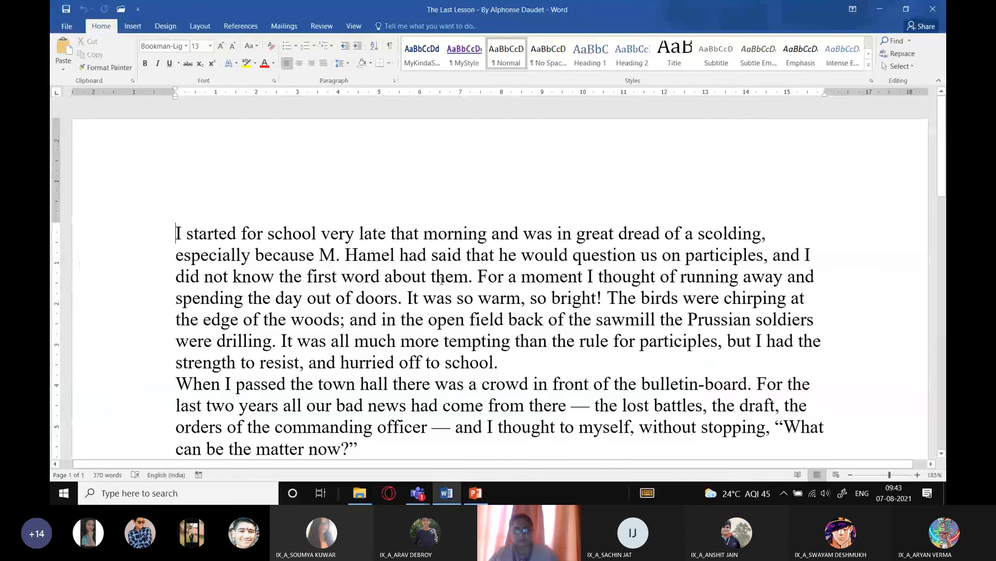
# - Display the on-screen keyboard and search the document for "Hamel", magnifying the screen during the search, and close the search pane
pyautogui.click(647, 492)
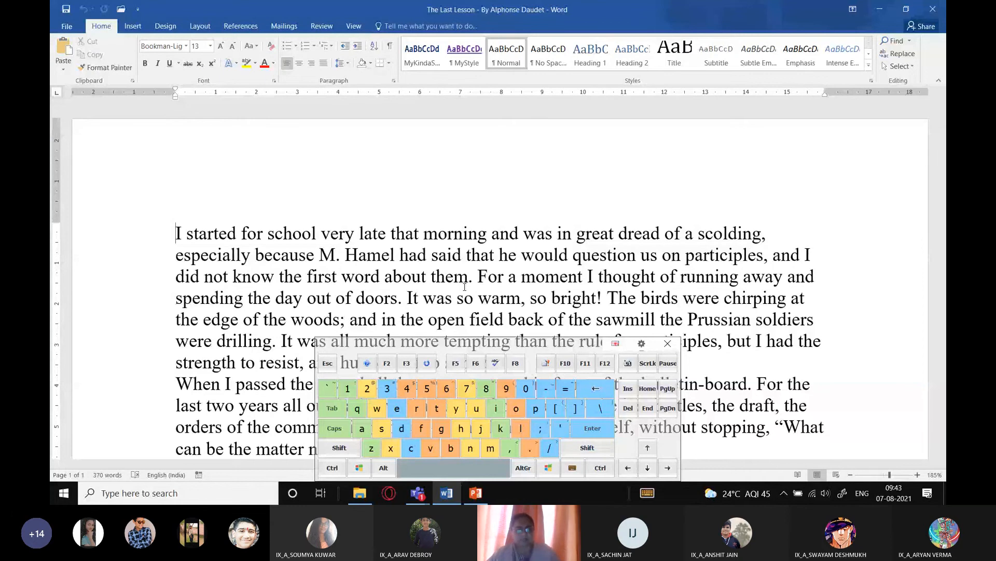
pyautogui.hotkey('ctrl', 'f')
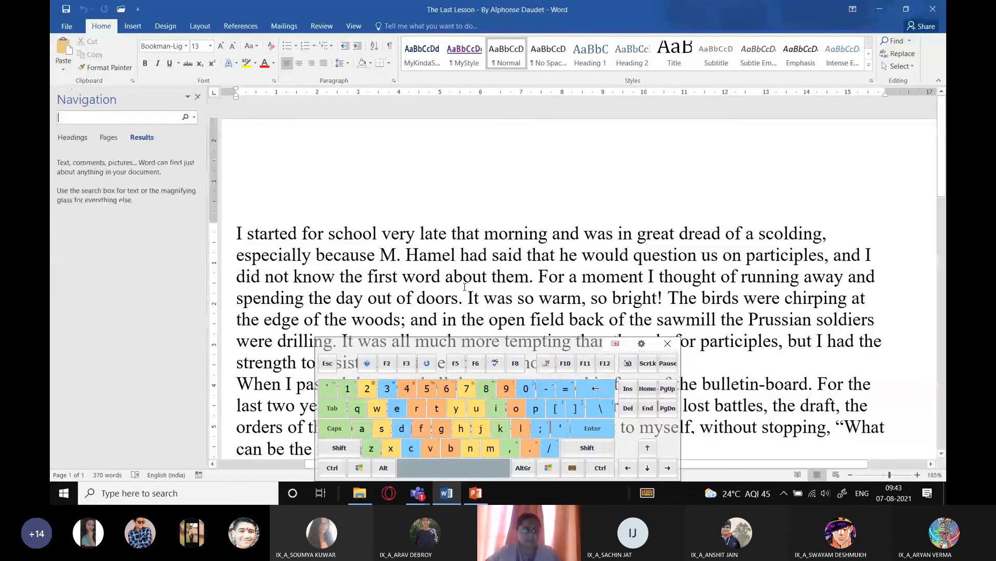
pyautogui.press('super')
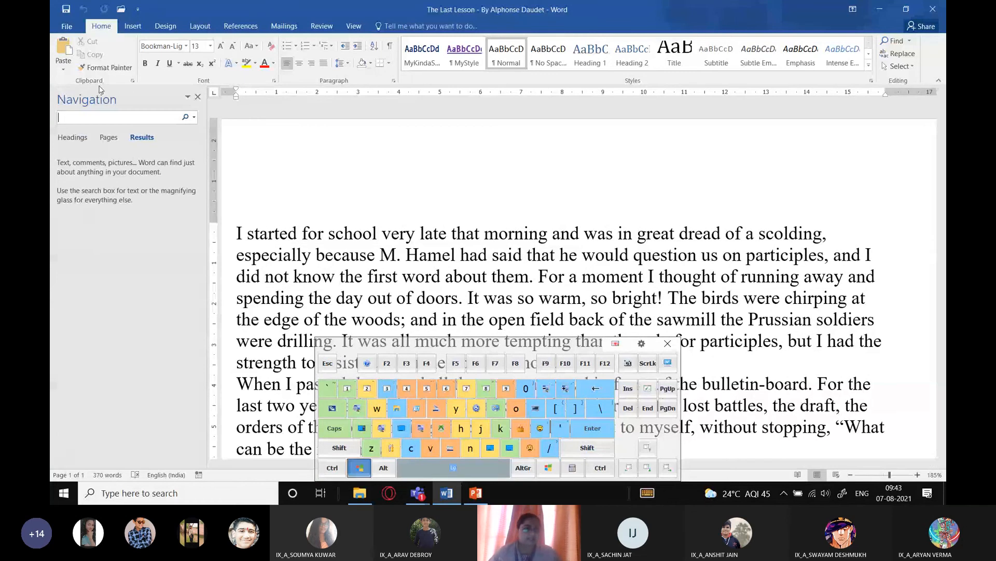
pyautogui.press('super+plus')
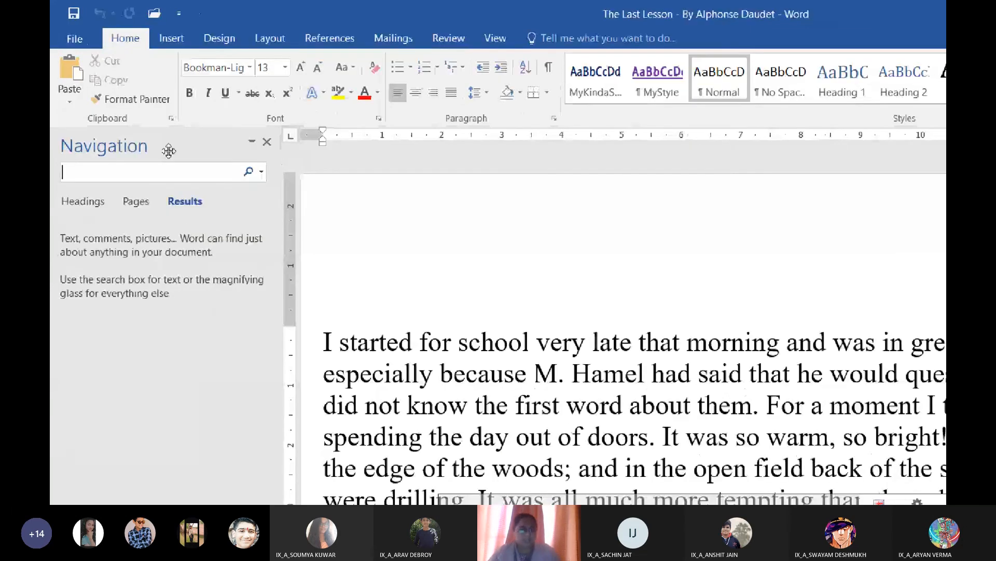
pyautogui.write('Hamel')
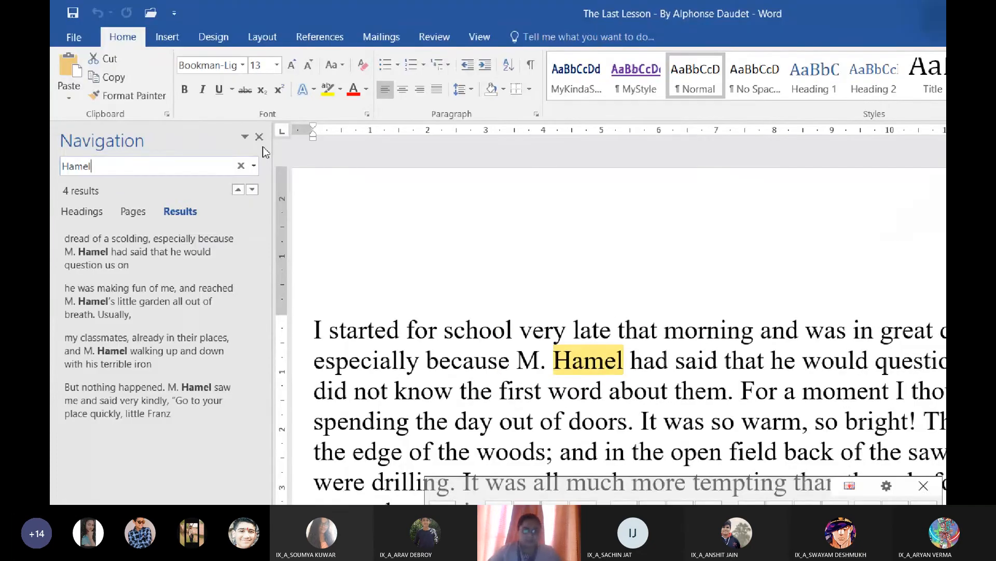
pyautogui.click(259, 137)
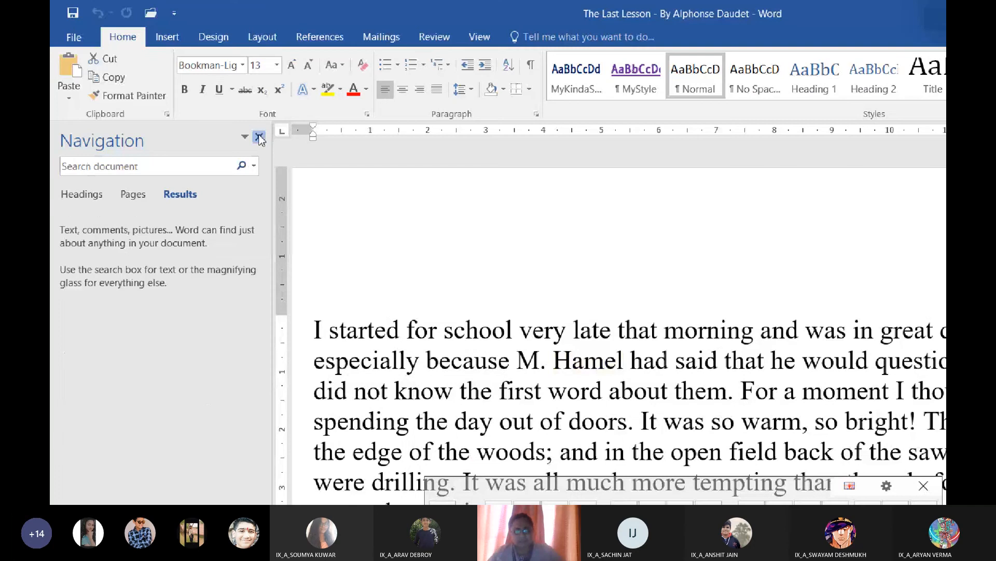
pyautogui.press('super+minus')
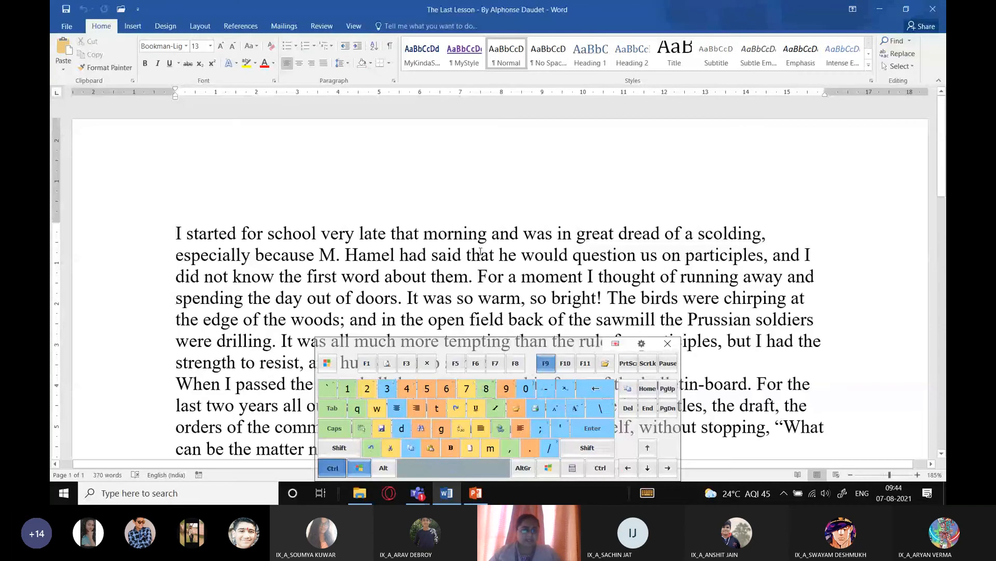
# - Expand the additional search options in Find and Replace, then close the dialog and the on-screen keyboard
pyautogui.hotkey('ctrl', 'h')
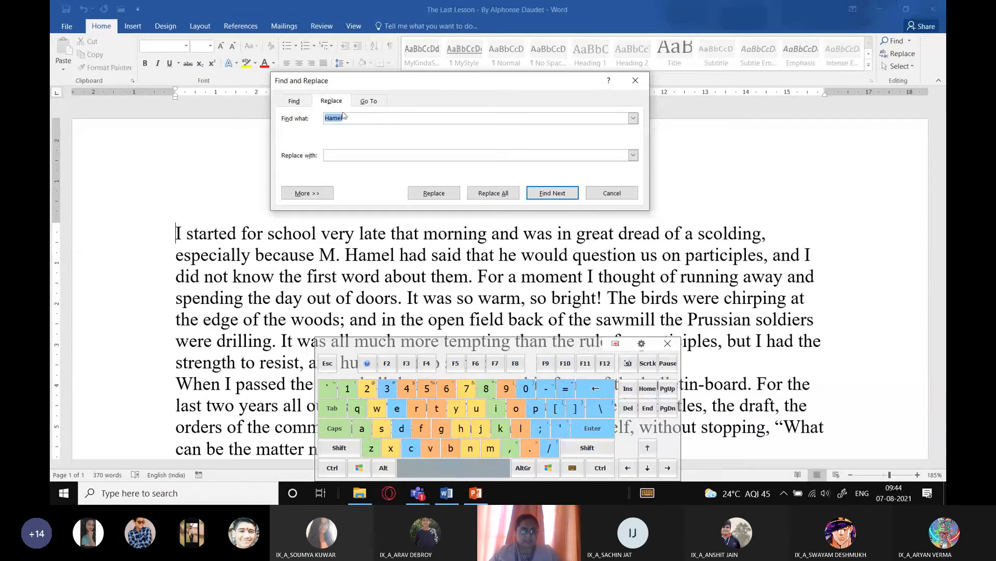
pyautogui.click(322, 193)
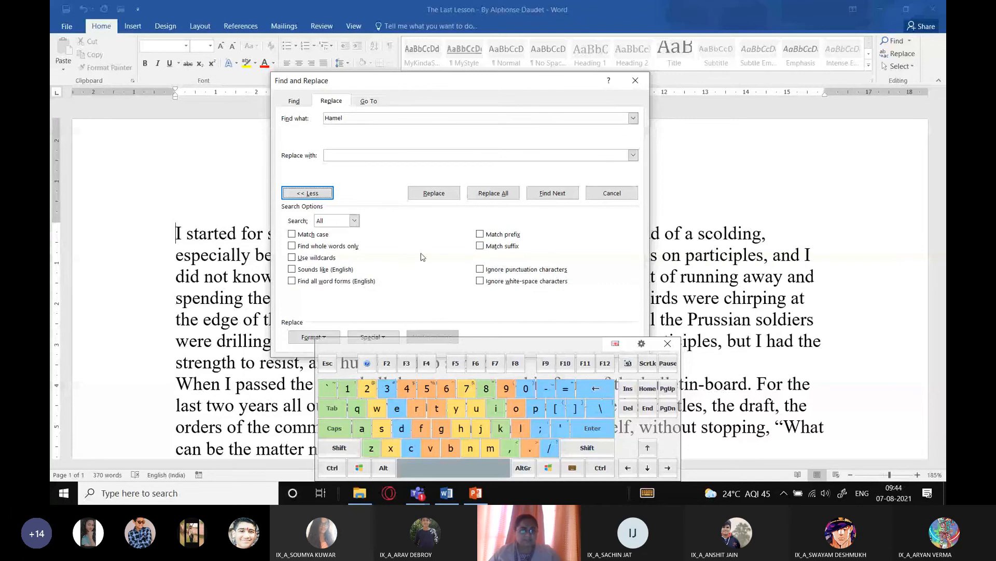
pyautogui.press('Escape')
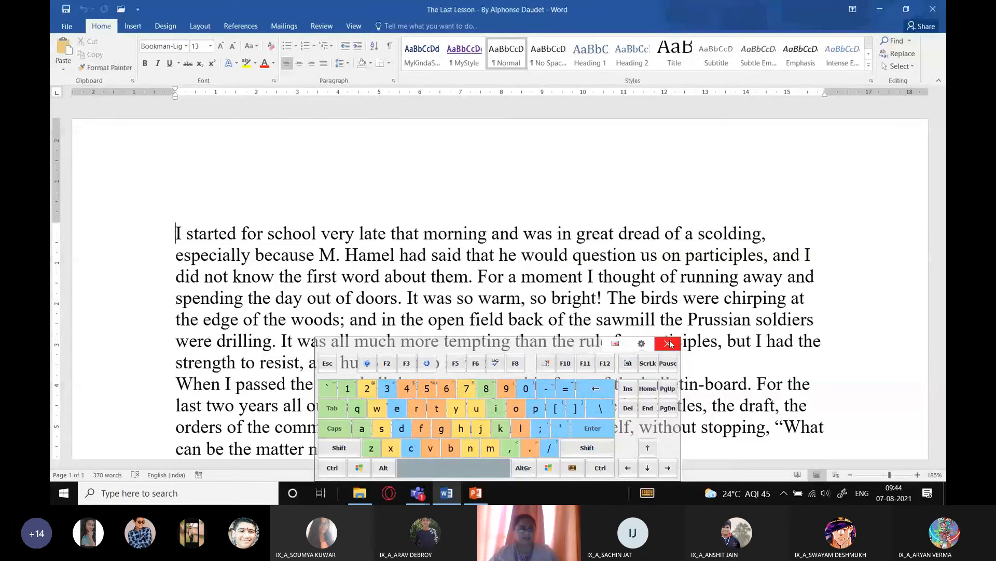
pyautogui.click(668, 344)
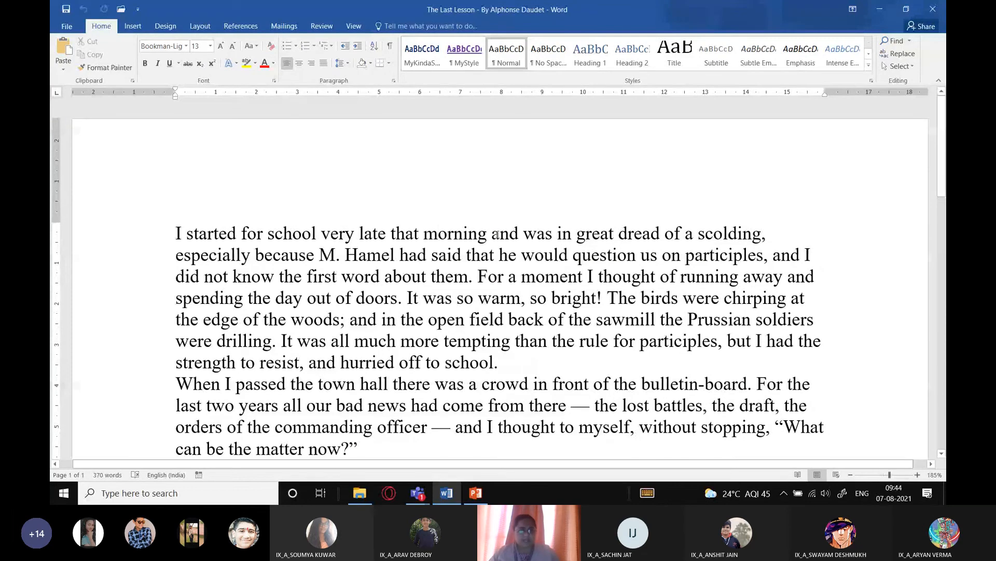
pyautogui.scroll(-2, 497, 235)
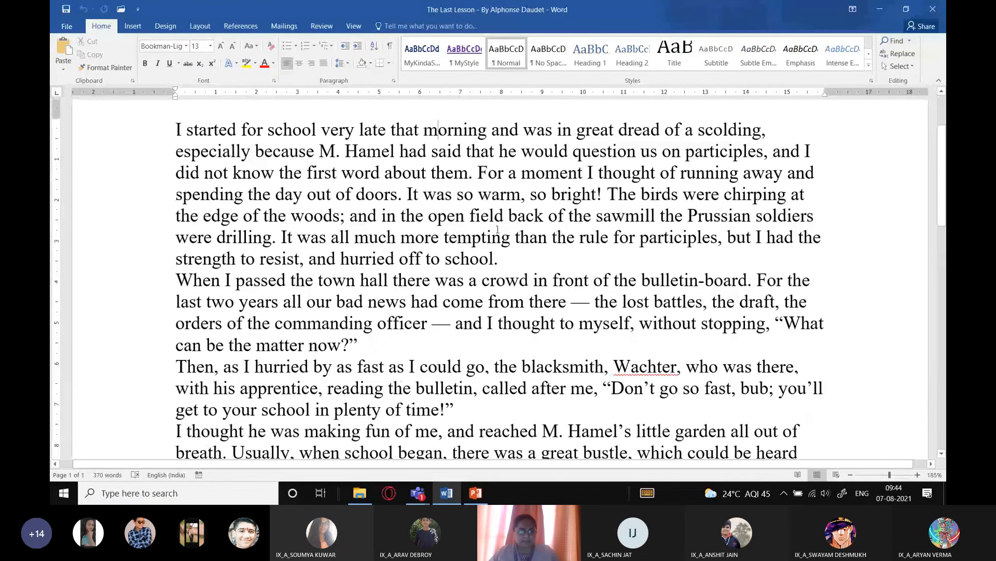
pyautogui.scroll(1, 427, 185)
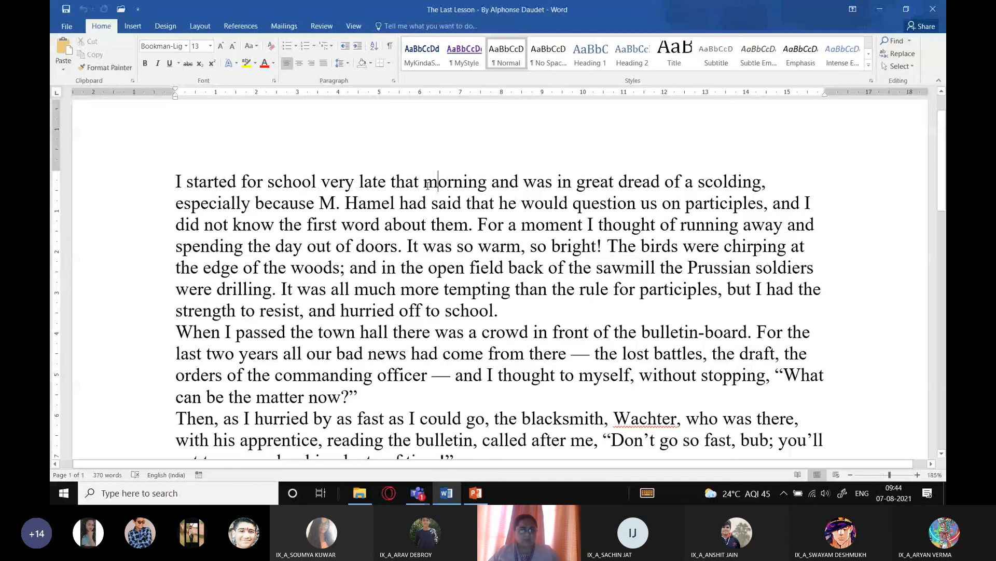
pyautogui.doubleClick(369, 202)
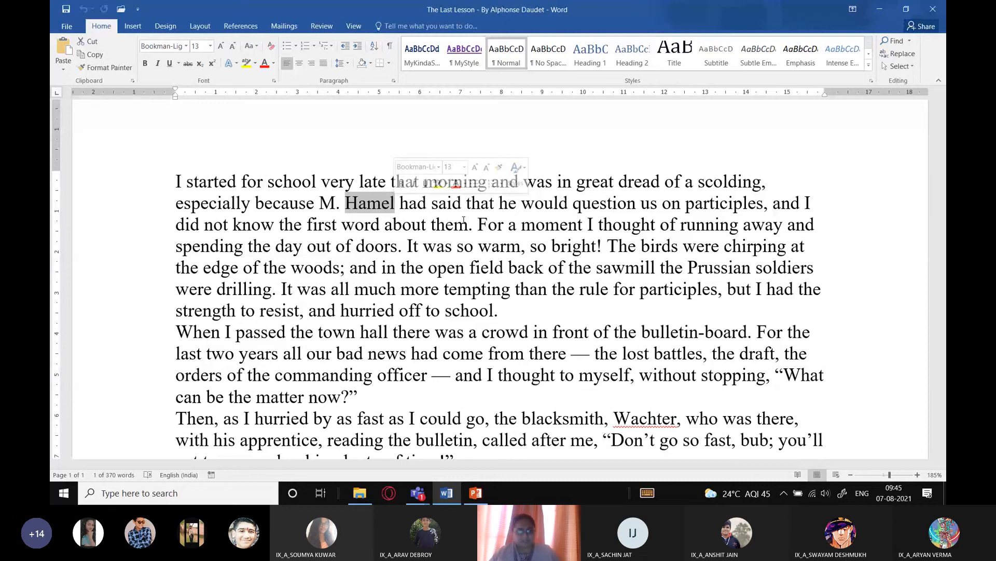
pyautogui.click(268, 183)
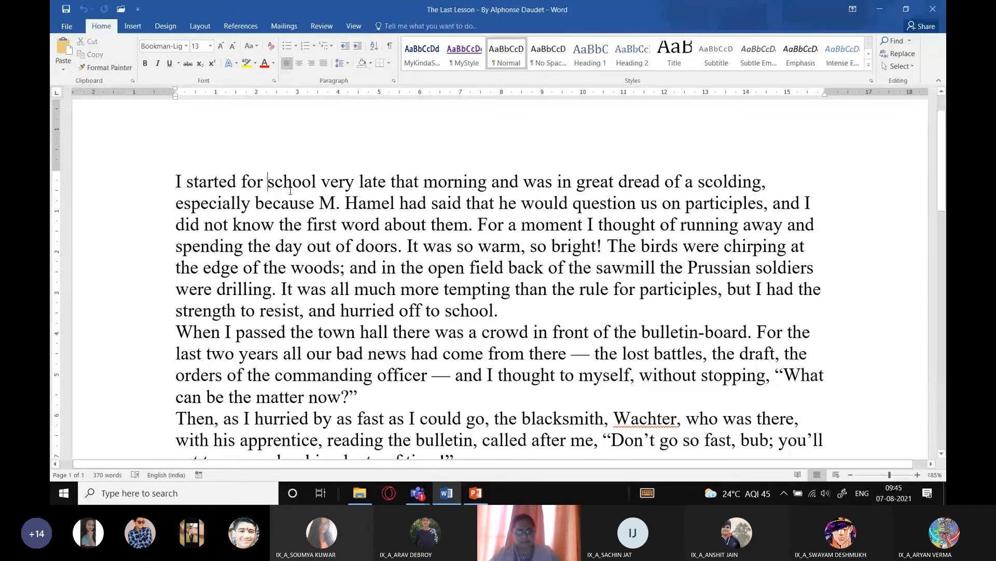
pyautogui.click(367, 204)
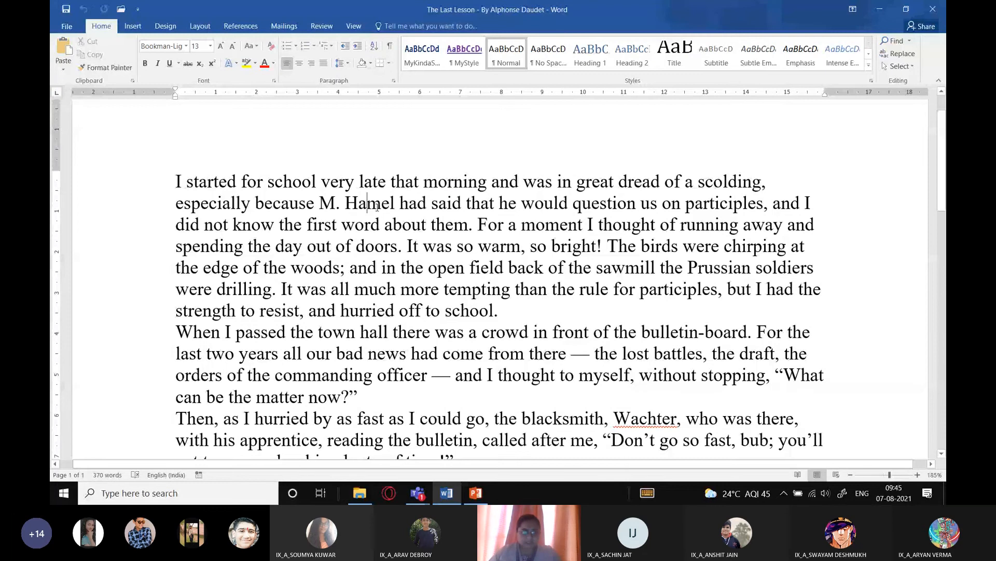
# - Set up a Find and Replace that looks for "Hamel" and uses "Hamel" as the replacement text
pyautogui.hotkey('ctrl', 'h')
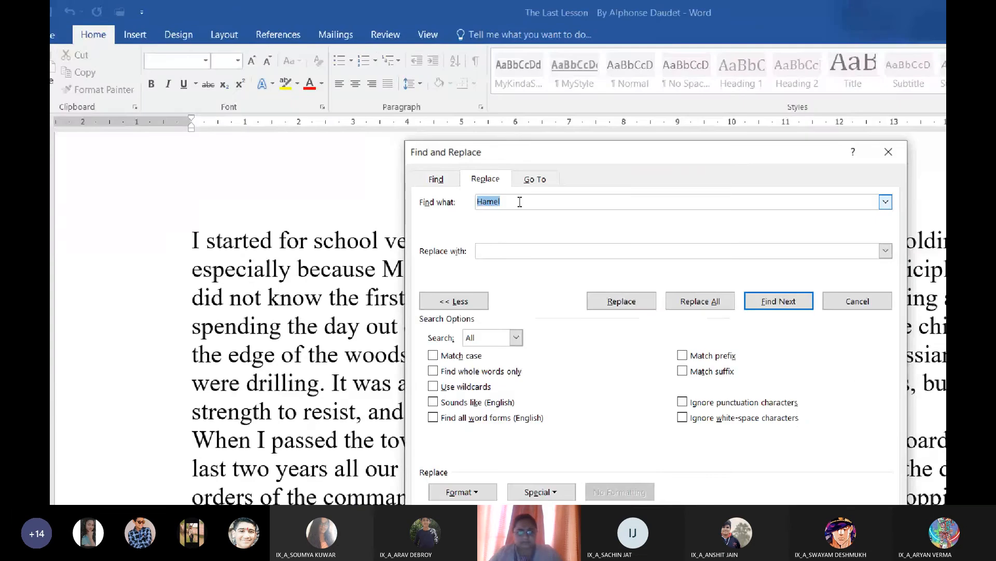
pyautogui.click(515, 251)
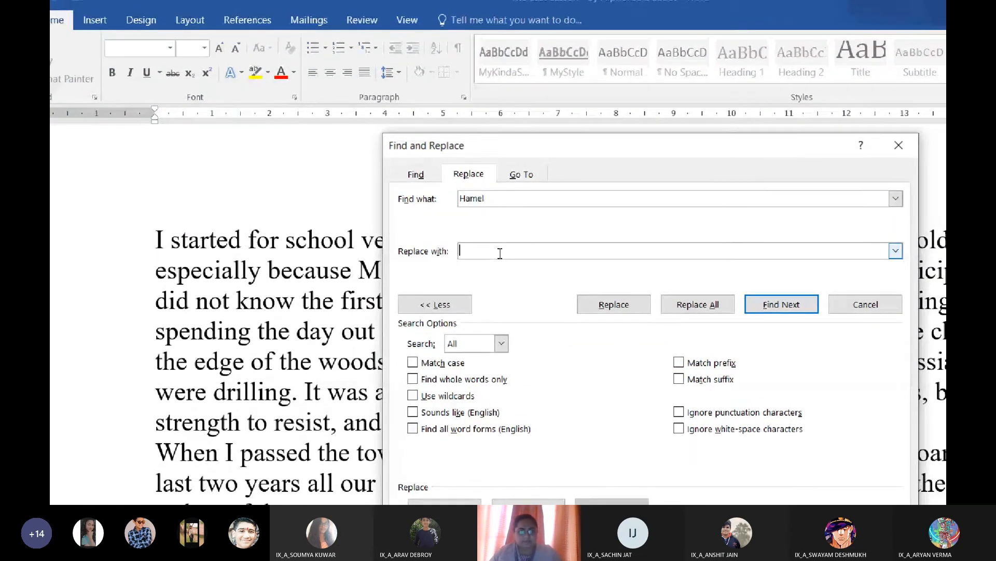
pyautogui.write('Hamel')
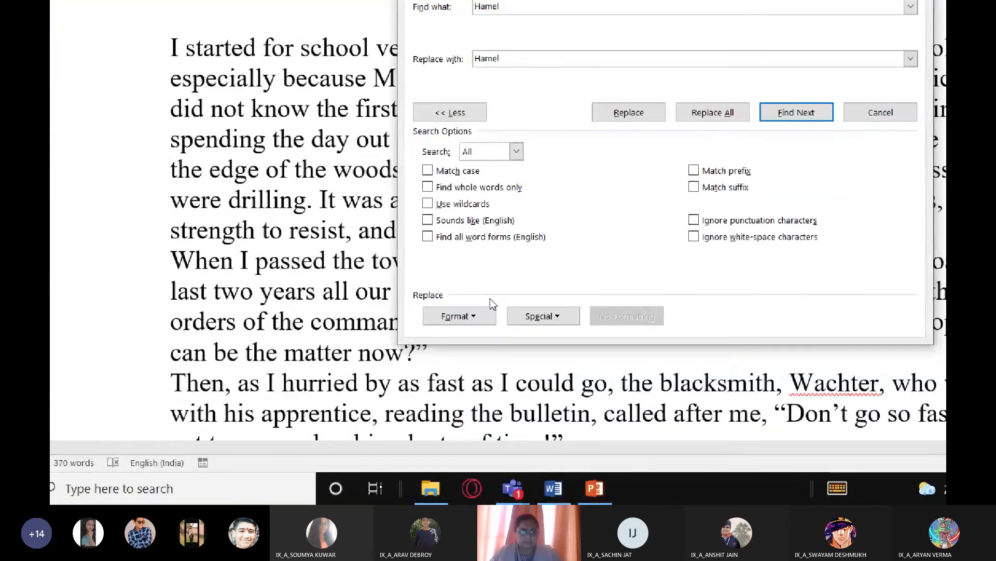
# - Set the Latin text font of the replacement formatting to Adobe Garamond Pro
pyautogui.click(458, 402)
pyautogui.click(498, 336)
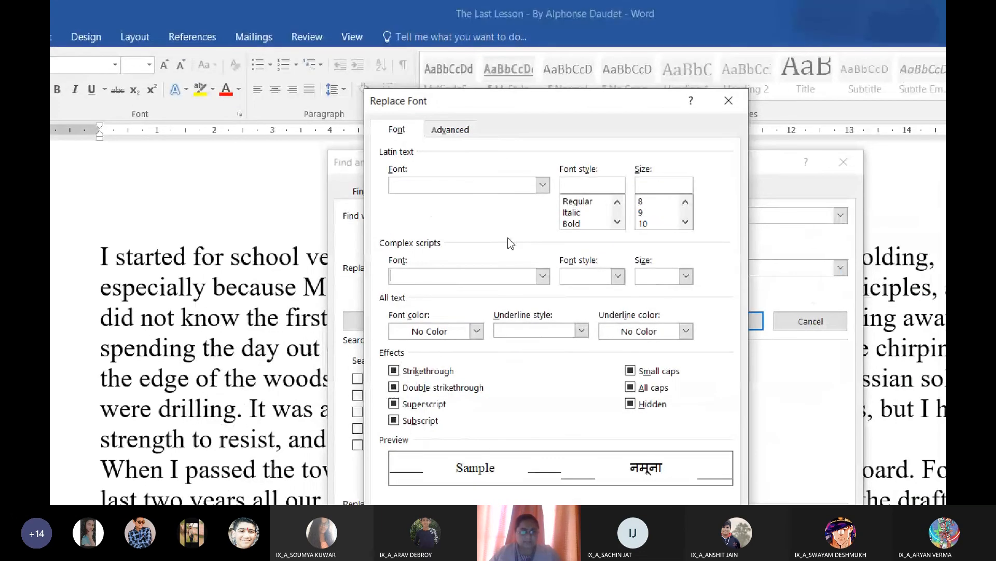
pyautogui.click(542, 276)
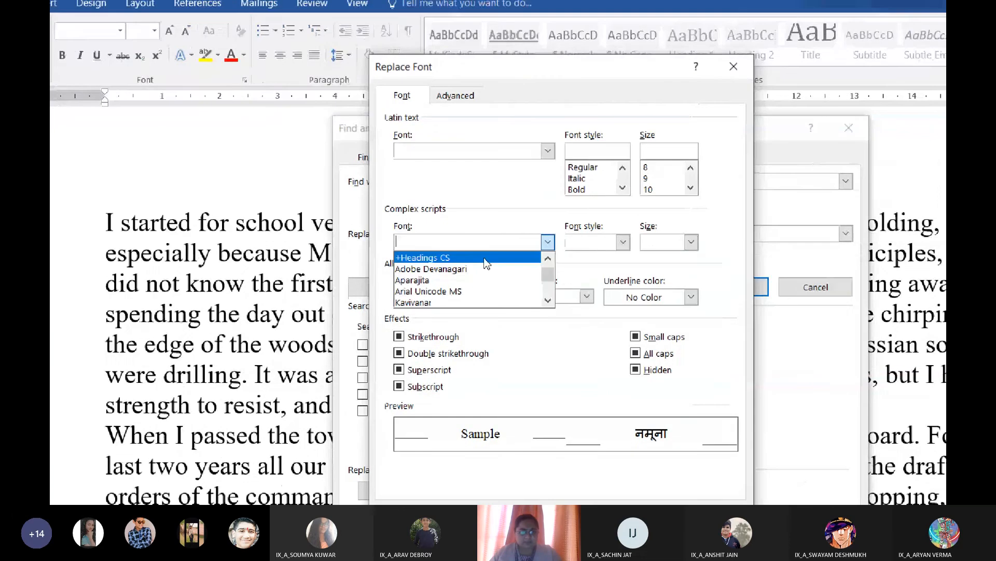
pyautogui.scroll(-2, 436, 278)
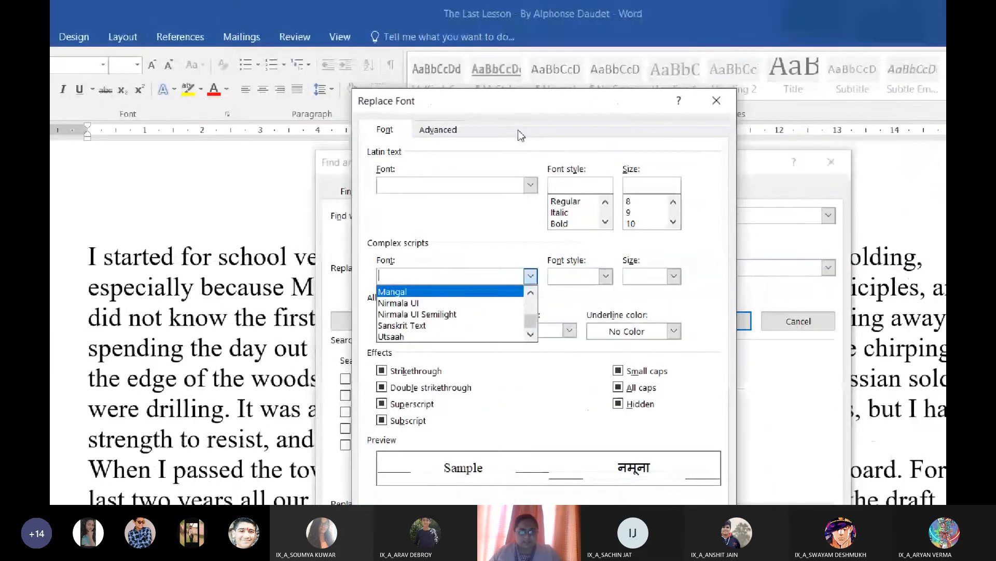
pyautogui.click(530, 185)
pyautogui.click(530, 185)
pyautogui.scroll(-3, 421, 233)
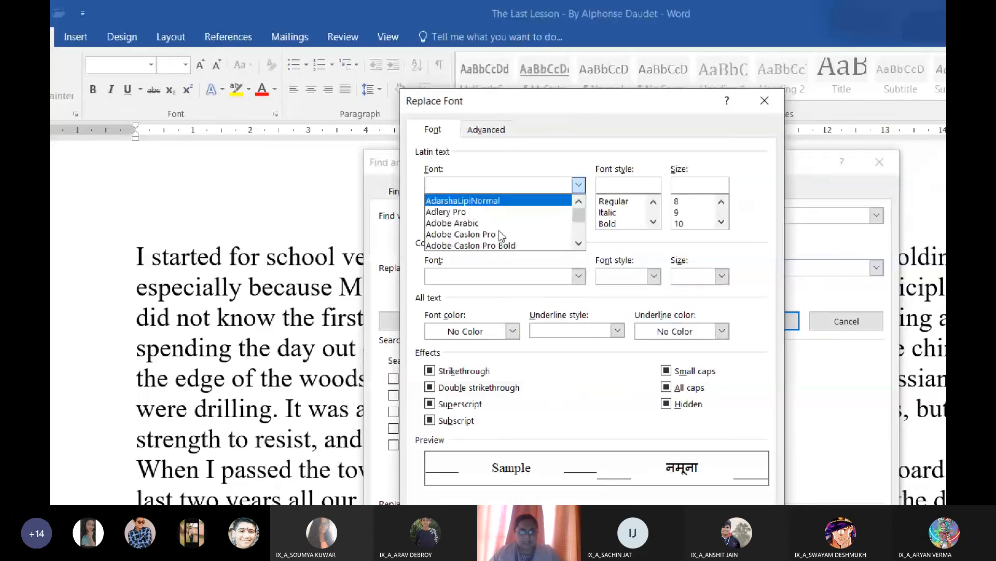
pyautogui.scroll(-2, 499, 230)
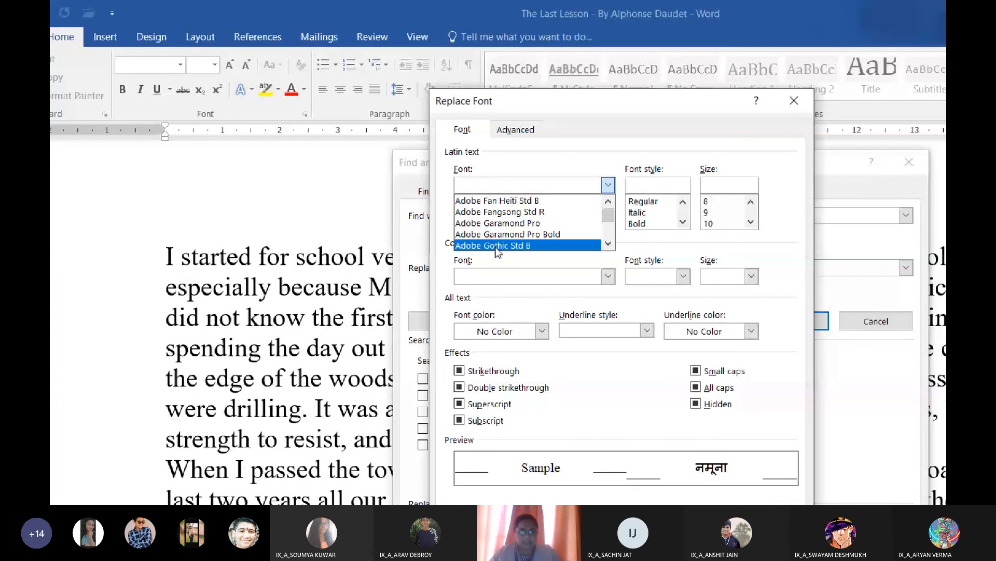
pyautogui.click(500, 223)
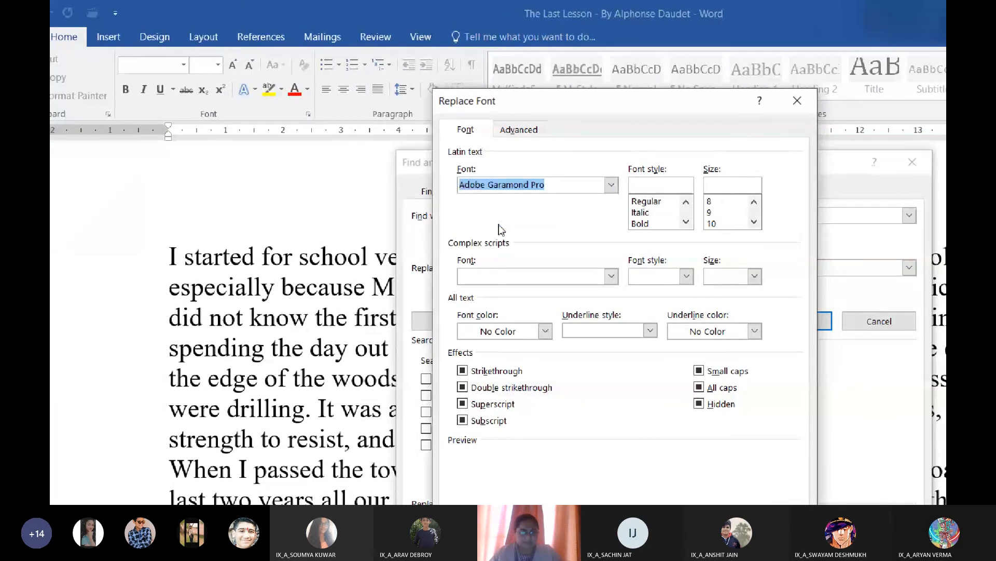
# - Set the replacement's Latin font style to Italic and its size to 18
pyautogui.click(640, 212)
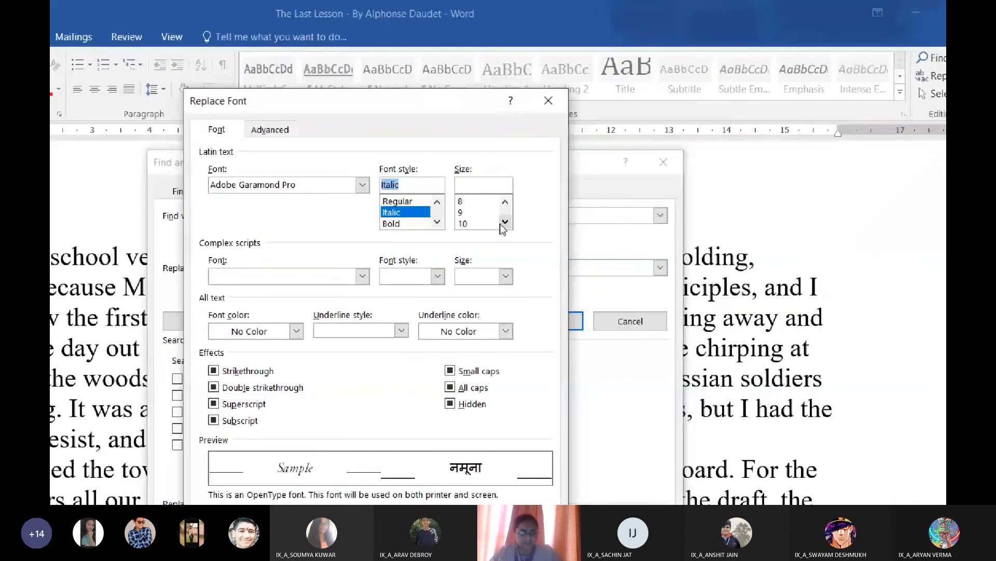
pyautogui.click(610, 222)
pyautogui.click(610, 221)
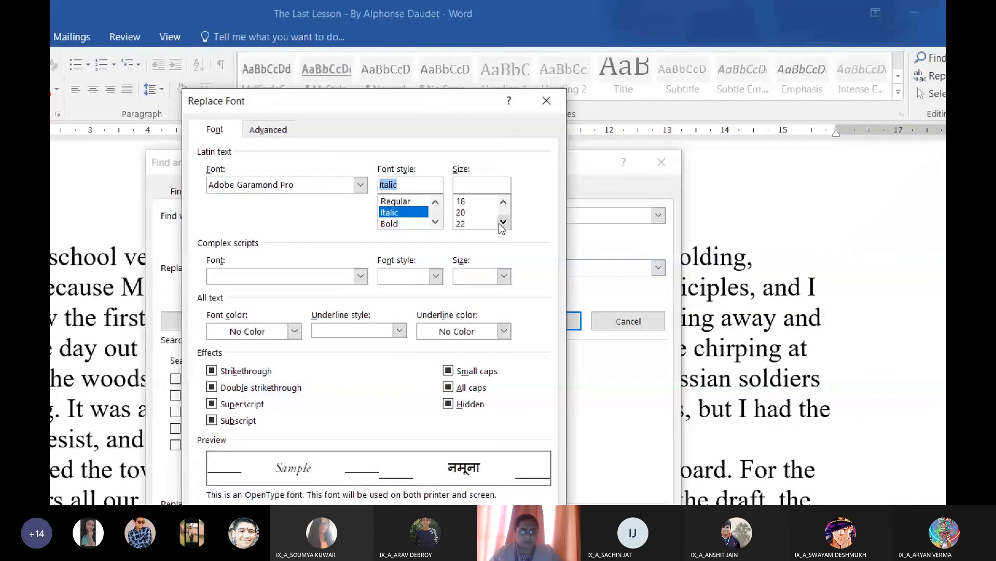
pyautogui.click(461, 202)
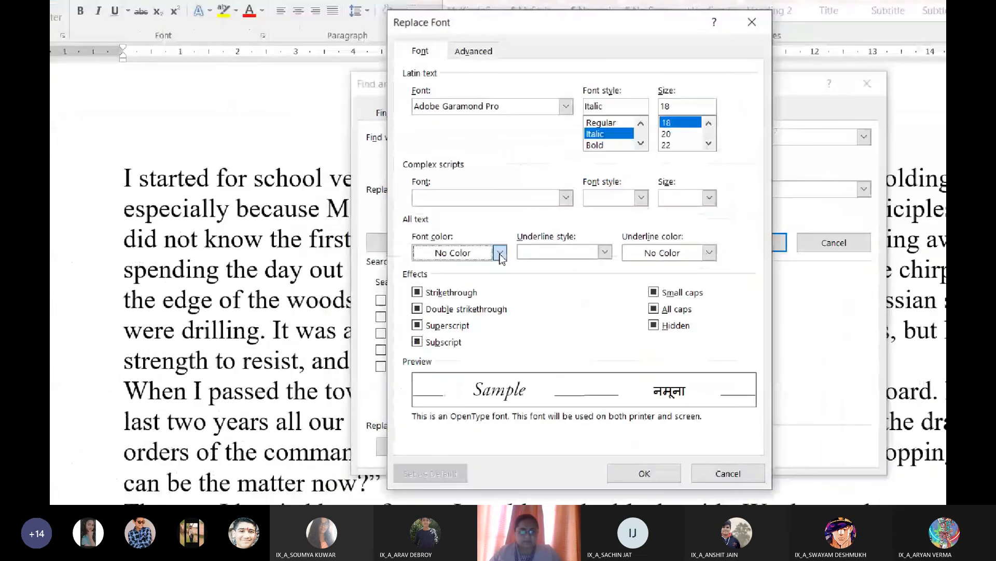
# - Set the replacement's font color to standard Red and accept the font formatting
pyautogui.click(447, 302)
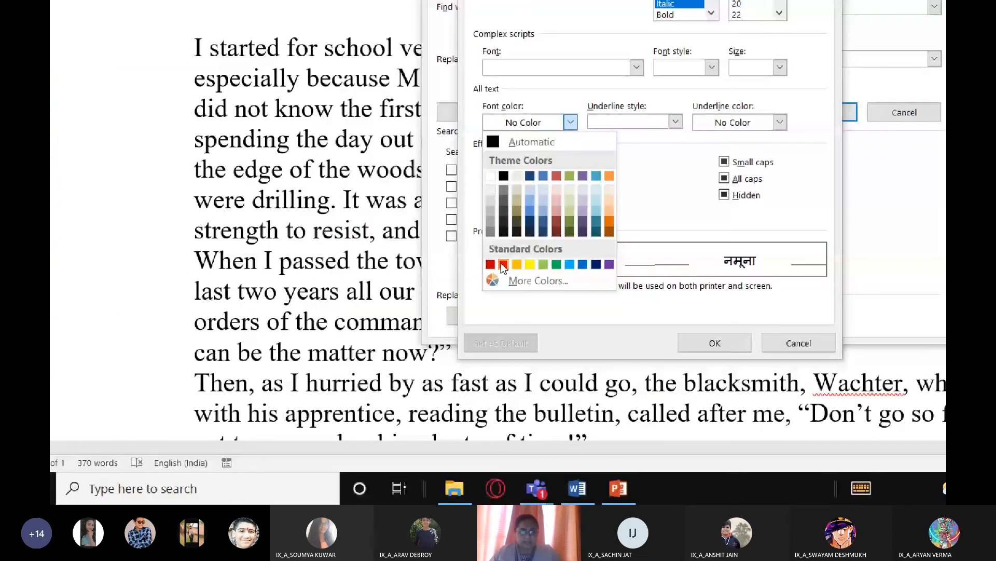
pyautogui.click(503, 266)
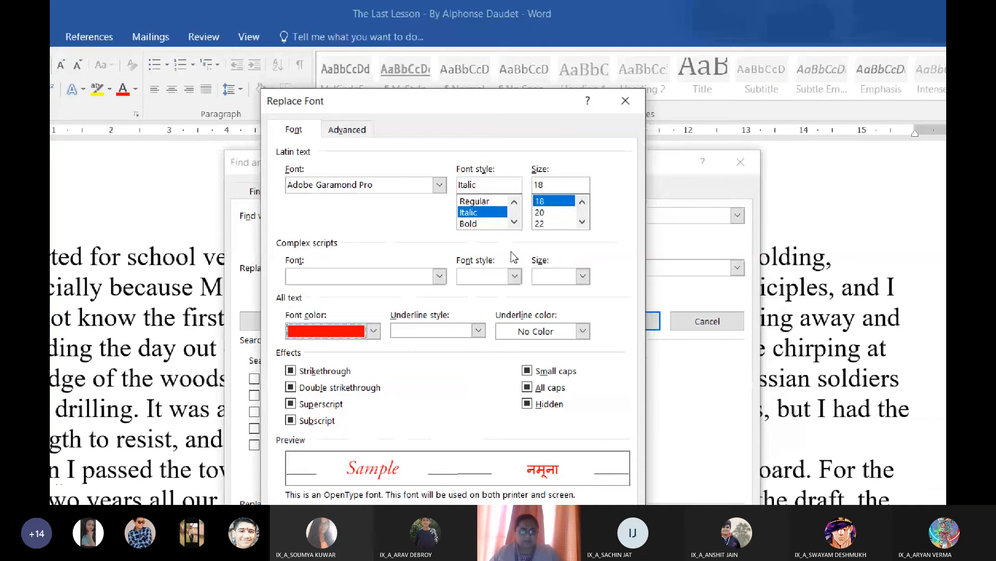
pyautogui.press('Return')
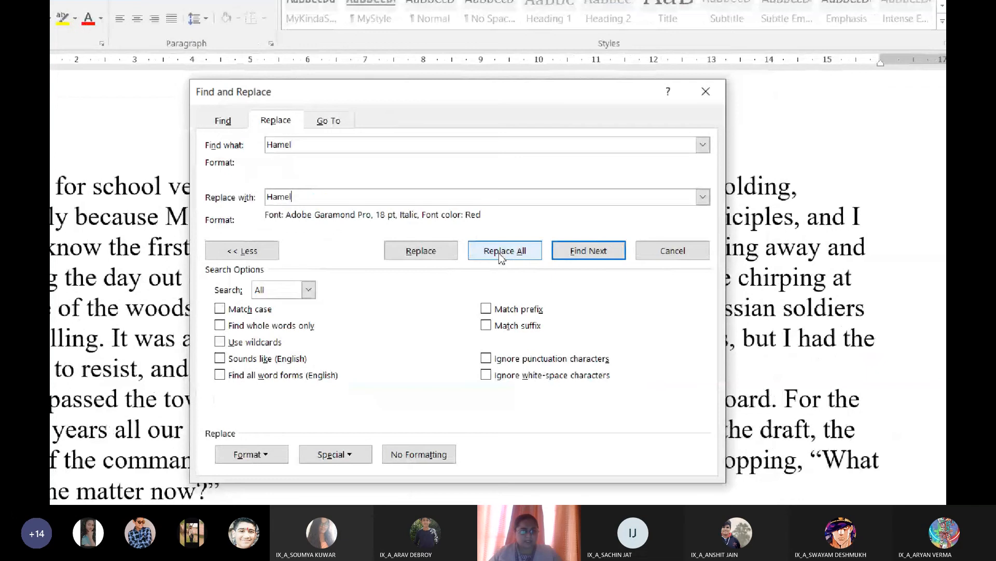
# - Replace all occurrences of "Hamel" with the formatted version, close Find and Replace, and review the formatted words in the document
pyautogui.click(499, 253)
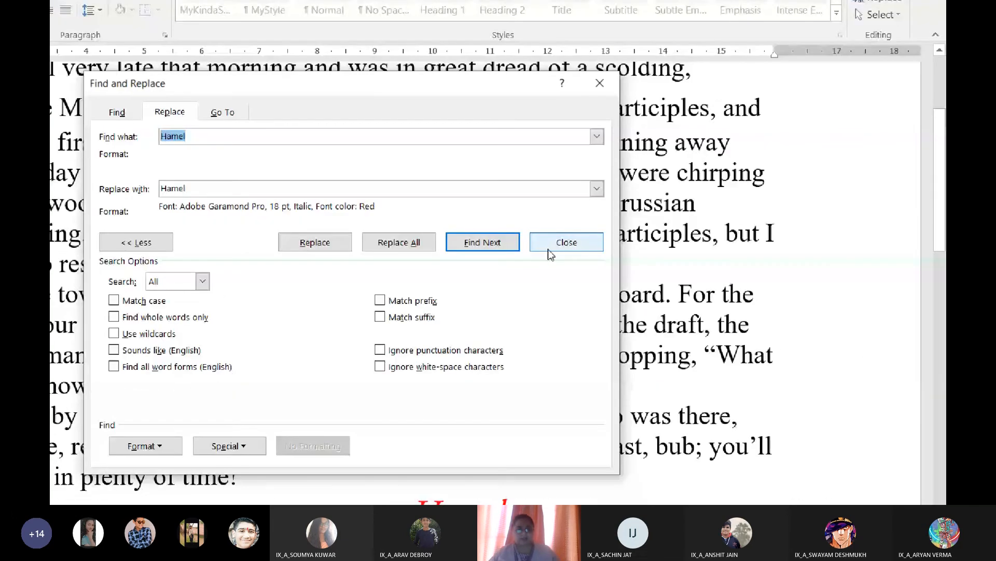
pyautogui.click(551, 249)
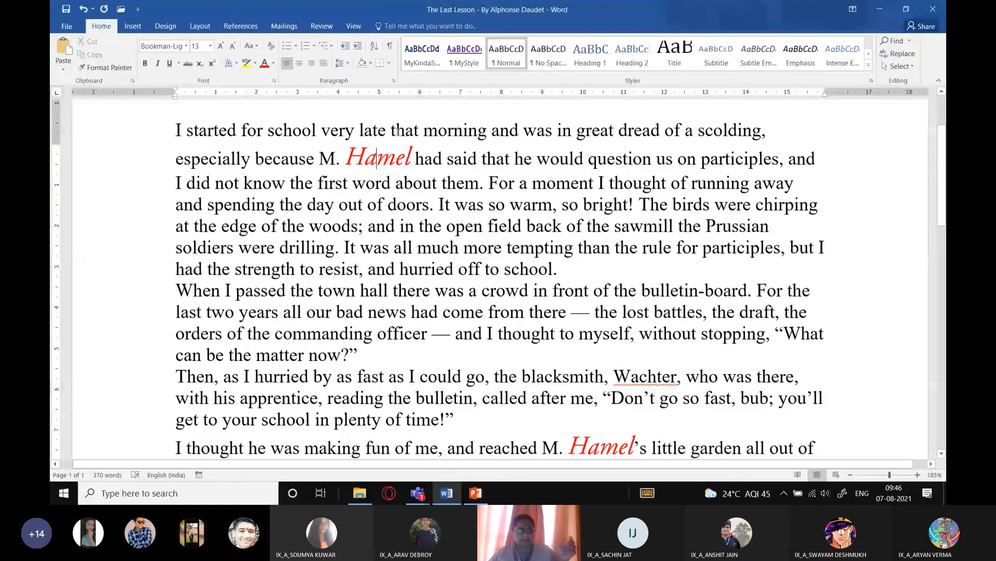
pyautogui.scroll(2, 397, 133)
pyautogui.scroll(-5, 611, 247)
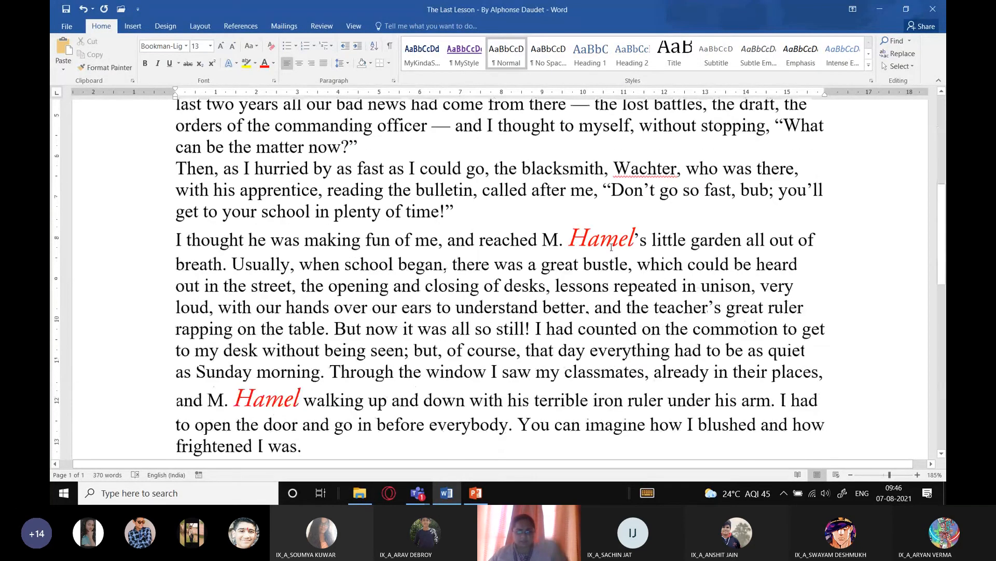
pyautogui.scroll(-3, 611, 248)
pyautogui.scroll(4, 499, 276)
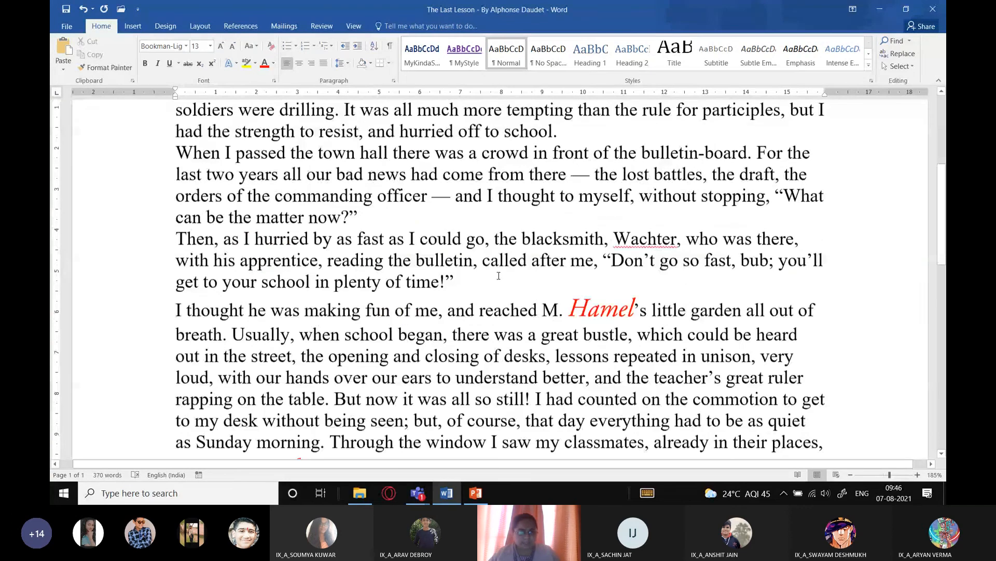
# - Switch to the PowerPoint slide show, advance to the "Jumping to Page no." slide, and end the show
pyautogui.scroll(4, 499, 276)
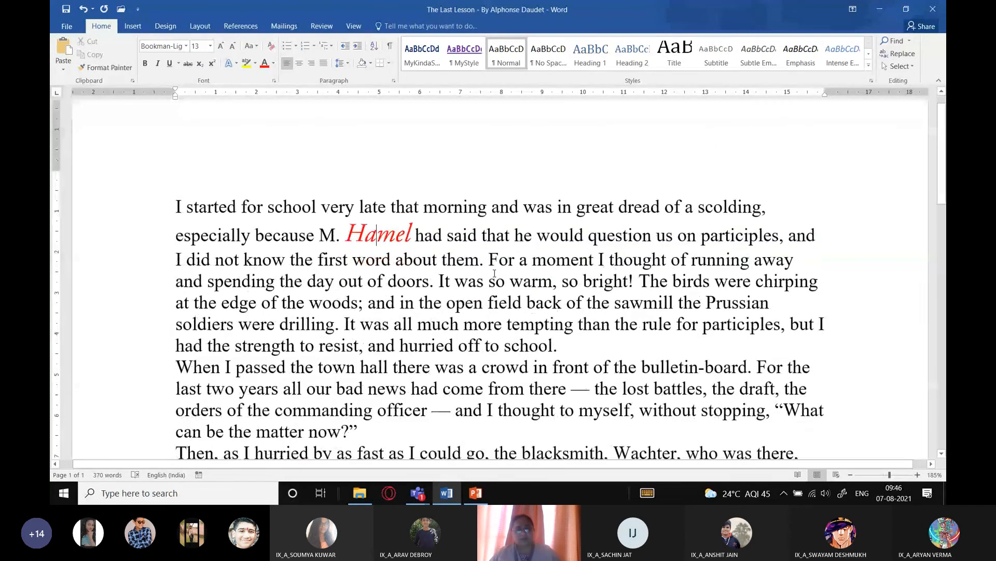
pyautogui.scroll(-1, 495, 273)
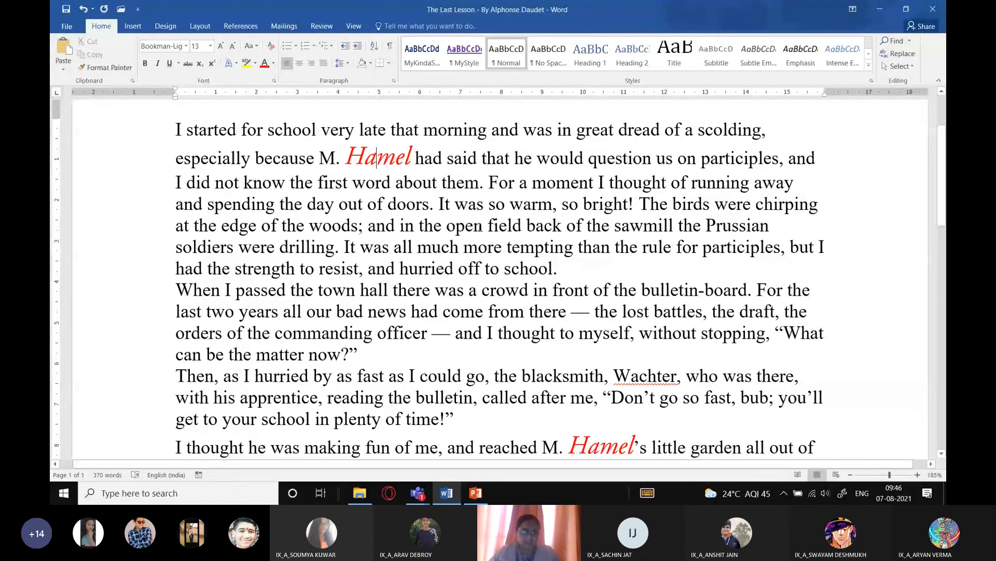
pyautogui.hotkey('alt', 'Tab')
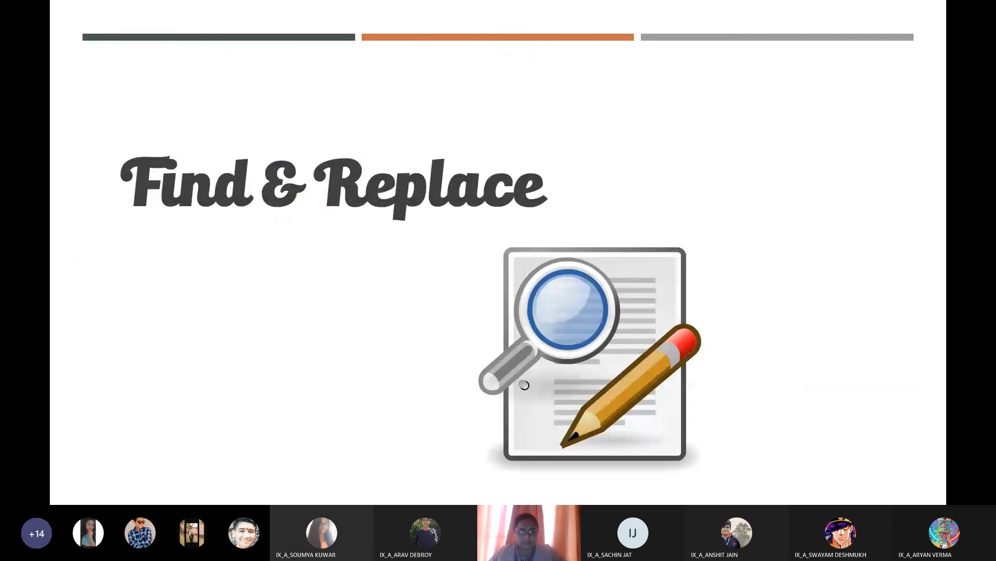
pyautogui.press('Right')
pyautogui.press('Escape')
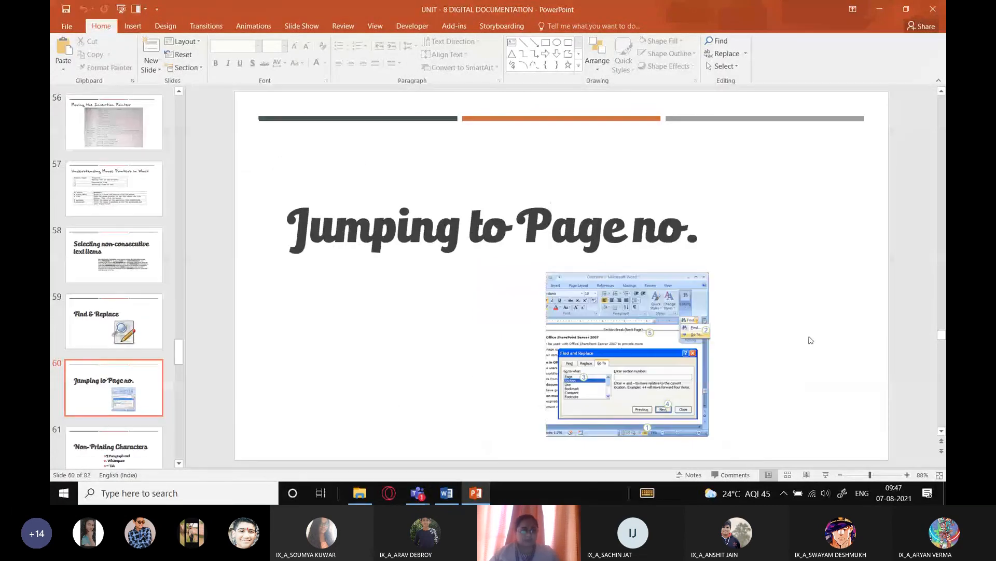
# - Switch back to the Word document, bring up Go To with Page as the target, and close it
pyautogui.hotkey('alt', 'Tab')
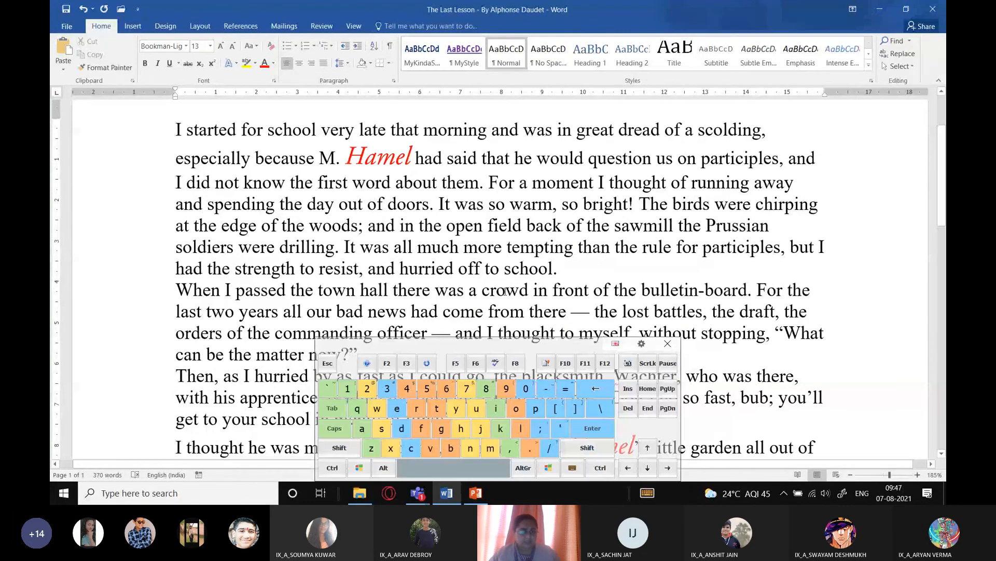
pyautogui.press('ctrl')
pyautogui.hotkey('ctrl', 'g')
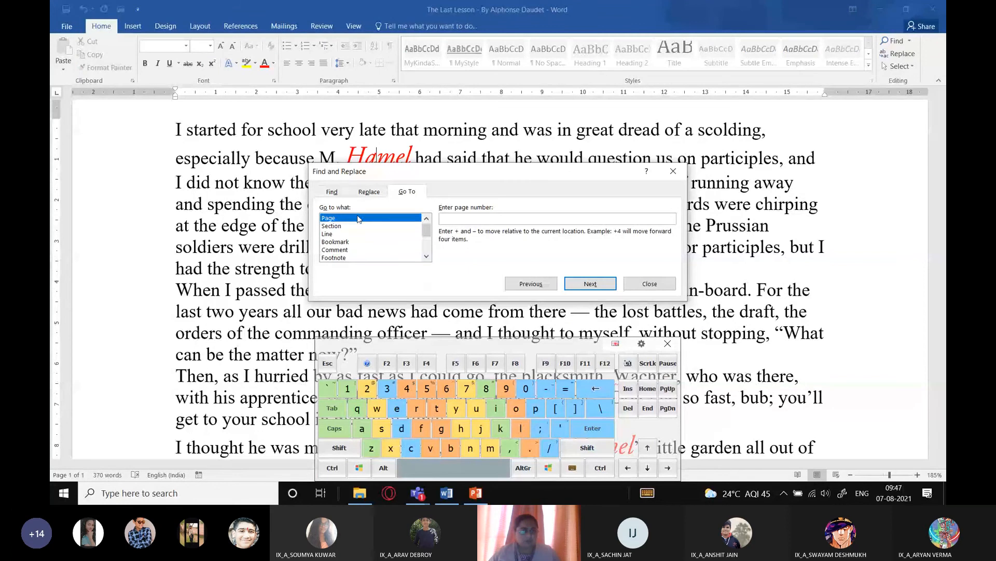
pyautogui.press('super')
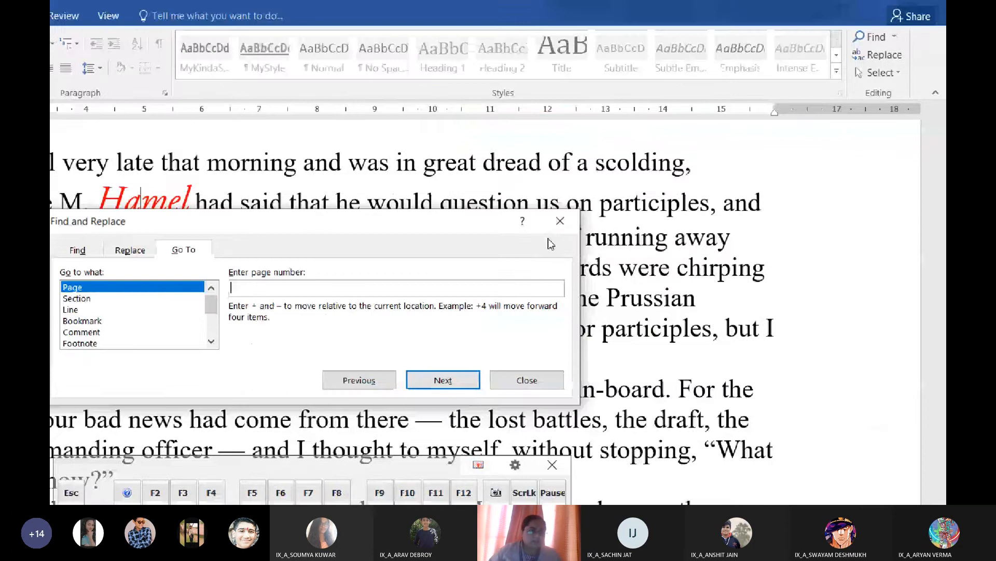
pyautogui.click(560, 221)
pyautogui.click(493, 261)
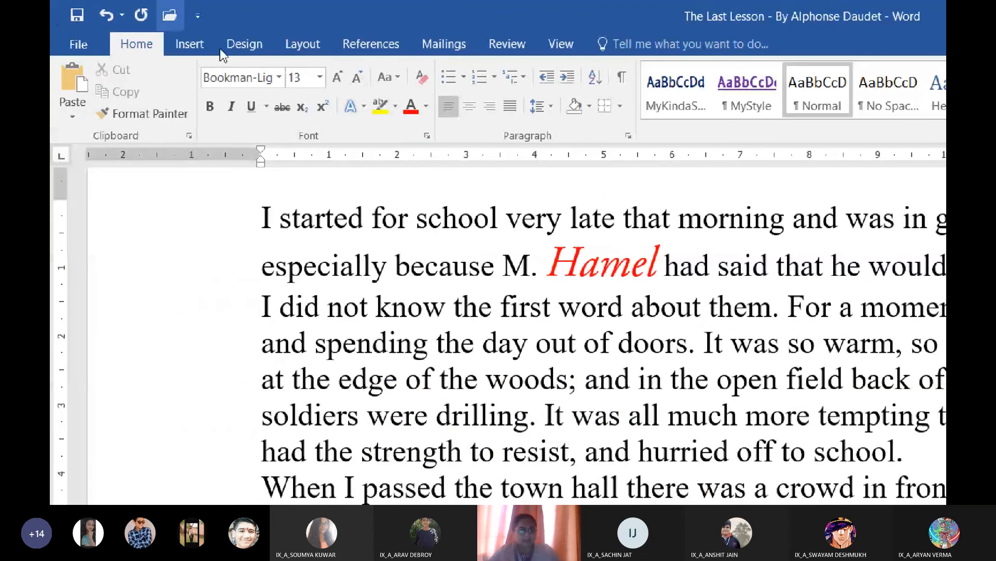
pyautogui.click(171, 16)
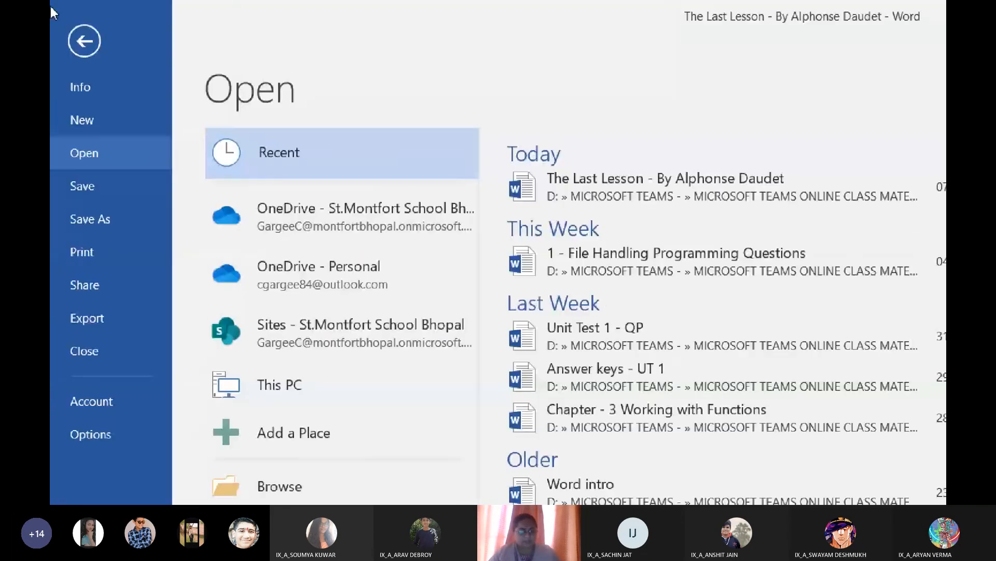
pyautogui.click(77, 43)
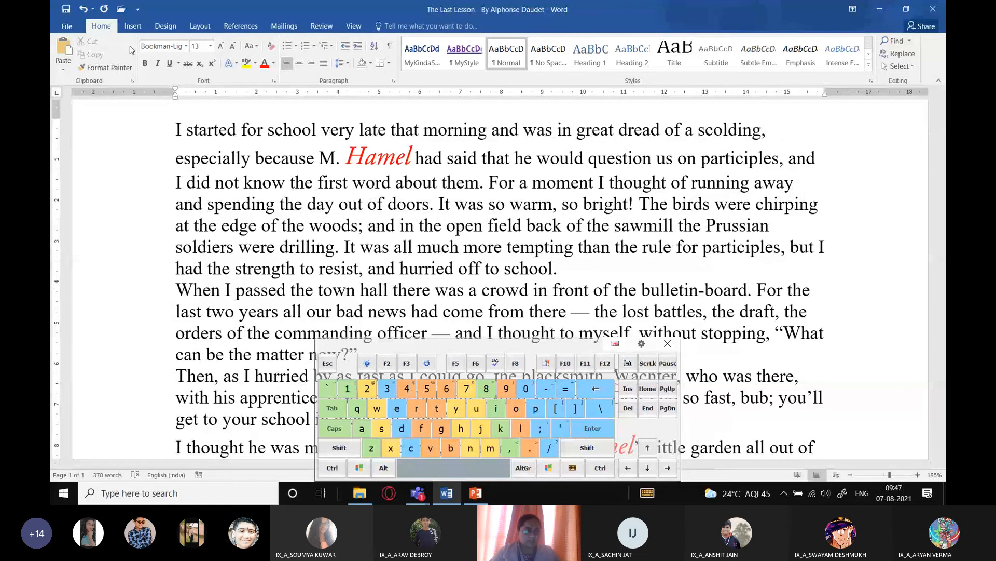
# - Bring up the Open page and move keyboard focus to its list of file locations
pyautogui.hotkey('ctrl', 'o')
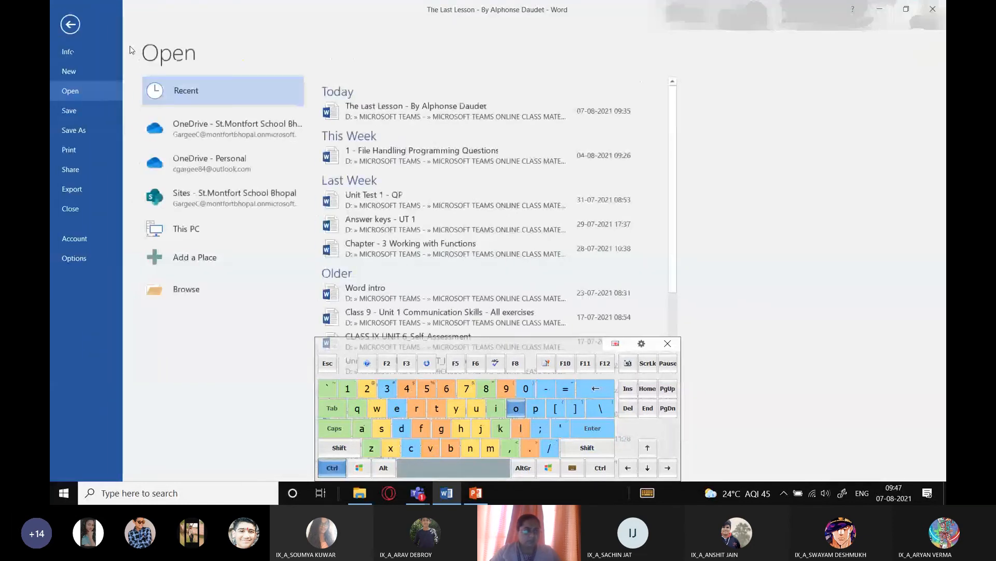
pyautogui.press('Down')
pyautogui.press('Down')
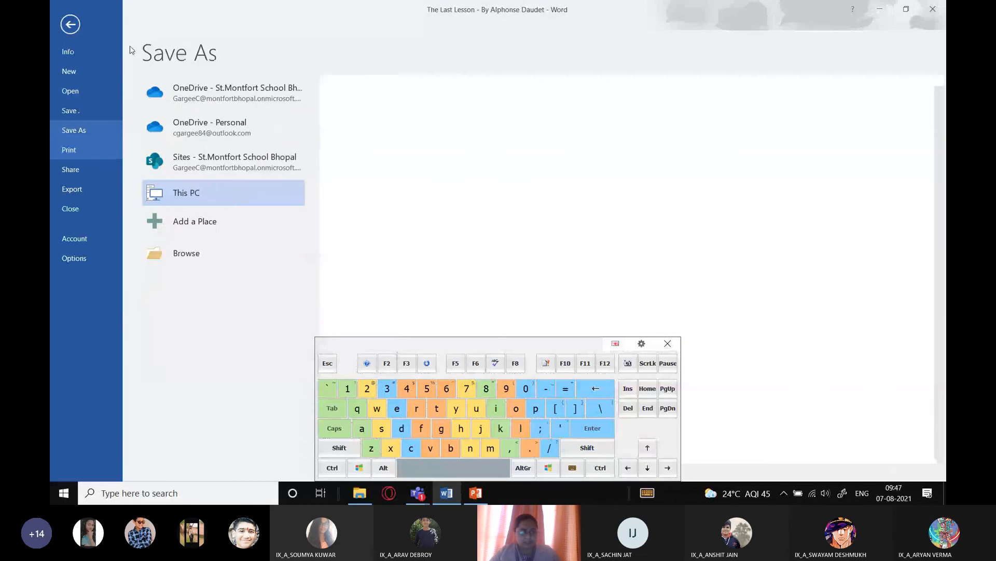
pyautogui.press('Up')
pyautogui.press('Up')
pyautogui.press('Up')
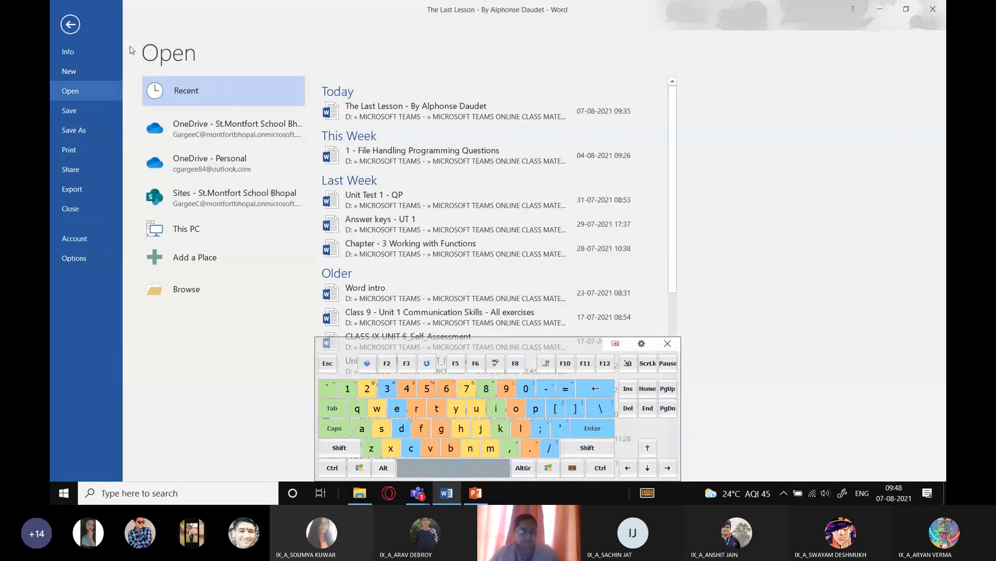
pyautogui.press('Tab')
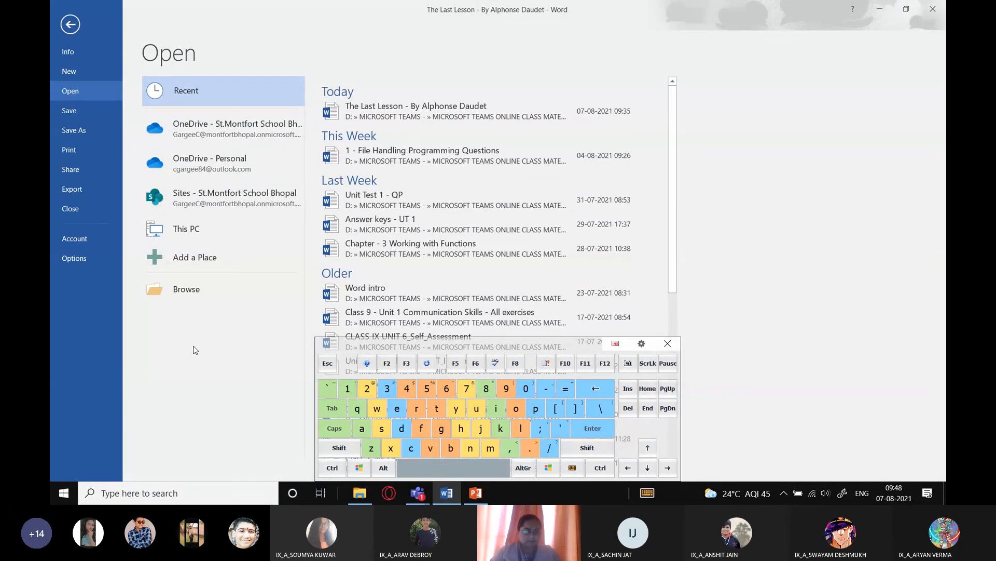
# - Go down the Open locations past This PC and Add a Place, and open the Browse file dialog
pyautogui.press('Down')
pyautogui.press('Down')
pyautogui.press('Down')
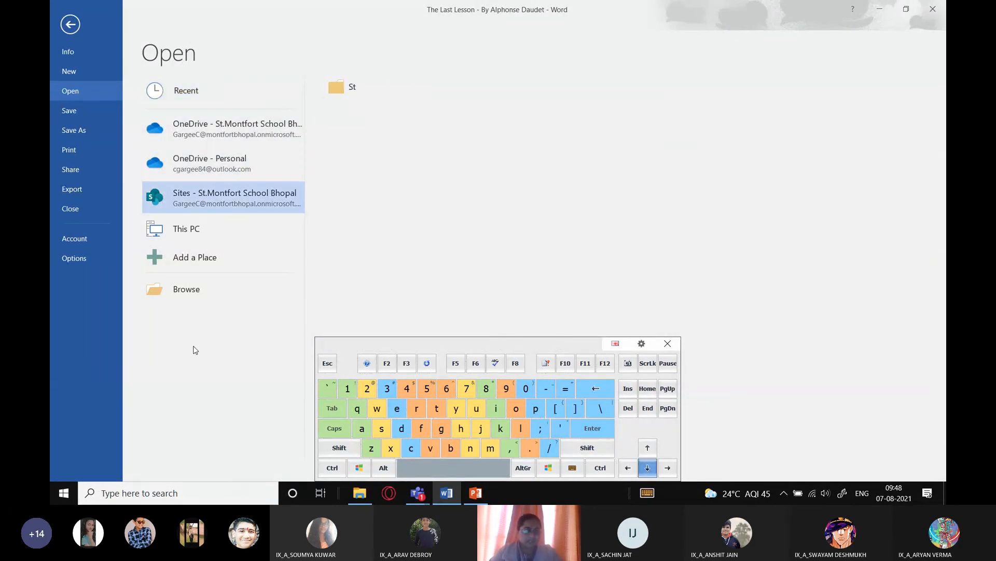
pyautogui.press('Down')
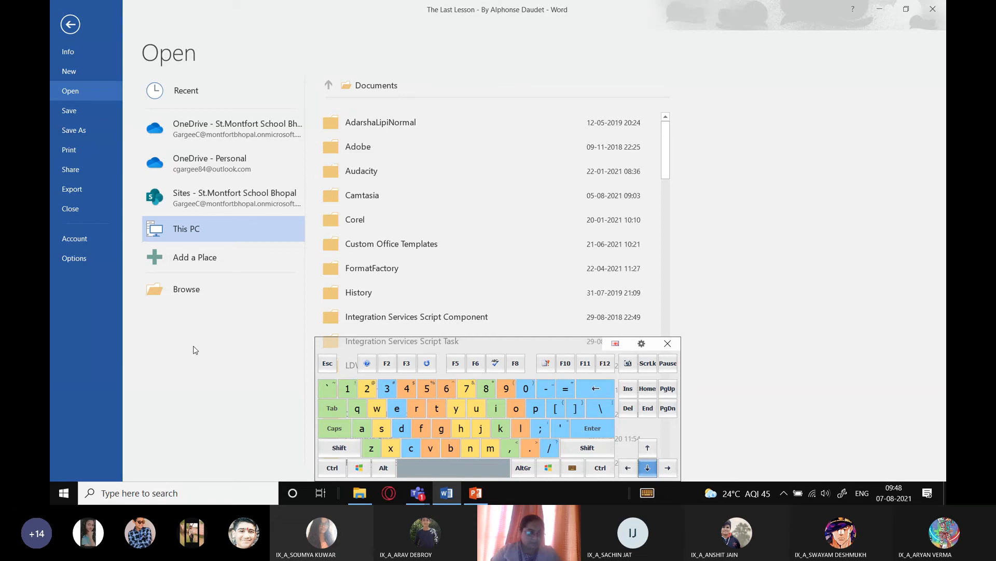
pyautogui.press('Down')
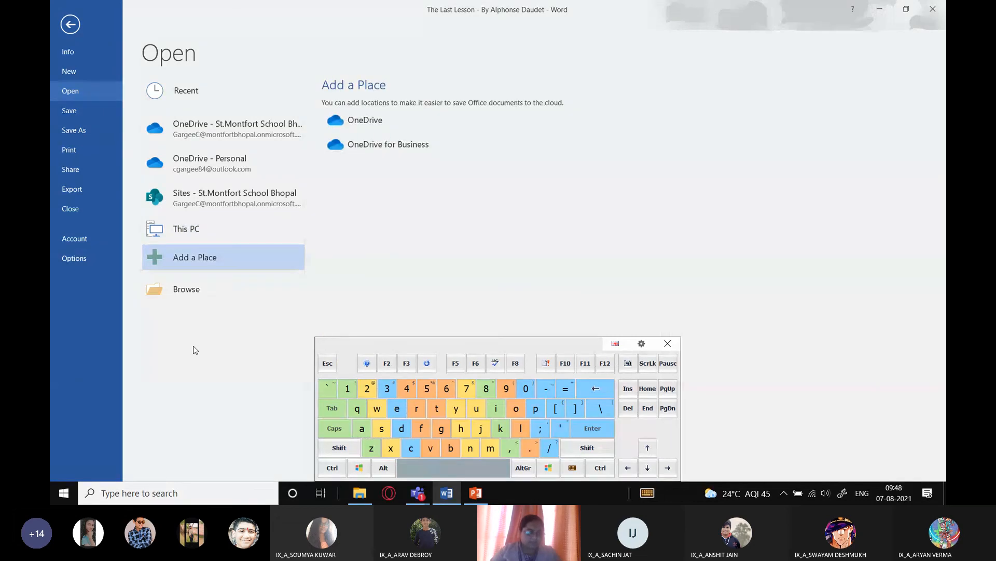
pyautogui.press('Down')
pyautogui.press('Return')
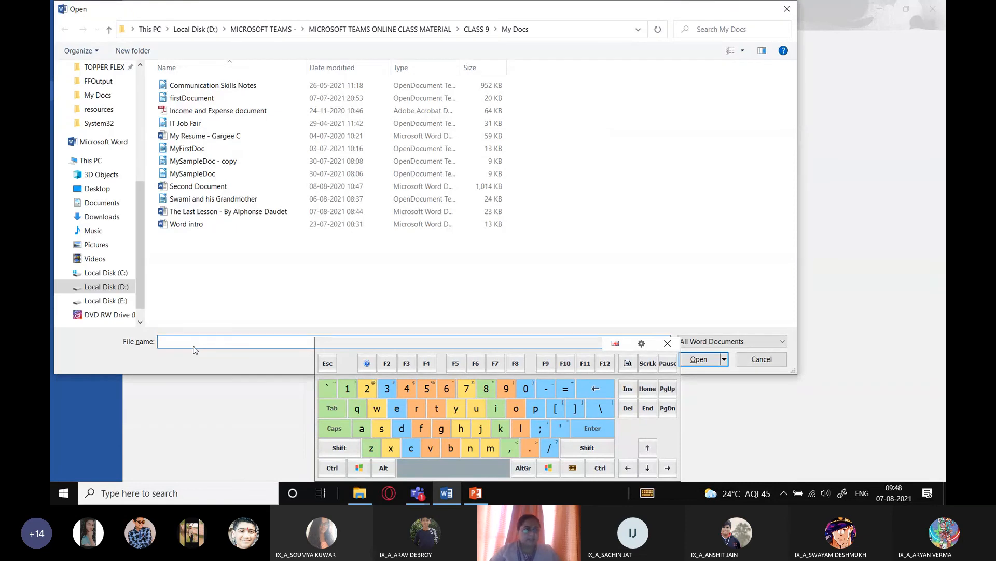
# - Examine the ways of opening a file offered in the Open dialog, then close and reopen the dialog
pyautogui.press('Tab')
pyautogui.press('Tab')
pyautogui.press('Tab')
pyautogui.press('Down')
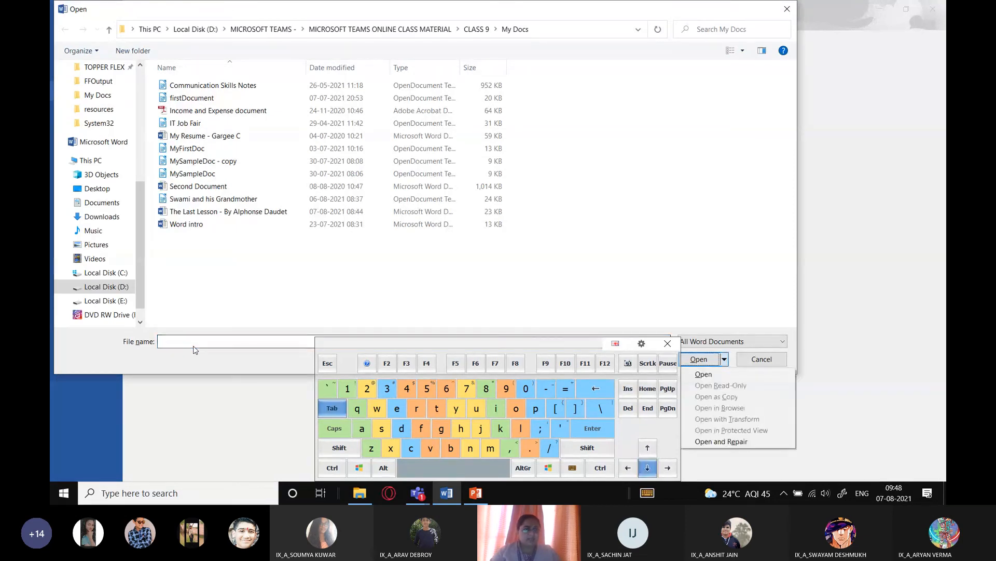
pyautogui.press('Down')
pyautogui.press('Down')
pyautogui.press('Down')
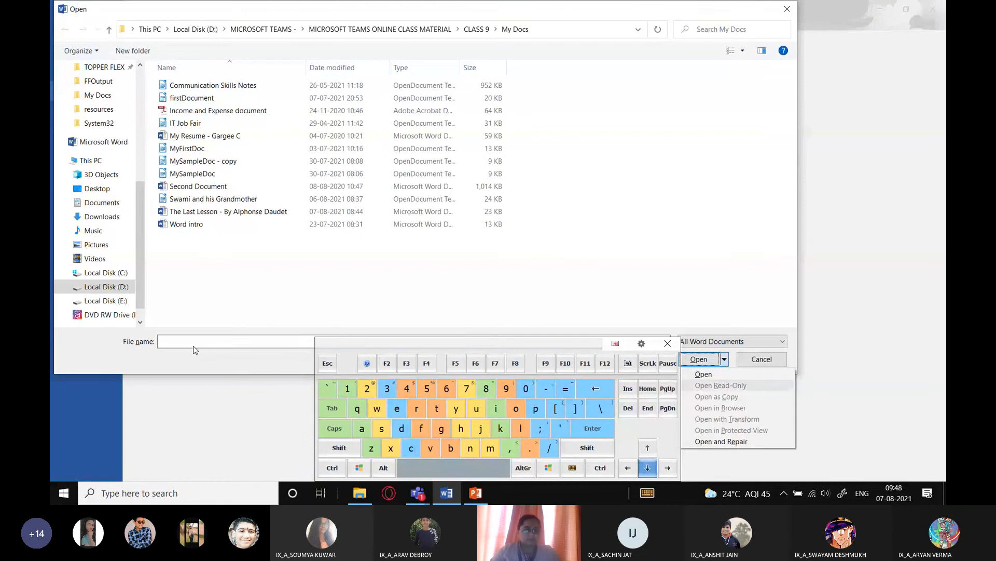
pyautogui.press('Tab')
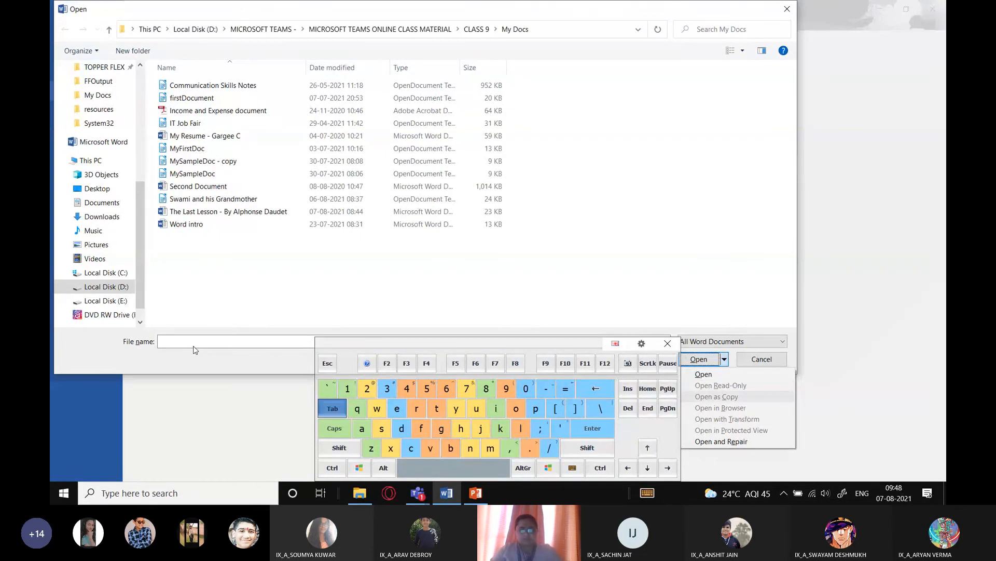
pyautogui.press('Escape')
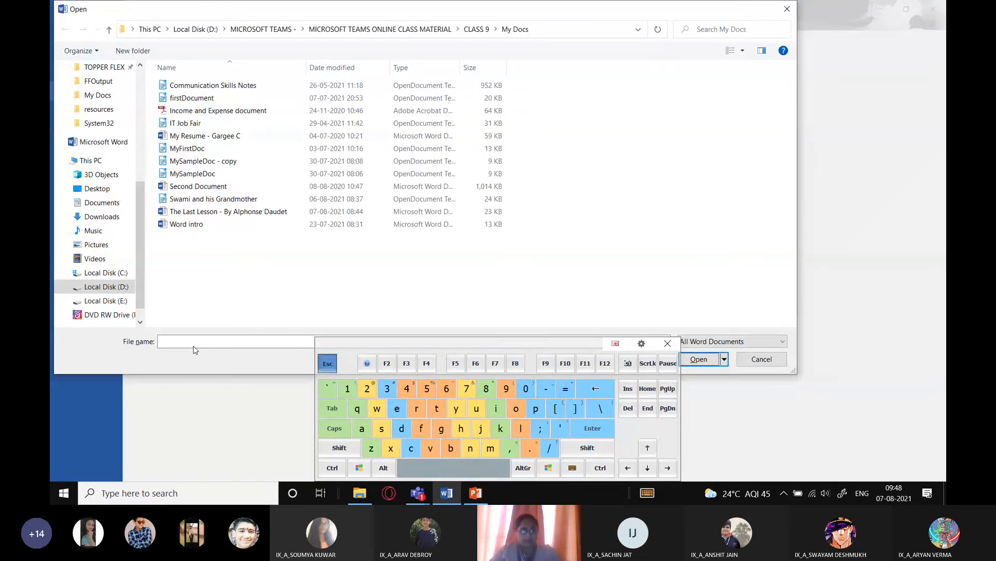
pyautogui.press('Escape')
pyautogui.press('Return')
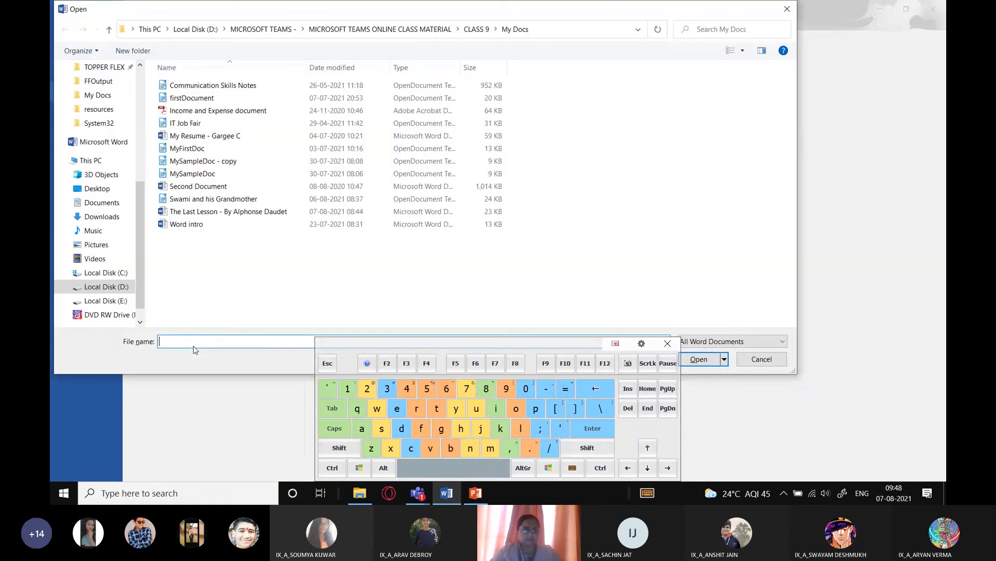
pyautogui.press('Tab')
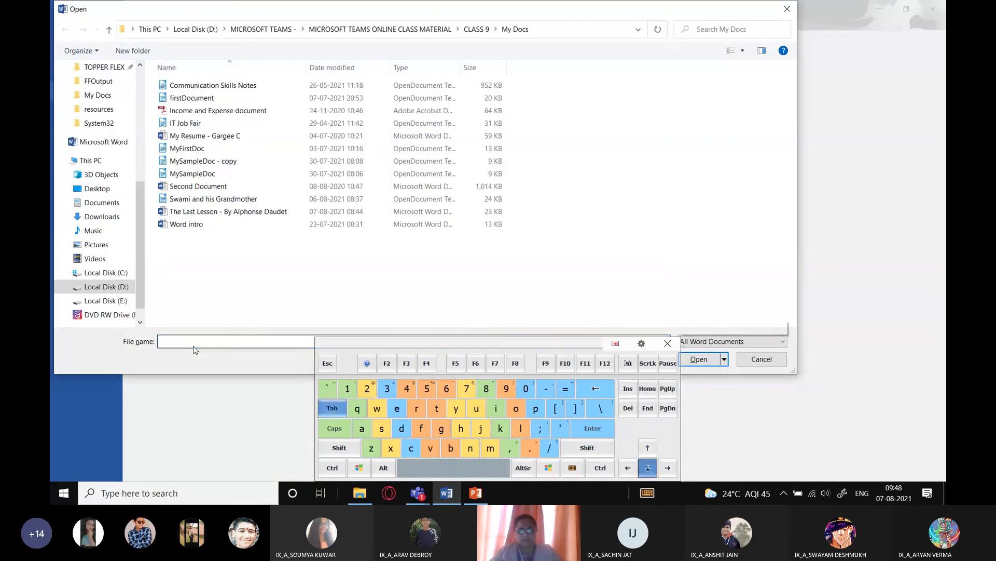
pyautogui.press('Tab')
pyautogui.press('Down')
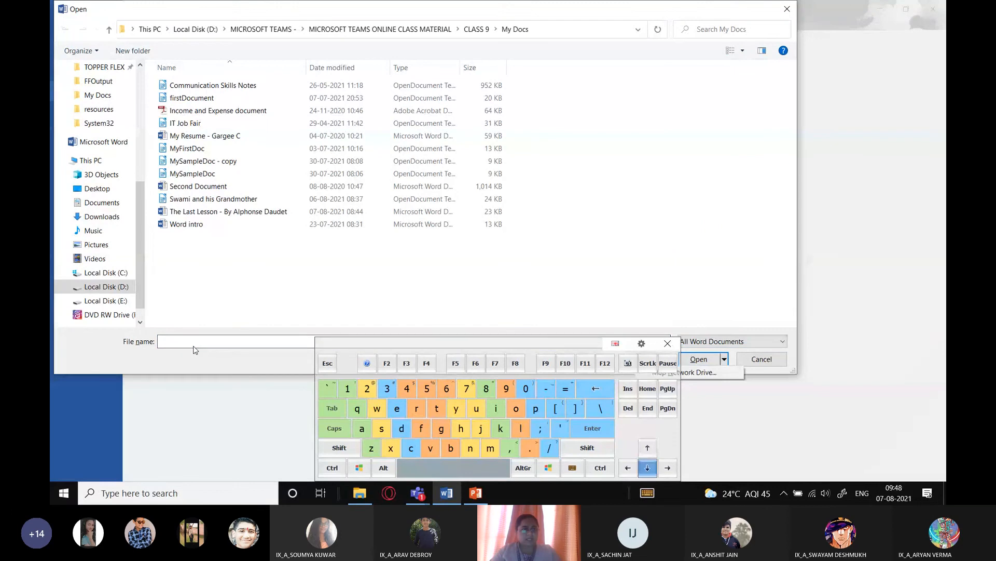
pyautogui.press('Escape')
pyautogui.press('Tab')
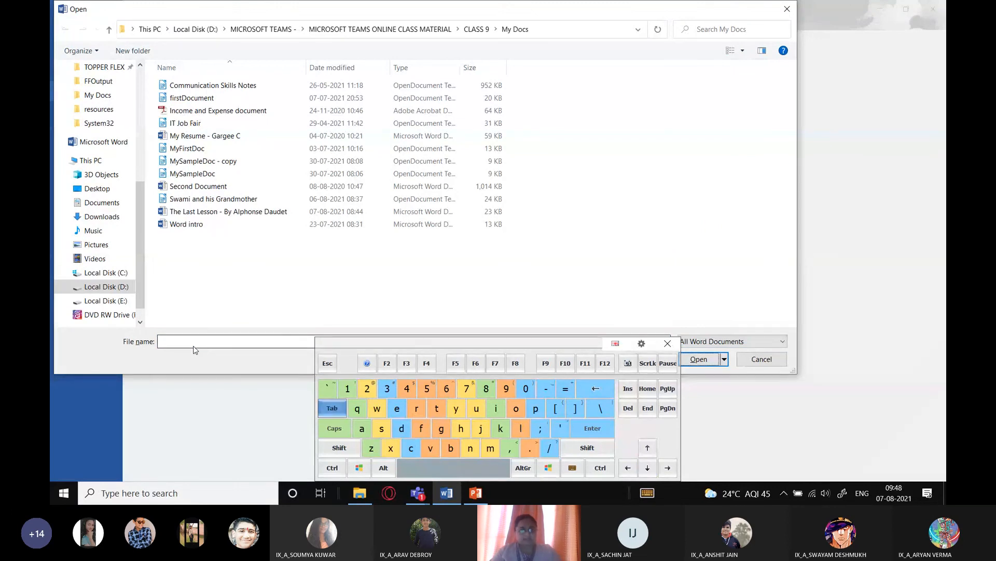
pyautogui.press('Escape')
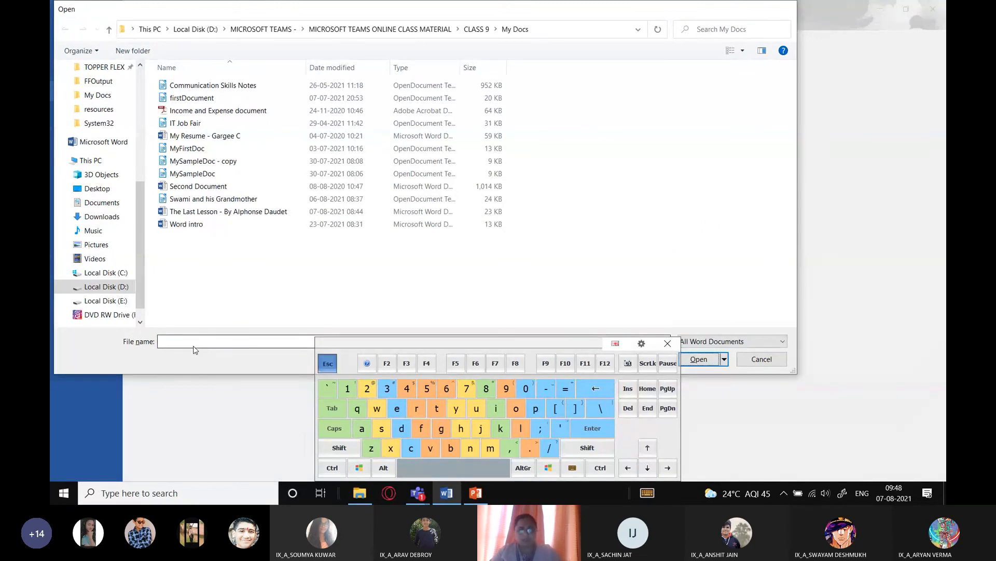
pyautogui.press('Return')
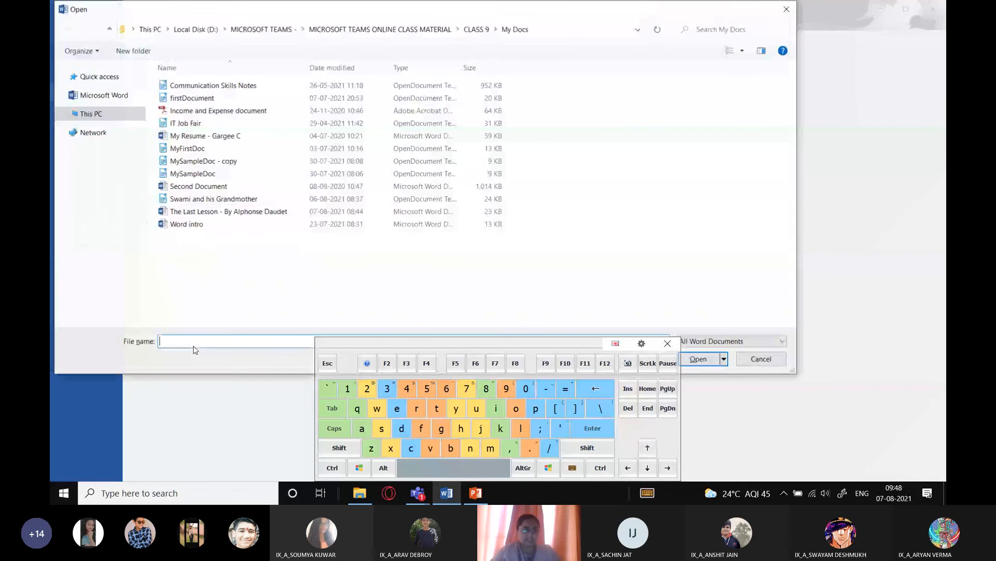
pyautogui.press('Tab')
pyautogui.press('Tab')
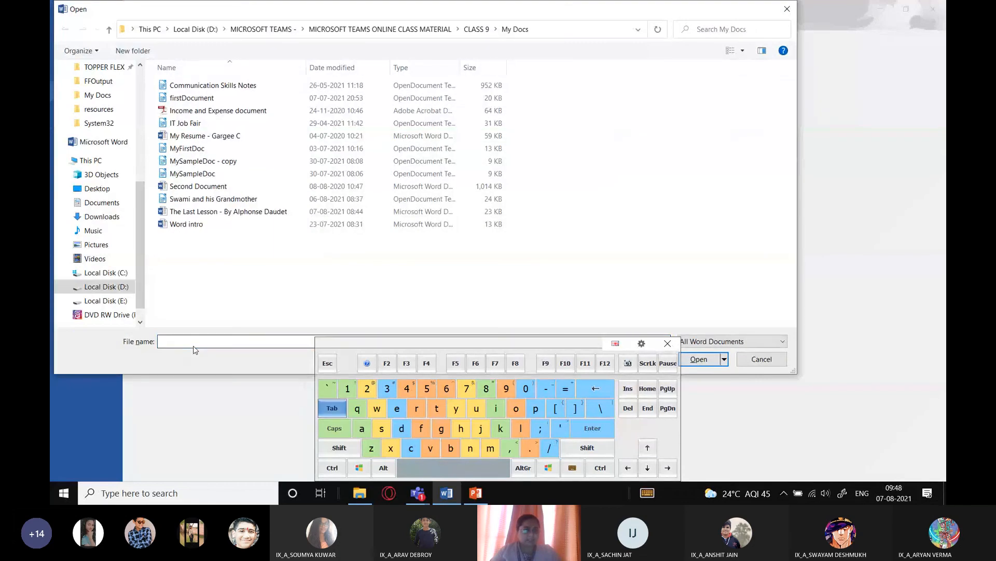
pyautogui.press('Down')
pyautogui.press('Tab')
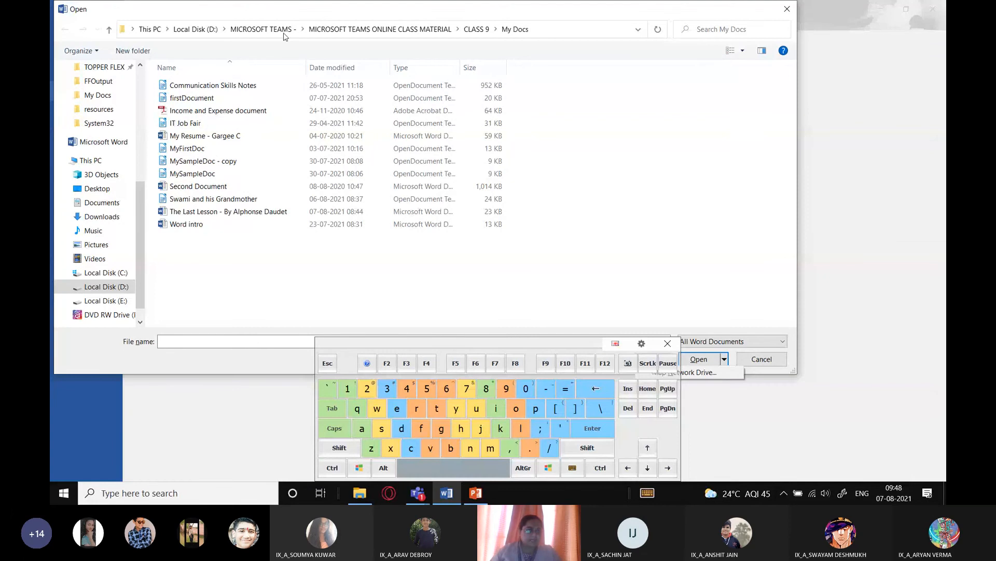
# - Move keyboard focus from the folder path to the folder tree and highlight Local Disk (E:)
pyautogui.click(553, 31)
pyautogui.press('Tab')
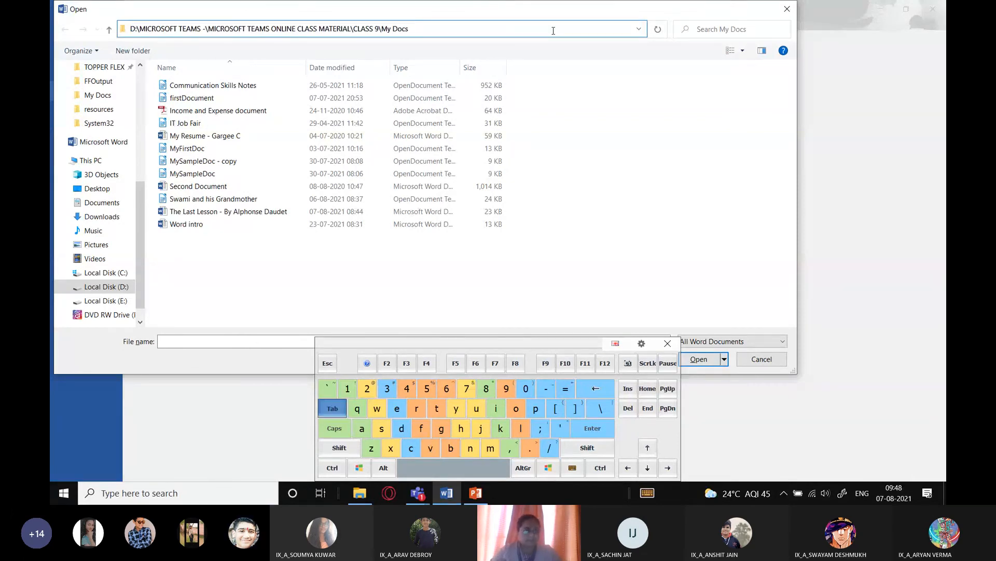
pyautogui.press('Tab')
pyautogui.press('Tab')
pyautogui.press('Tab')
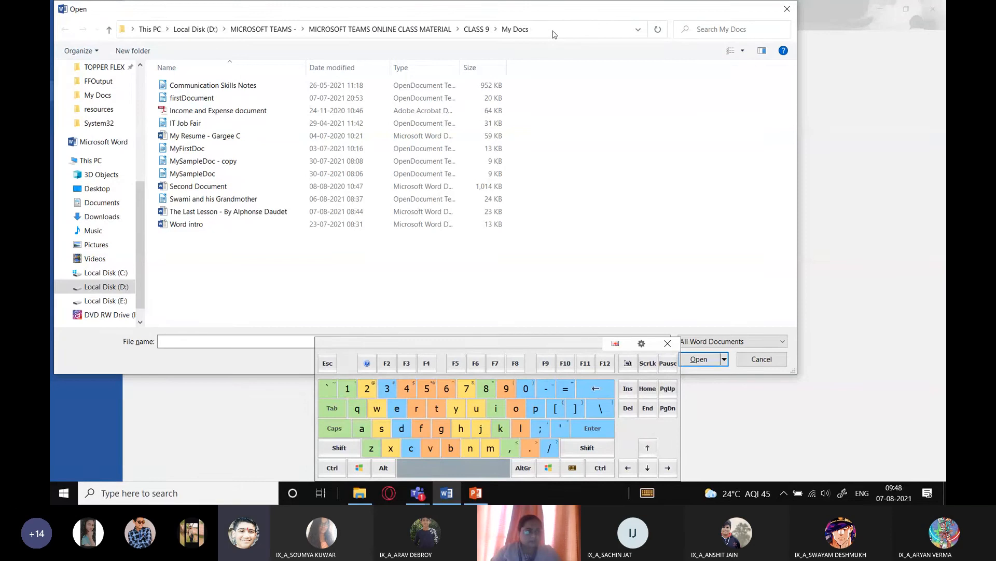
pyautogui.press('Down')
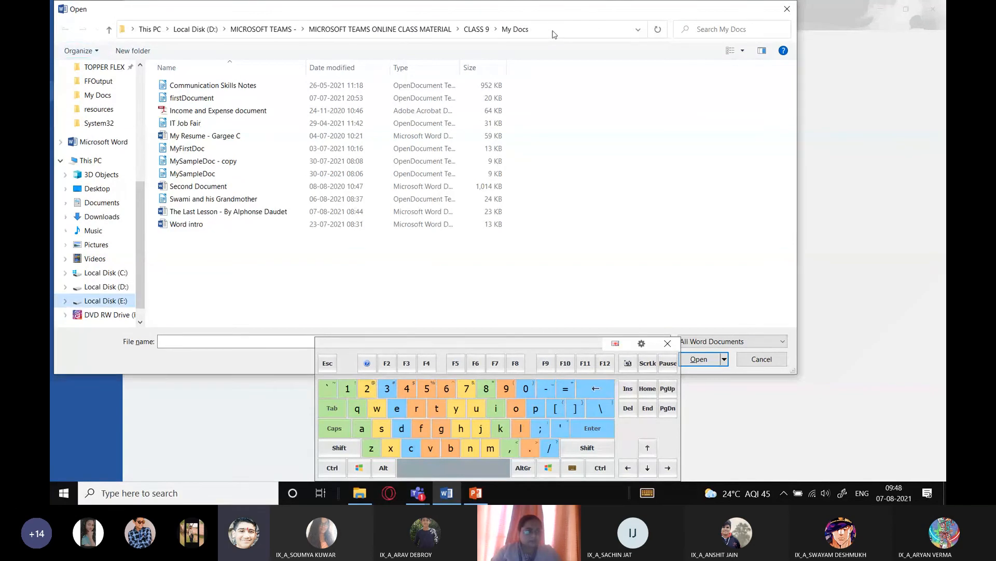
# - Go up the folder tree to the pinned MICROSOFT TEAMS ONLINE CLASS MATERIAL folder, open it and move keyboard focus to its contents
pyautogui.press('Up')
pyautogui.press('Up')
pyautogui.press('Up')
pyautogui.press('Up')
pyautogui.press('Up')
pyautogui.press('Up')
pyautogui.press('Up')
pyautogui.press('Up')
pyautogui.press('Up')
pyautogui.press('Up')
pyautogui.press('Up')
pyautogui.press('Up')
pyautogui.press('Up')
pyautogui.press('Up')
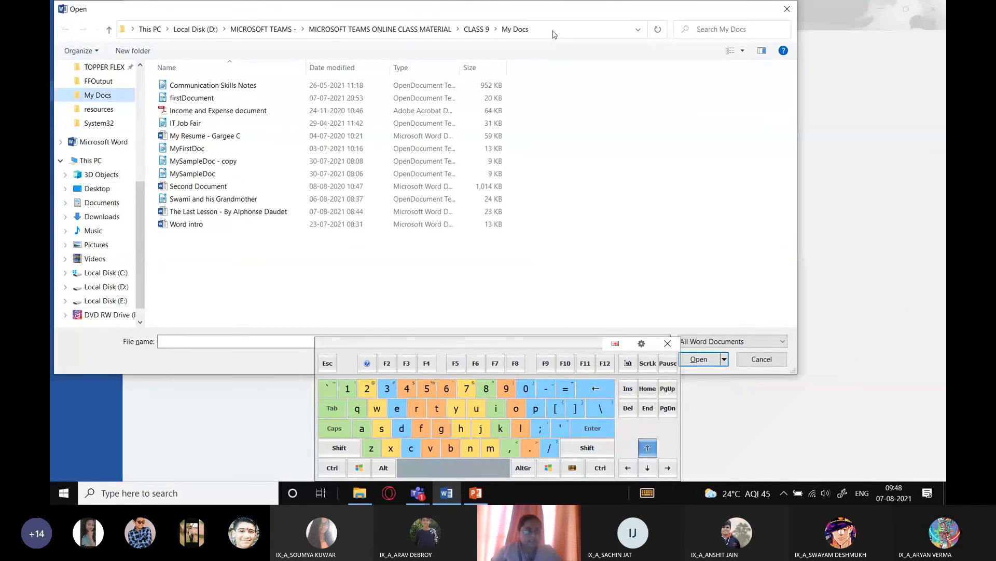
pyautogui.press('Up')
pyautogui.press('Up')
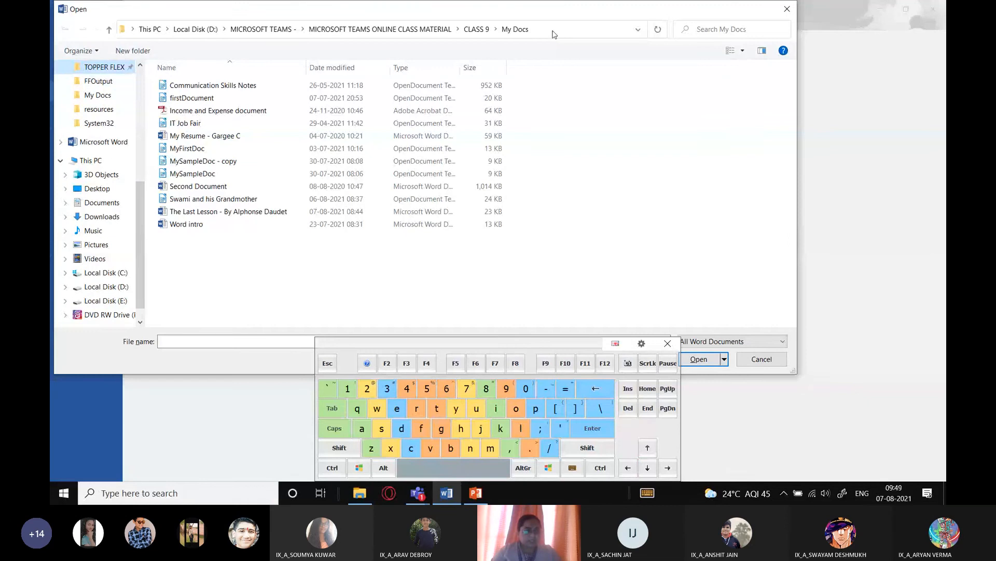
pyautogui.press('Up')
pyautogui.press('Up')
pyautogui.press('Up')
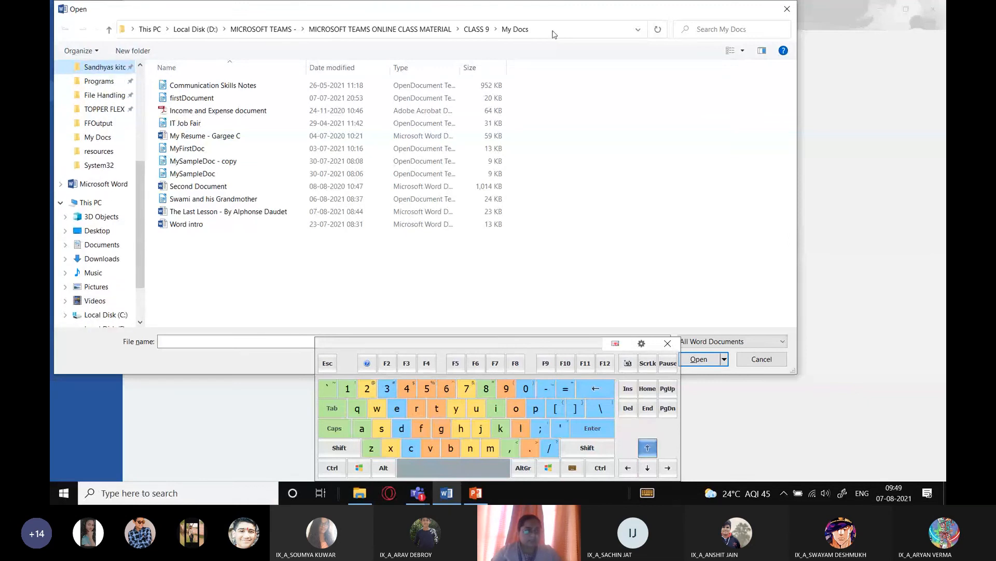
pyautogui.press('Up')
pyautogui.press('Up')
pyautogui.press('Up')
pyautogui.press('Up')
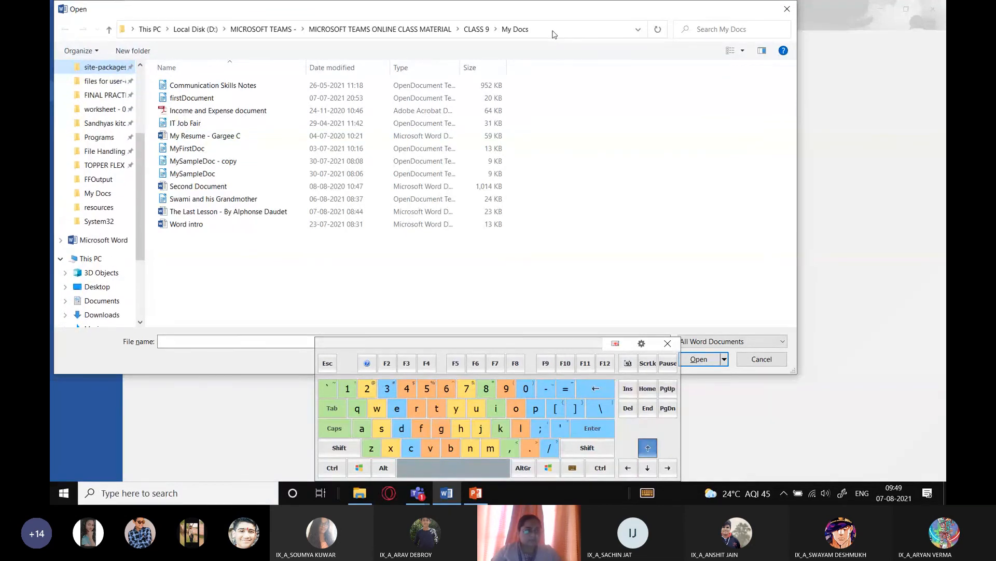
pyautogui.press('Up')
pyautogui.press('Up')
pyautogui.press('Down')
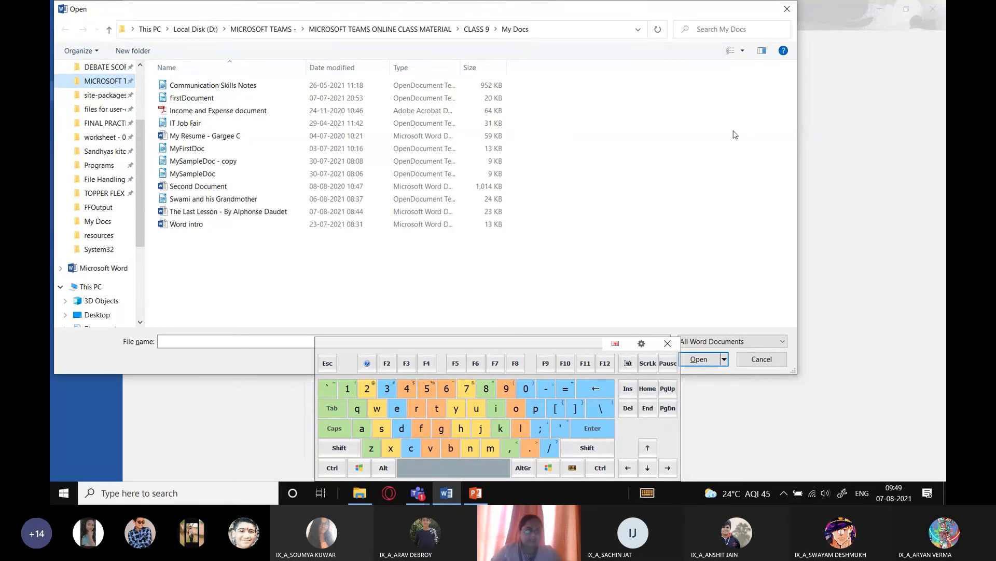
pyautogui.press('Return')
pyautogui.press('Tab')
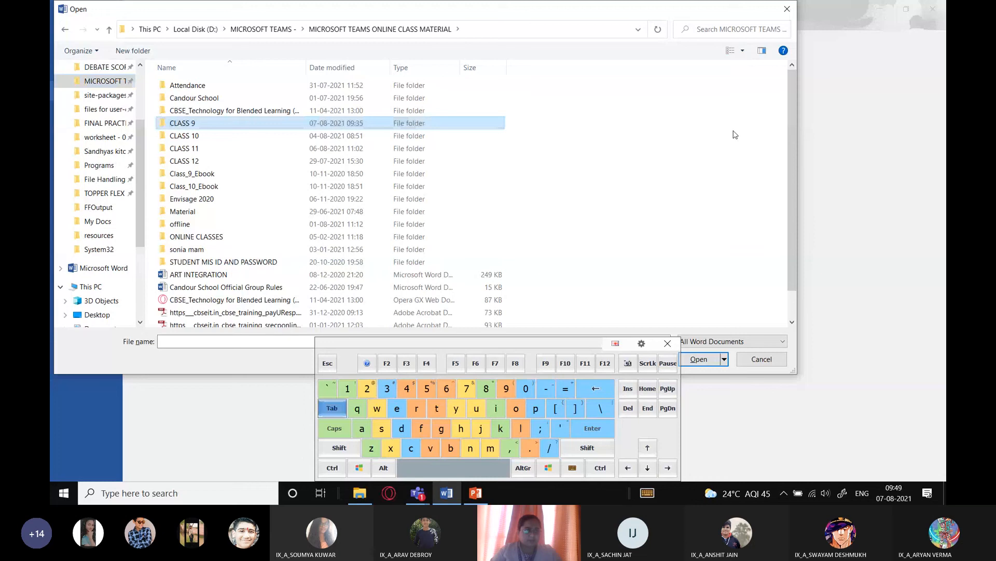
# - Move through the class folders with the keyboard and open the CLASS 9 folder
pyautogui.press('Down')
pyautogui.press('Down')
pyautogui.press('Down')
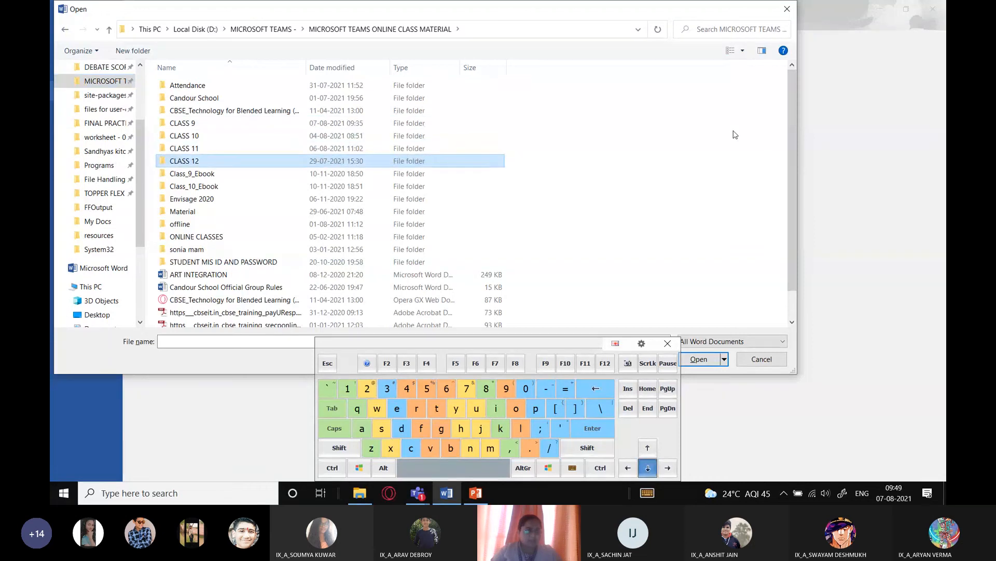
pyautogui.press('Up')
pyautogui.press('Up')
pyautogui.press('Up')
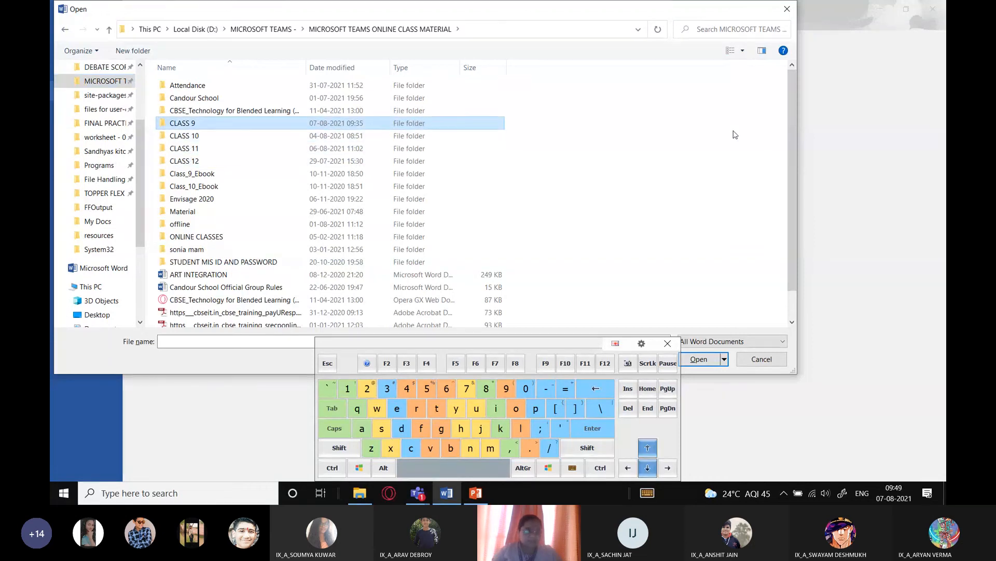
pyautogui.press('Return')
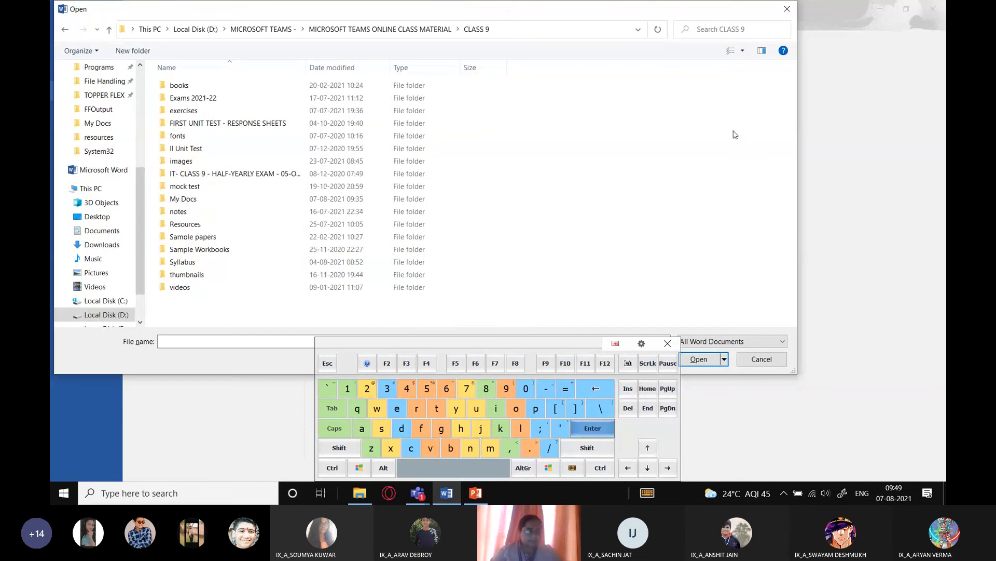
# - Go down the CLASS 9 folder listing and open the My Docs folder
pyautogui.press('Down')
pyautogui.press('Down')
pyautogui.press('Down')
pyautogui.press('Down')
pyautogui.press('Down')
pyautogui.press('Down')
pyautogui.press('Down')
pyautogui.press('Down')
pyautogui.press('Down')
pyautogui.press('Return')
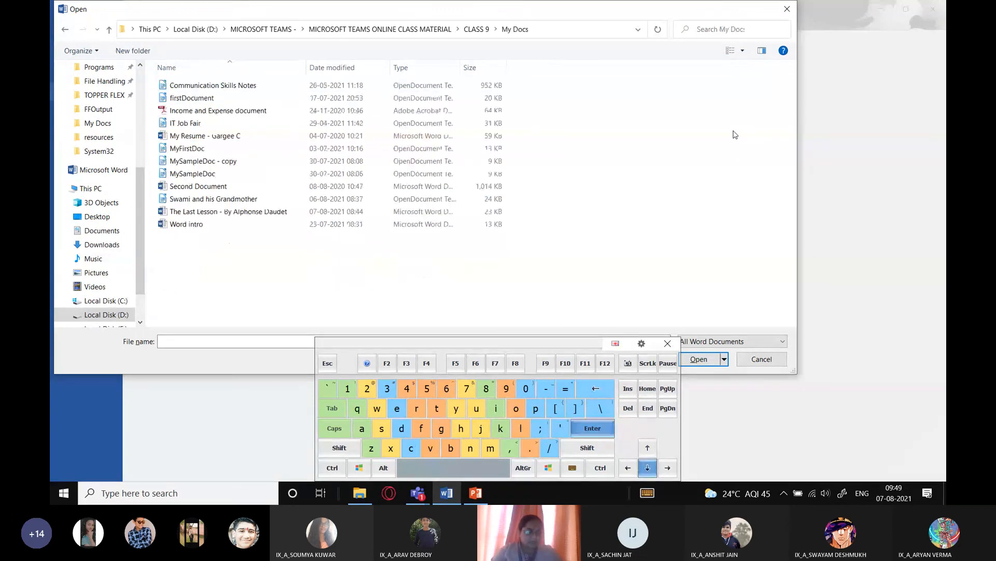
# - Highlight Communication Skills Notes in the file list and open the document
pyautogui.press('Down')
pyautogui.press('Down')
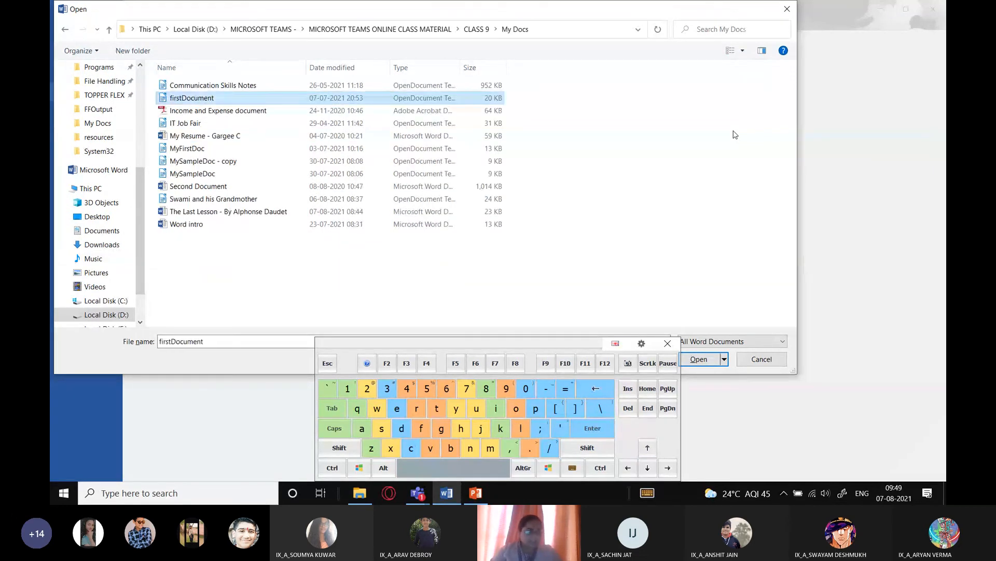
pyautogui.press('Down')
pyautogui.press('Down')
pyautogui.press('Up')
pyautogui.press('Up')
pyautogui.press('Up')
pyautogui.press('Up')
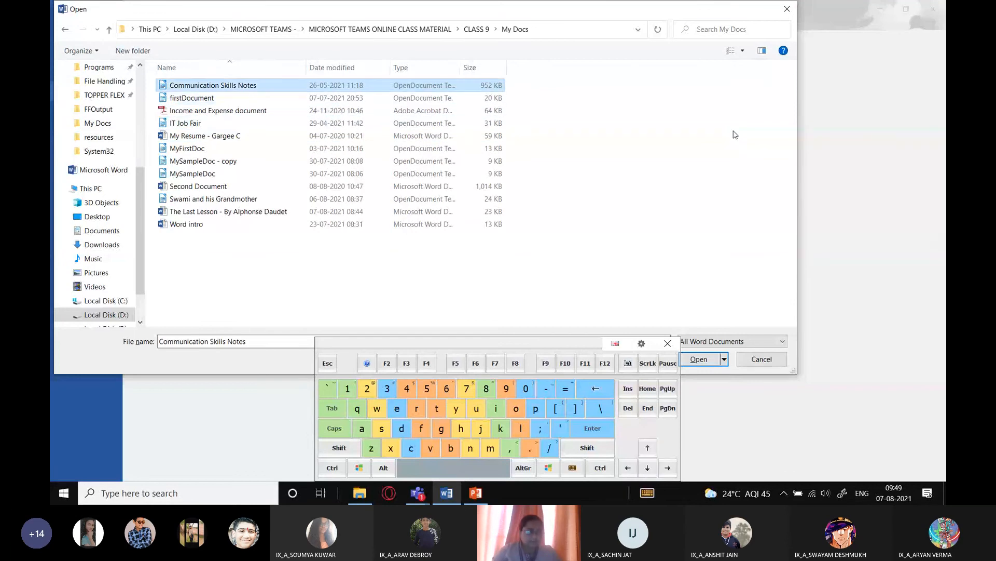
pyautogui.press('Return')
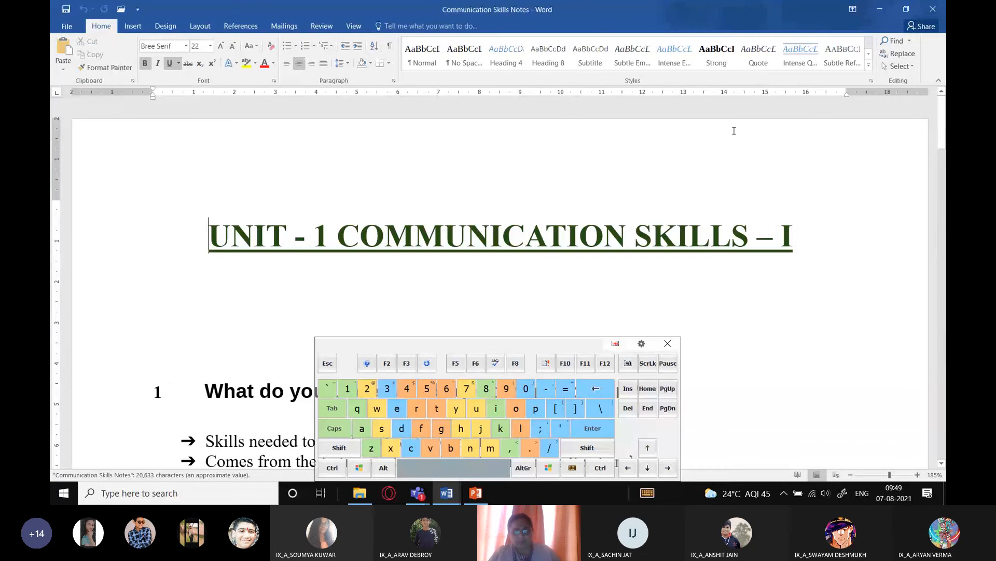
# - Look through the notes from the title down to the start of page 2, and close the on-screen keyboard
pyautogui.press('Down')
pyautogui.press('Down')
pyautogui.press('Down')
pyautogui.press('Down')
pyautogui.press('Down')
pyautogui.press('Down')
pyautogui.press('Down')
pyautogui.press('Down')
pyautogui.press('Down')
pyautogui.press('Down')
pyautogui.press('Down')
pyautogui.press('Down')
pyautogui.press('Down')
pyautogui.press('Down')
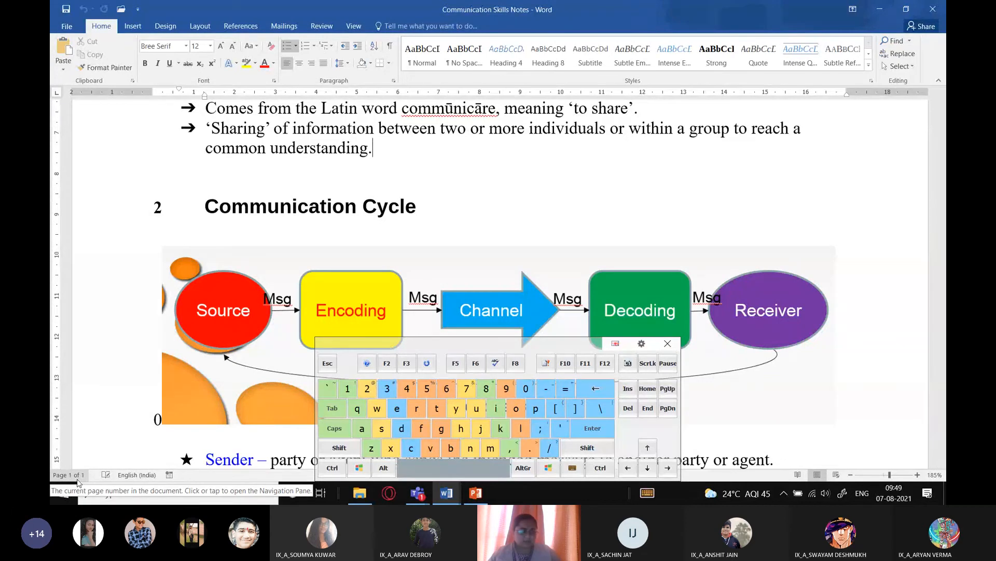
pyautogui.scroll(-2, 611, 260)
pyautogui.scroll(-15, 611, 260)
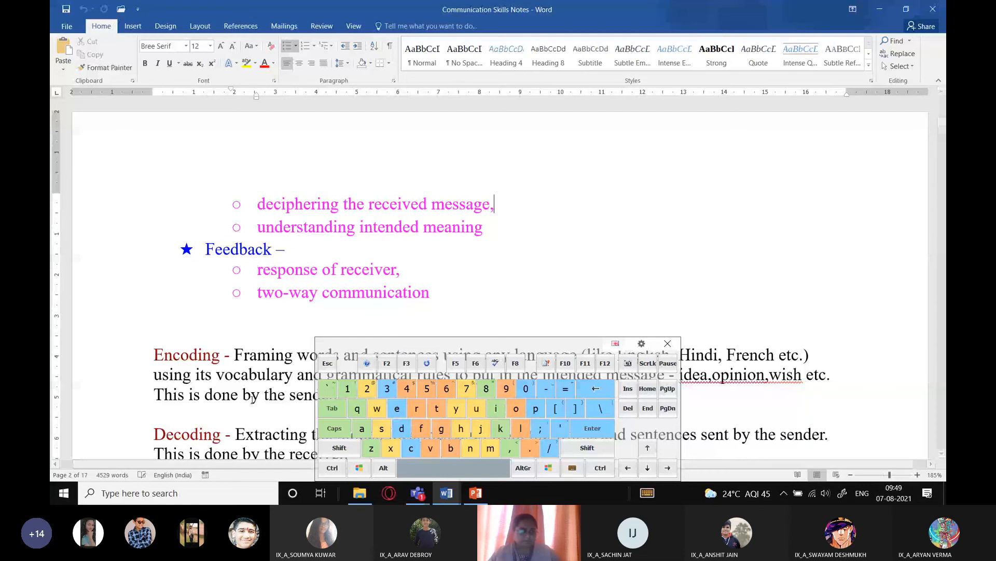
pyautogui.click(668, 343)
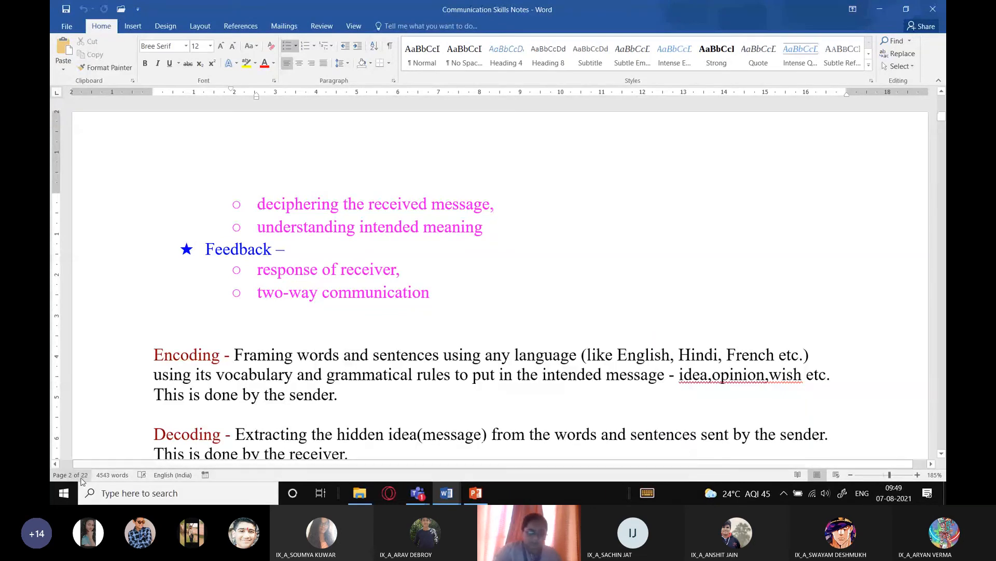
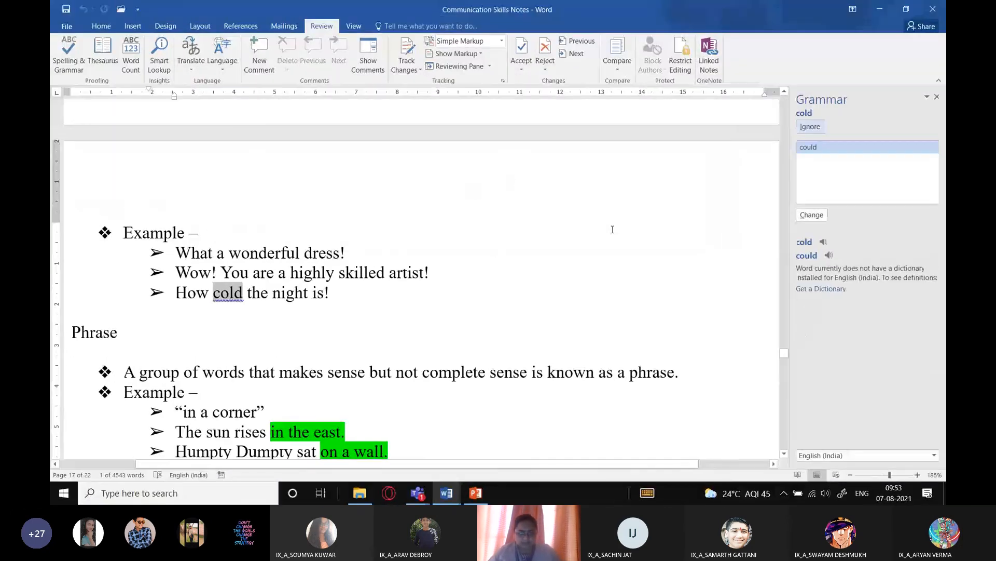
# - Switch to the Microsoft Teams meeting window to check its sharing options and return to the Word document
pyautogui.click(418, 492)
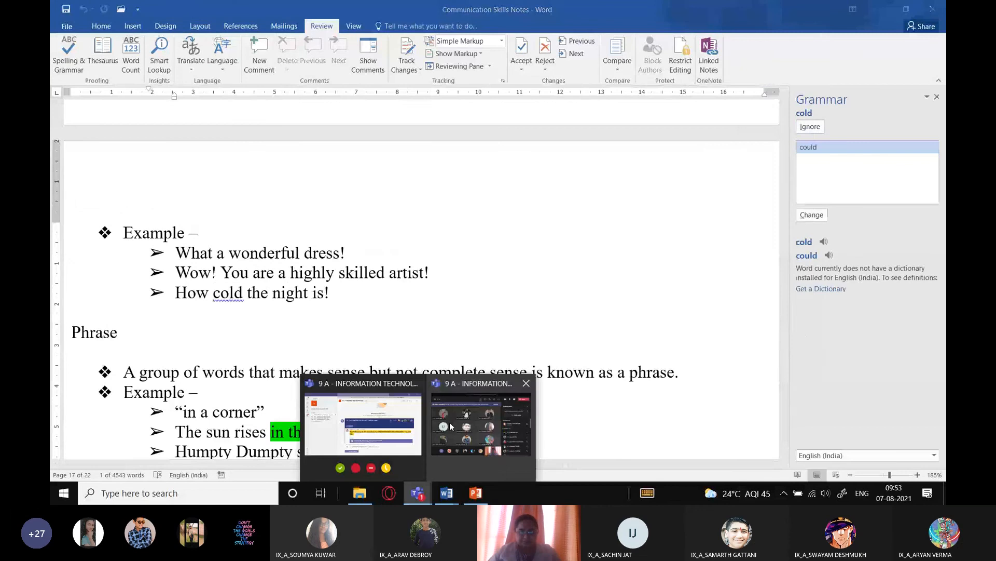
pyautogui.click(451, 426)
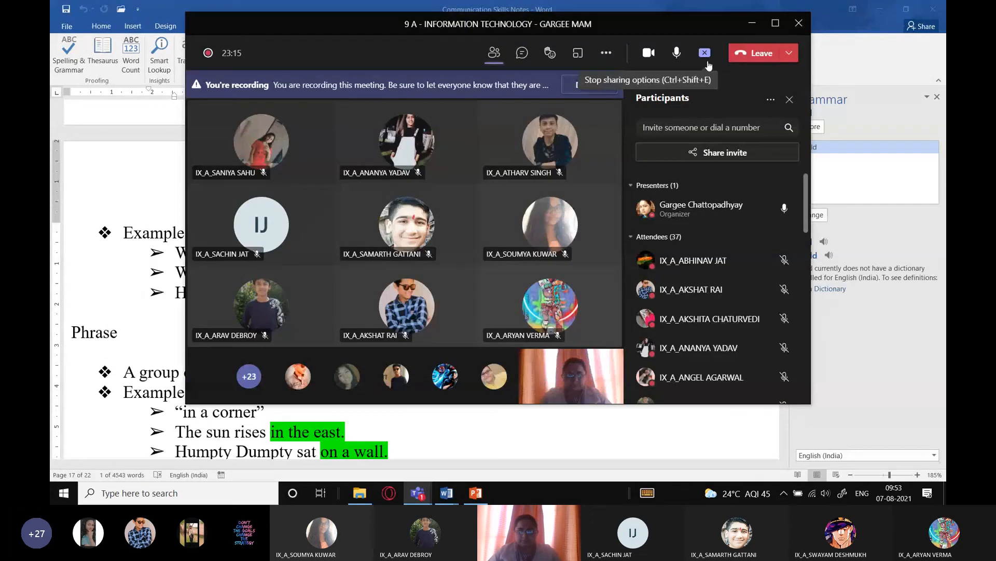
pyautogui.click(484, 5)
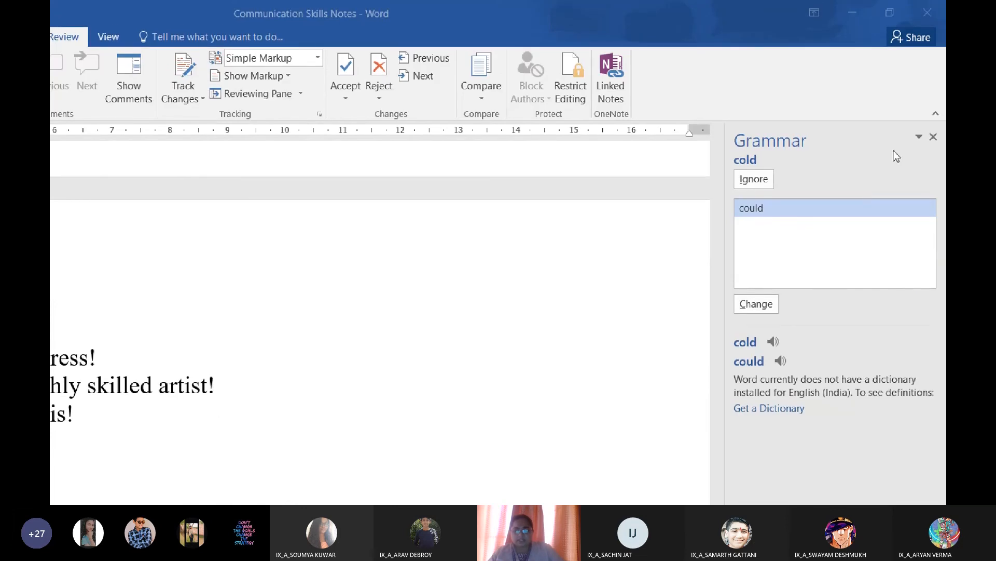
# - Set the proofing language at the "Example –" line to English (United States), leaving the grammar check paused
pyautogui.click(919, 137)
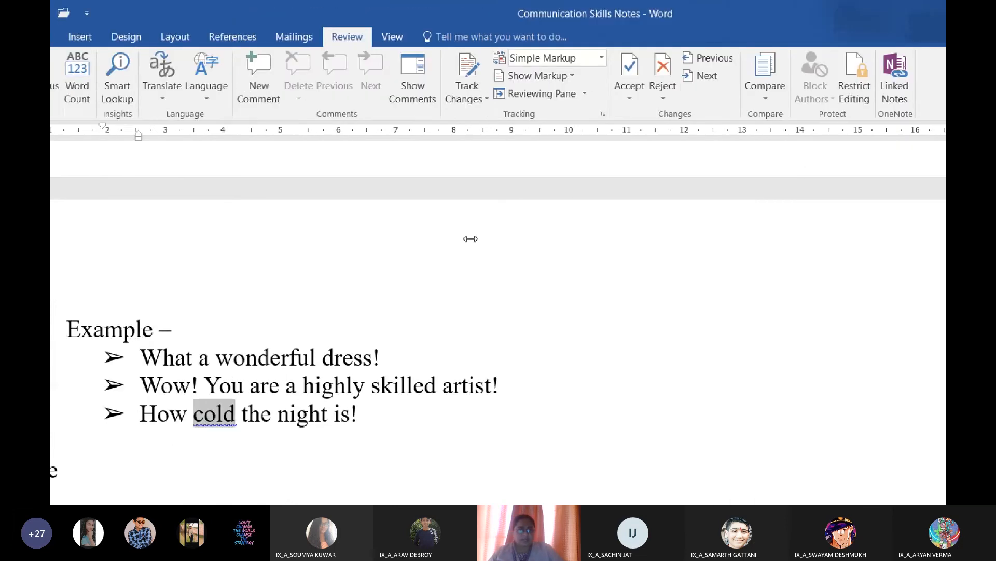
pyautogui.click(280, 238)
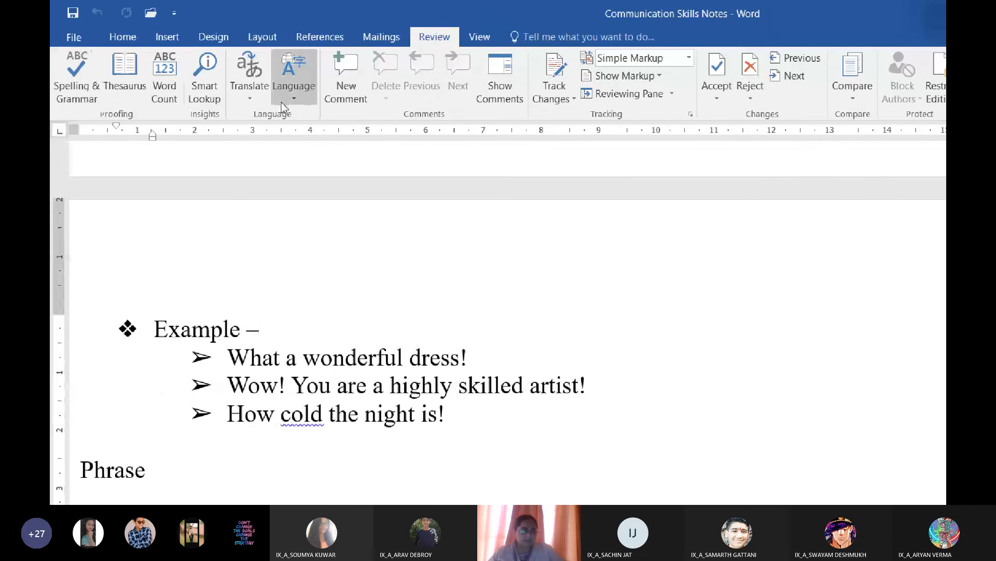
pyautogui.click(281, 102)
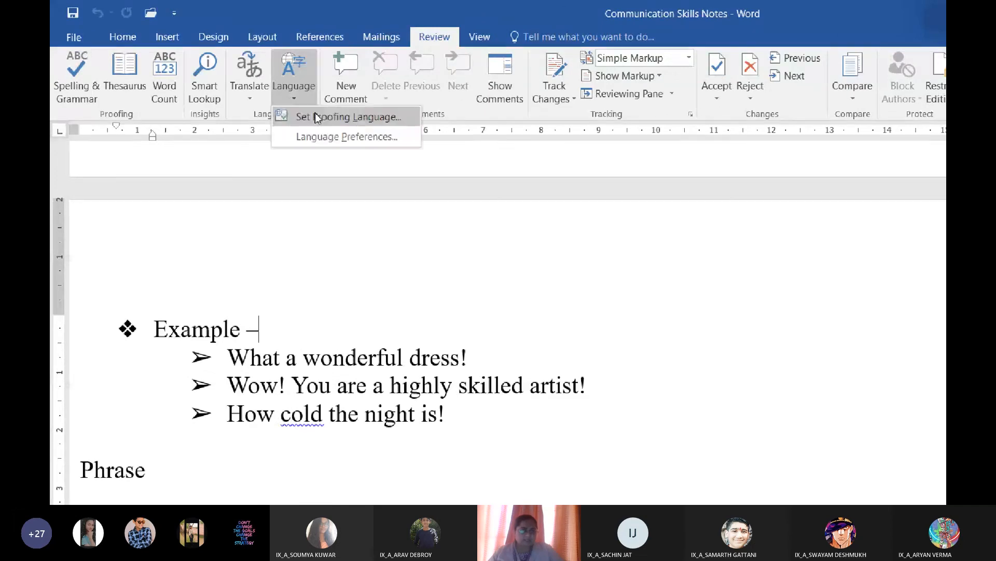
pyautogui.click(316, 114)
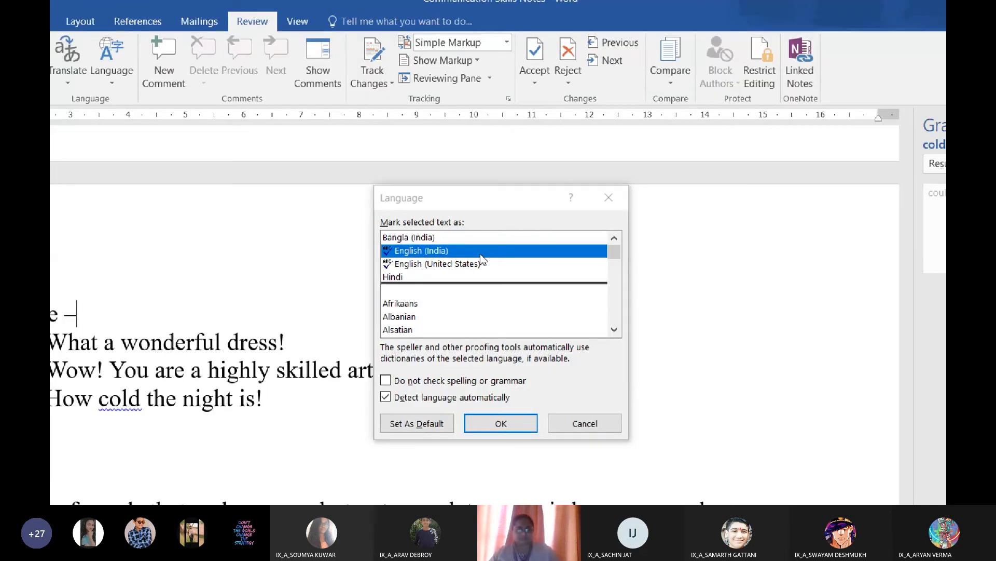
pyautogui.click(620, 278)
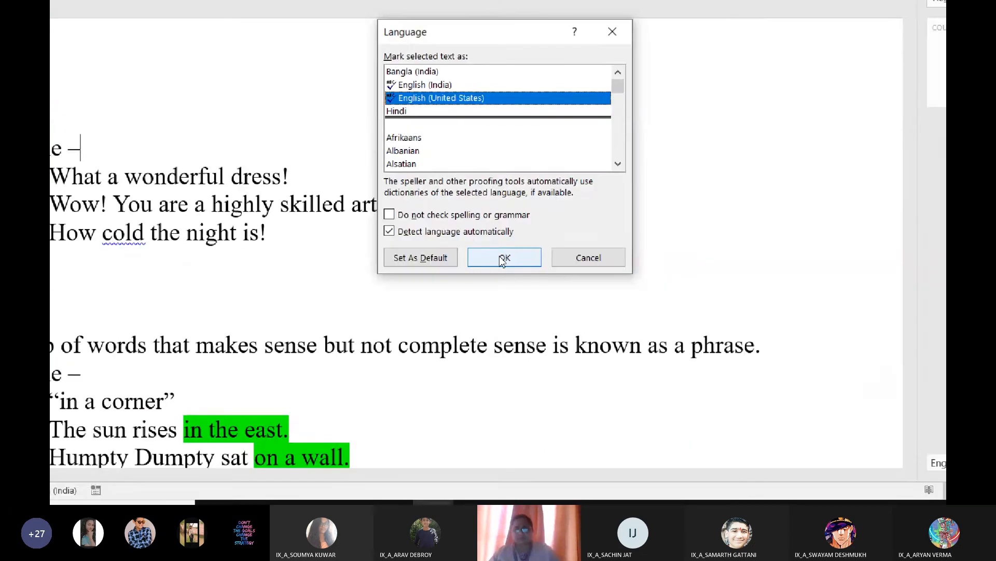
pyautogui.click(478, 300)
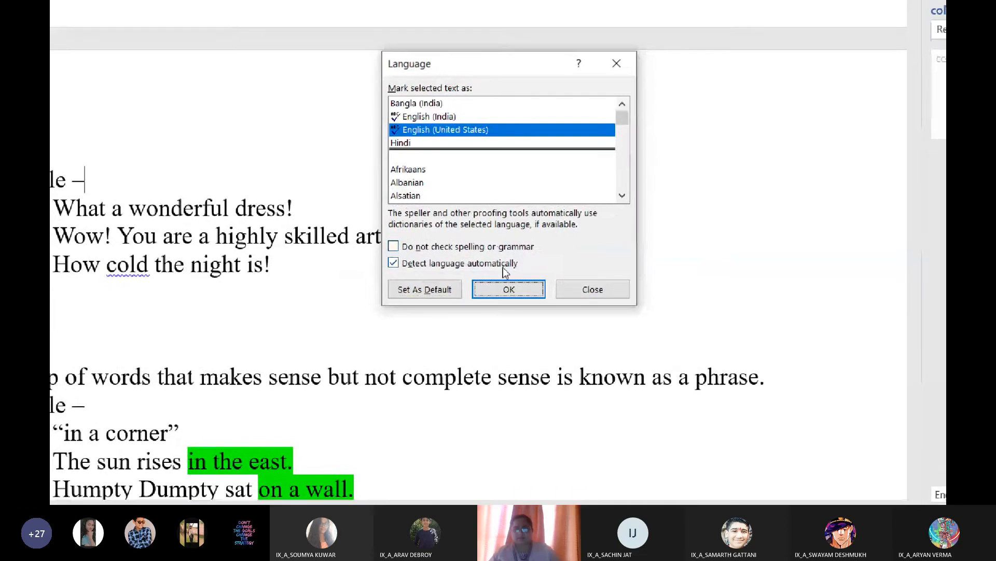
pyautogui.click(555, 253)
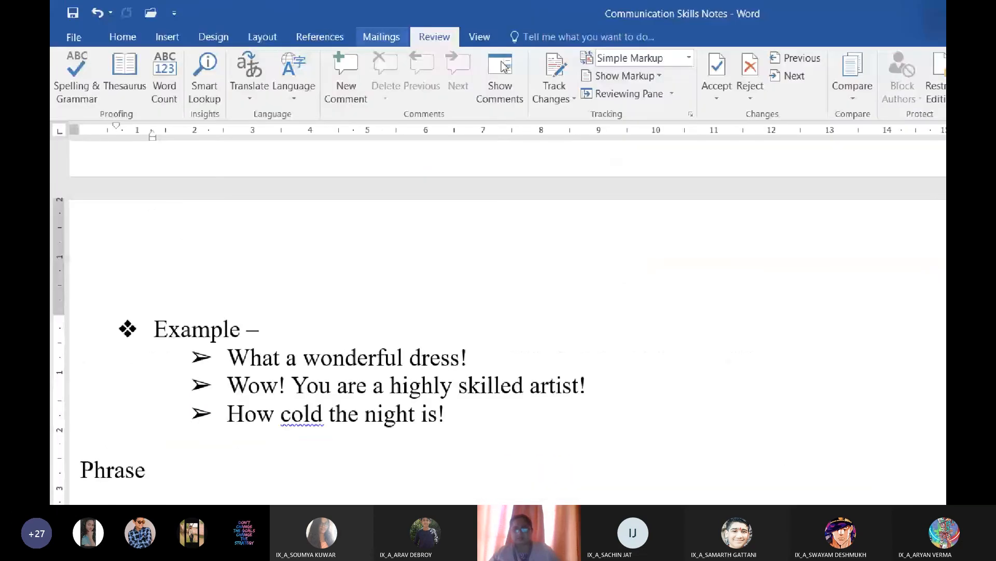
# - Restart the spelling and grammar check at "cold" and download the Dictionary - Merriam-Webster from the offered dictionaries
pyautogui.click(758, 180)
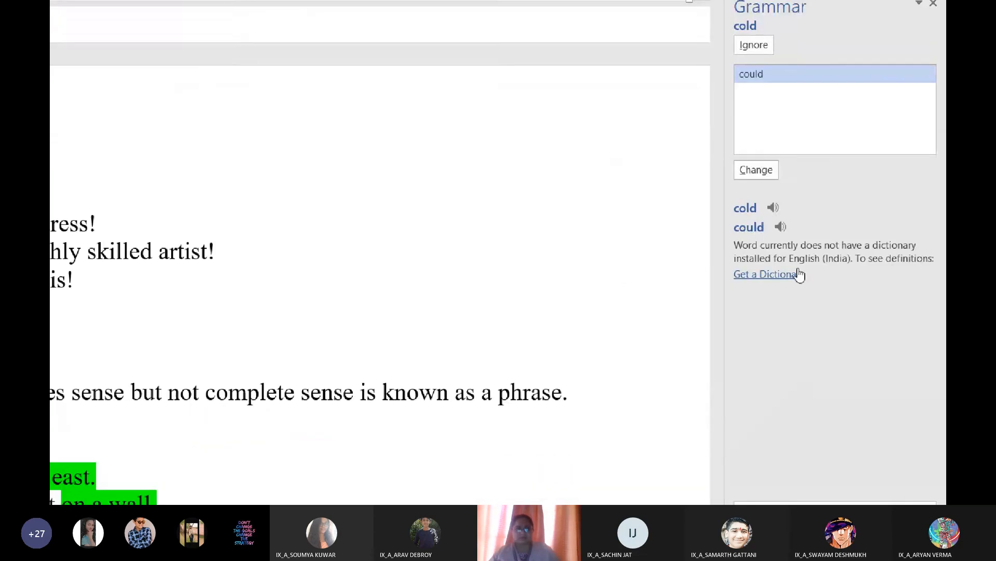
pyautogui.click(930, 134)
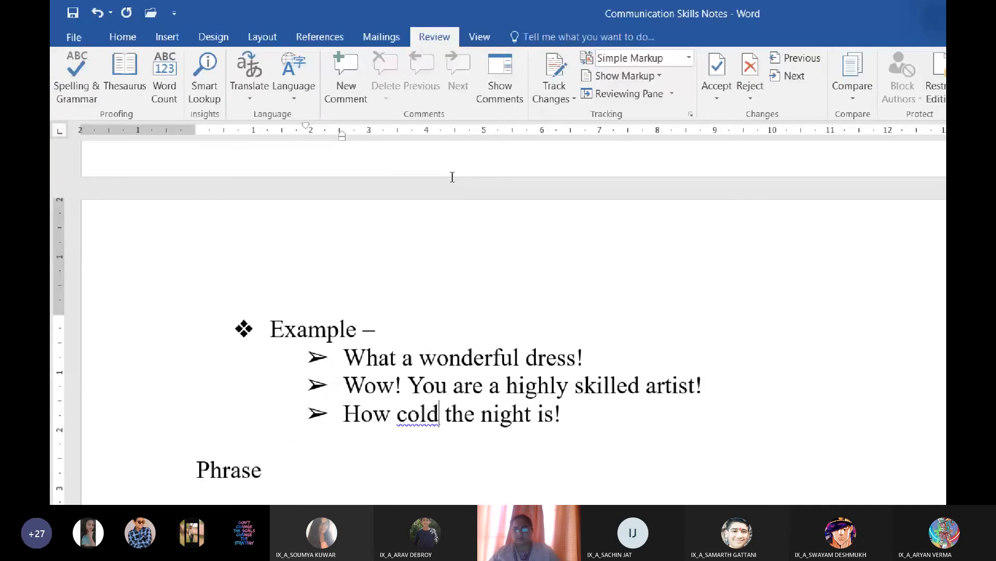
pyautogui.click(77, 78)
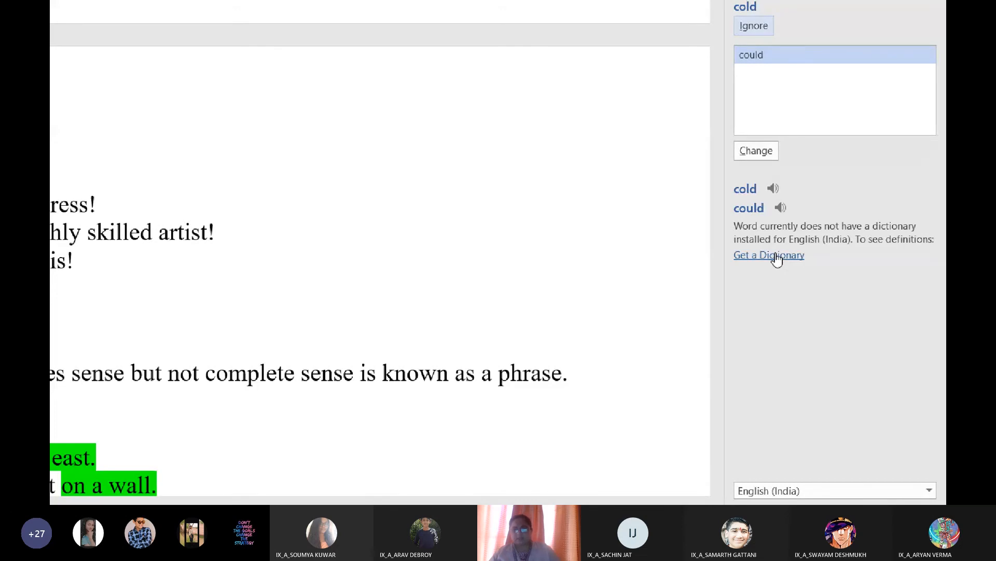
pyautogui.click(776, 256)
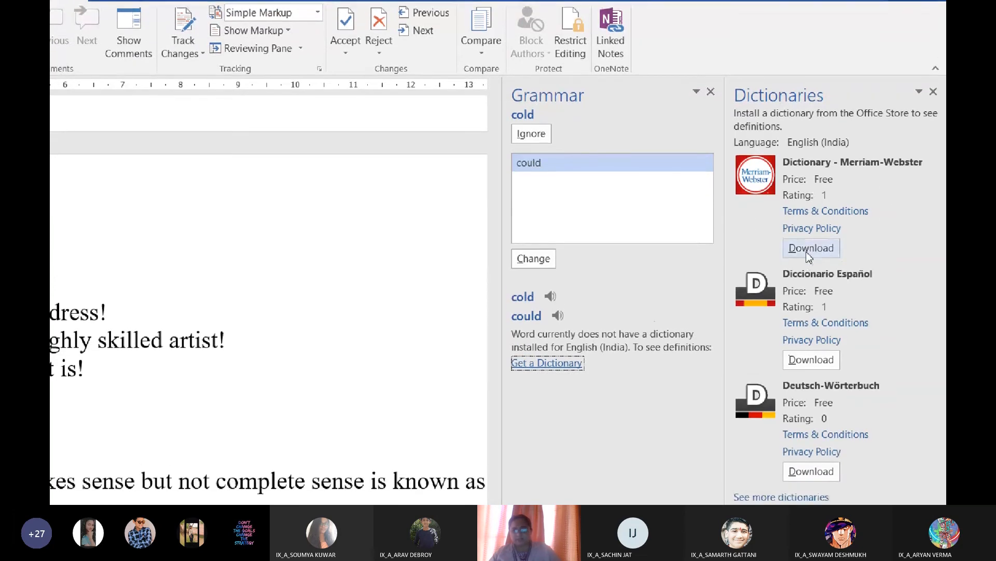
pyautogui.click(808, 252)
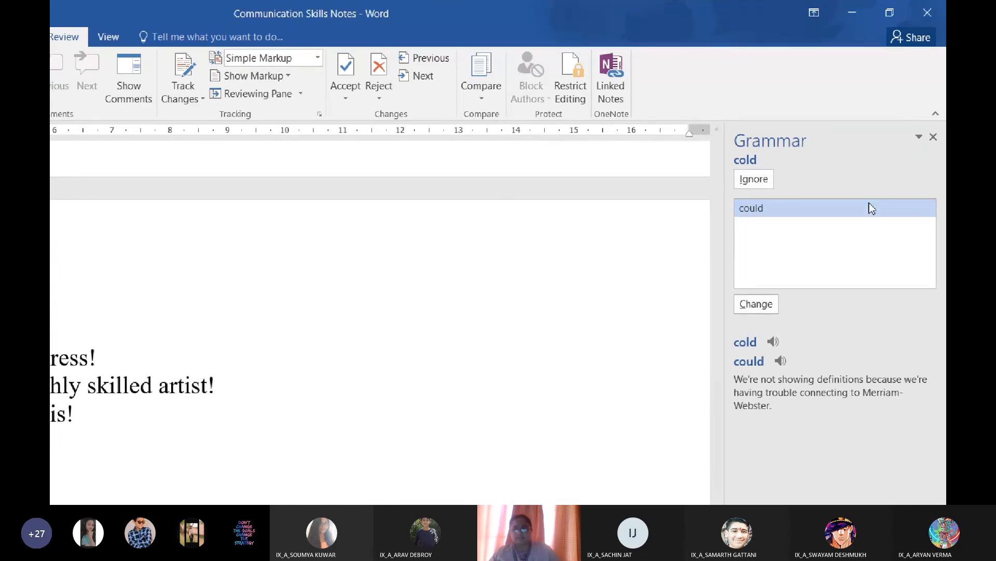
# - Set the language for the grammar check of "cold" to English (United States)
pyautogui.click(920, 120)
pyautogui.click(826, 134)
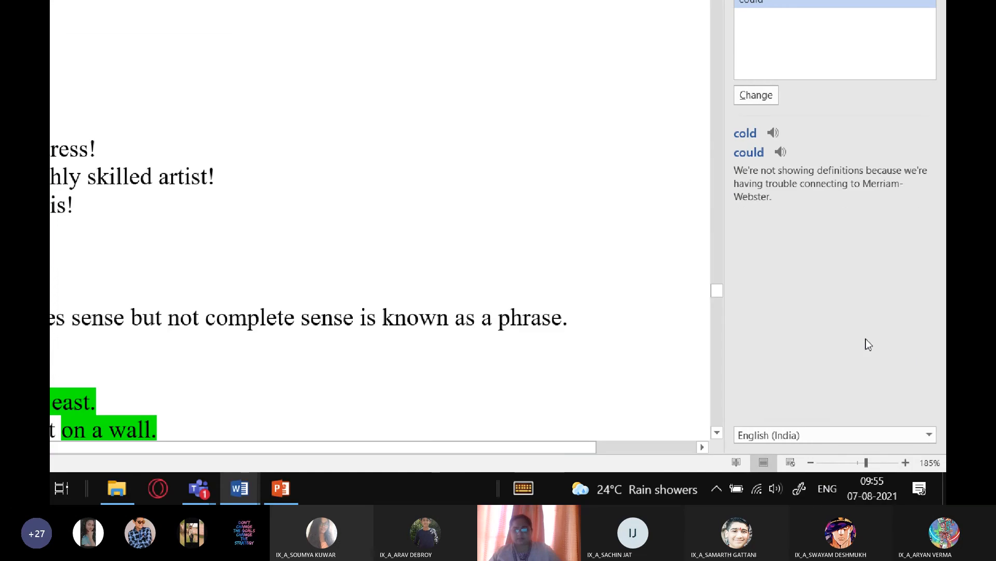
pyautogui.click(846, 430)
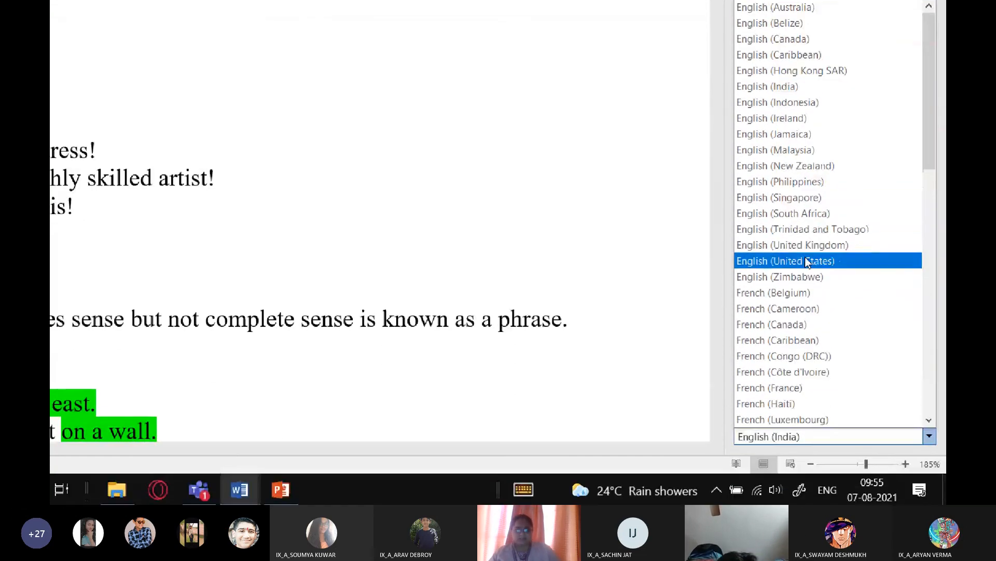
pyautogui.click(805, 366)
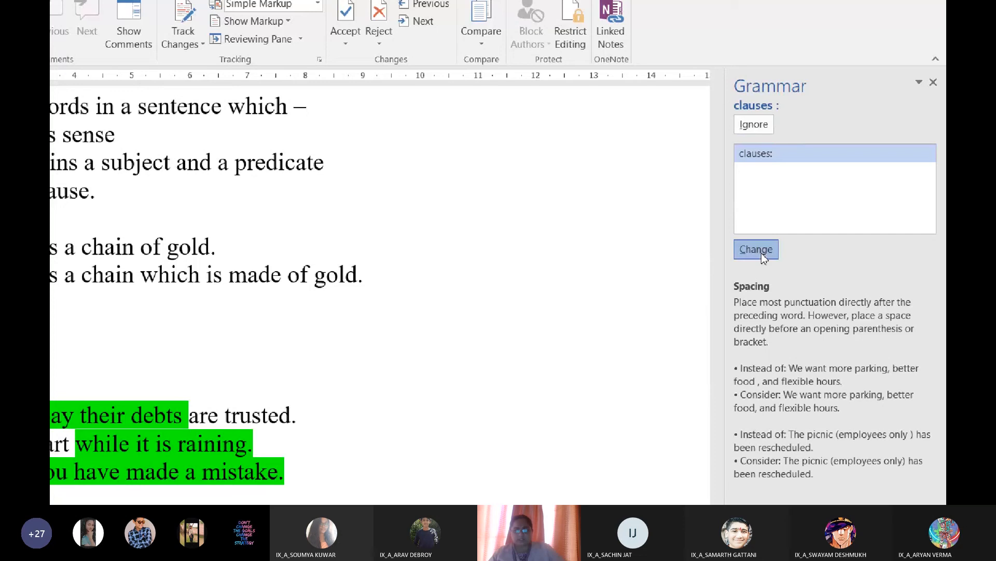
# - Accept the spacing correction "clauses:" and ignore the suggested spacing change for "clauses:-"
pyautogui.click(762, 251)
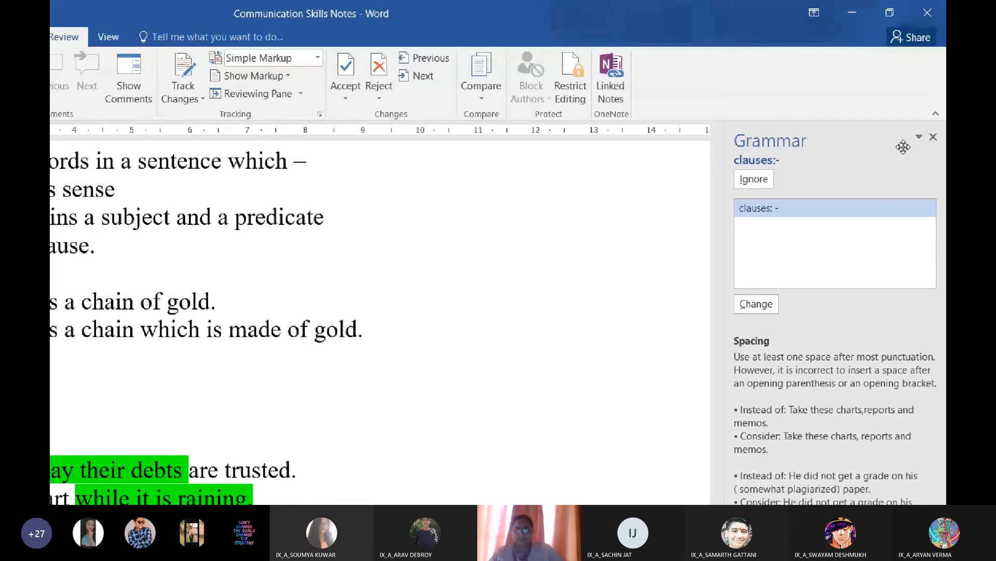
pyautogui.click(934, 137)
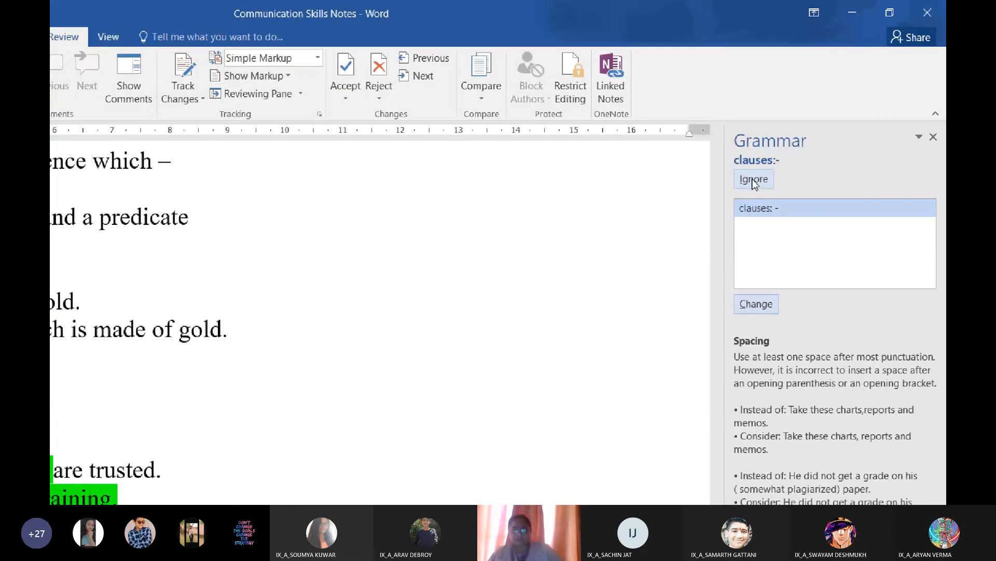
pyautogui.click(753, 179)
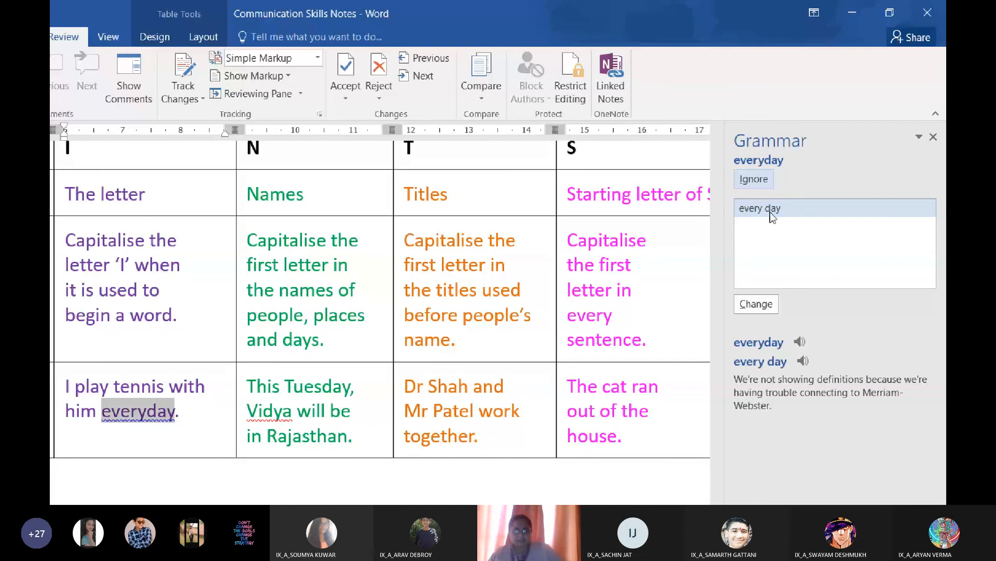
# - Change "everyday" to "every day" in the table and add the flagged name in the Names column to the dictionary
pyautogui.click(763, 307)
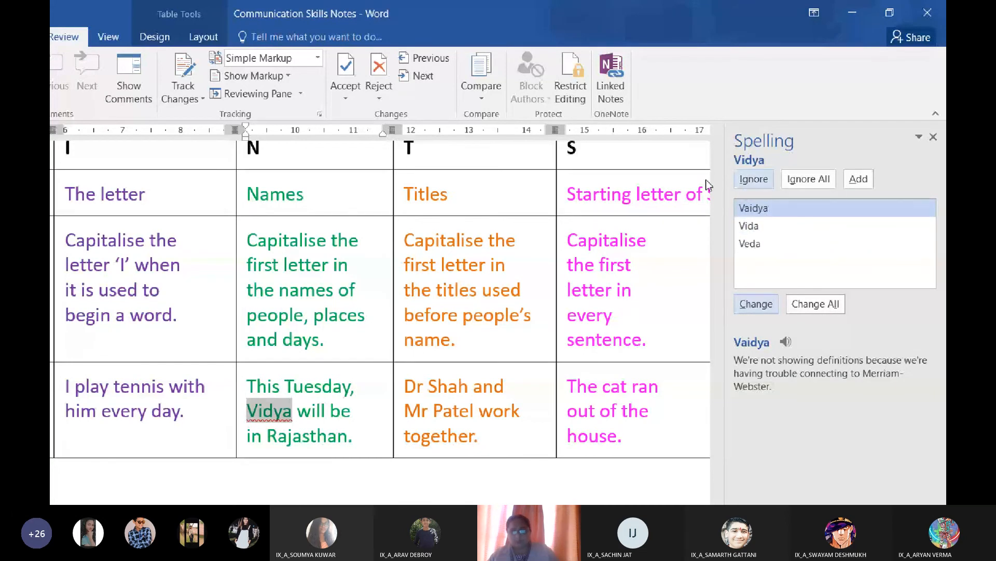
pyautogui.click(859, 181)
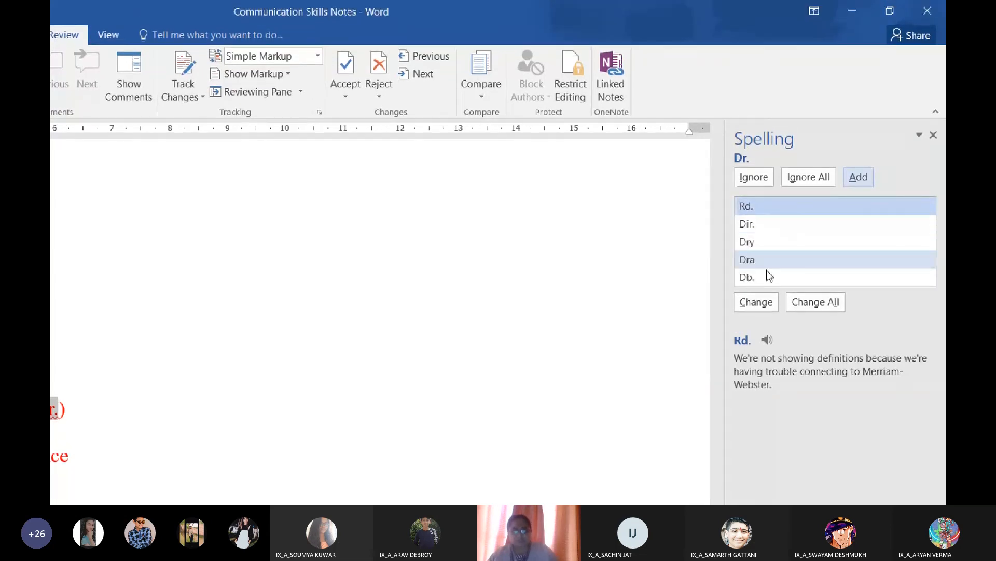
# - Browse the spelling suggestions Rd., Dir., Dra and Dry for "Dr." and change all its occurrences to "Dry"
pyautogui.click(755, 251)
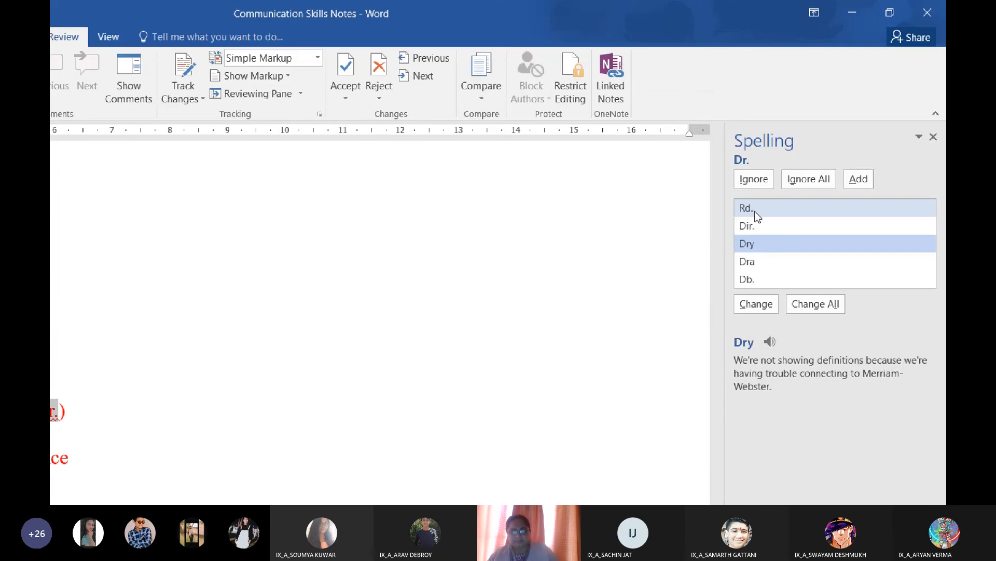
pyautogui.click(756, 121)
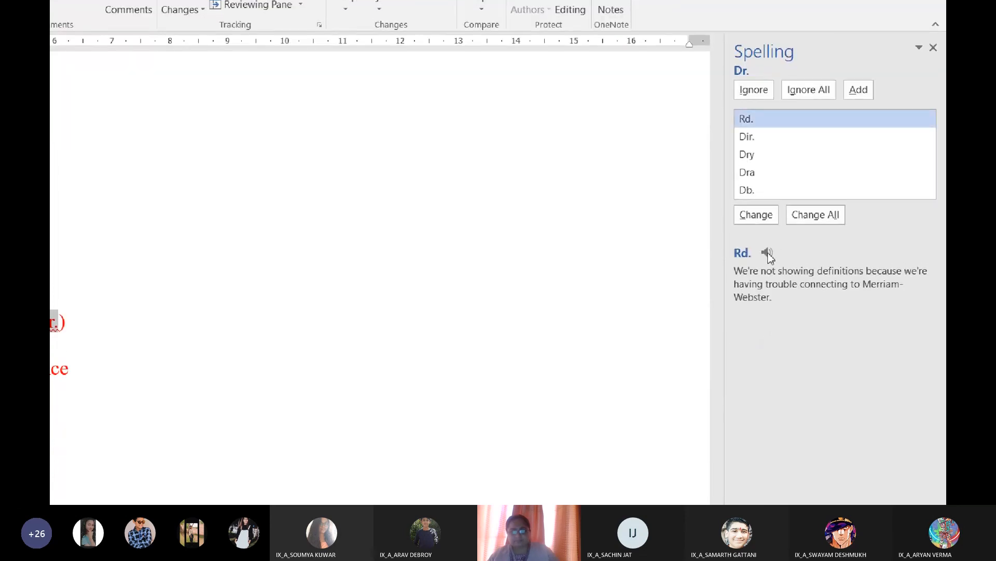
pyautogui.click(753, 136)
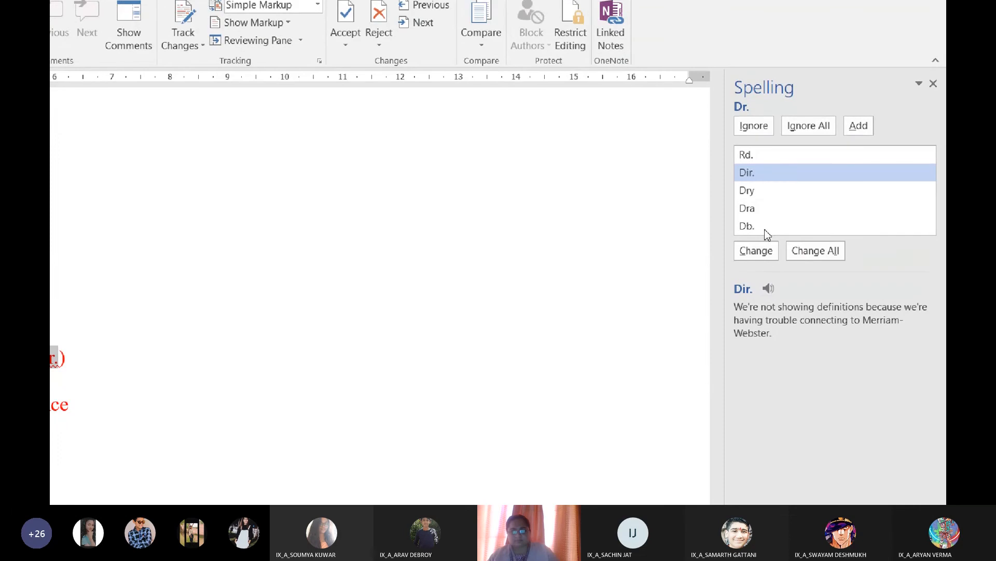
pyautogui.click(756, 176)
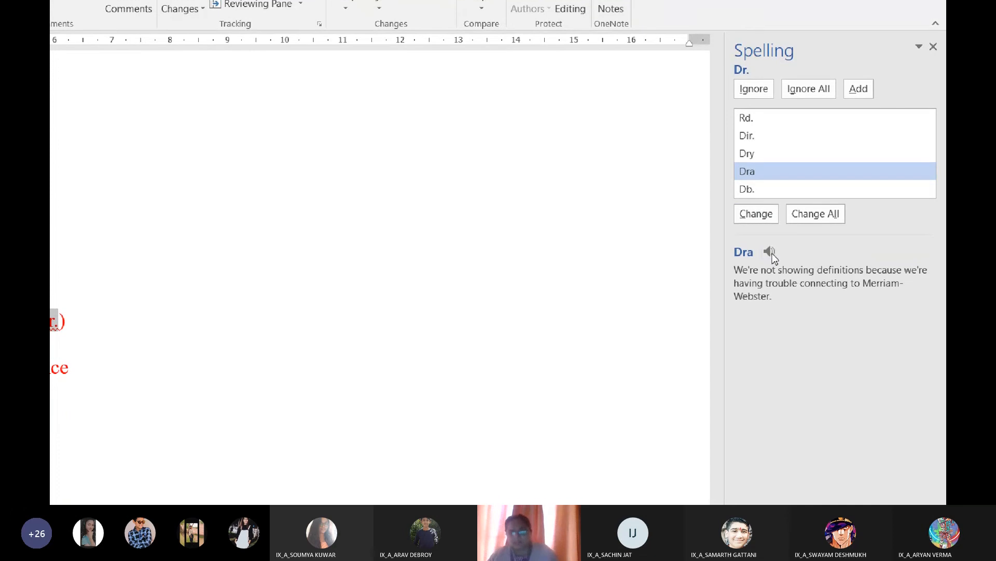
pyautogui.click(757, 156)
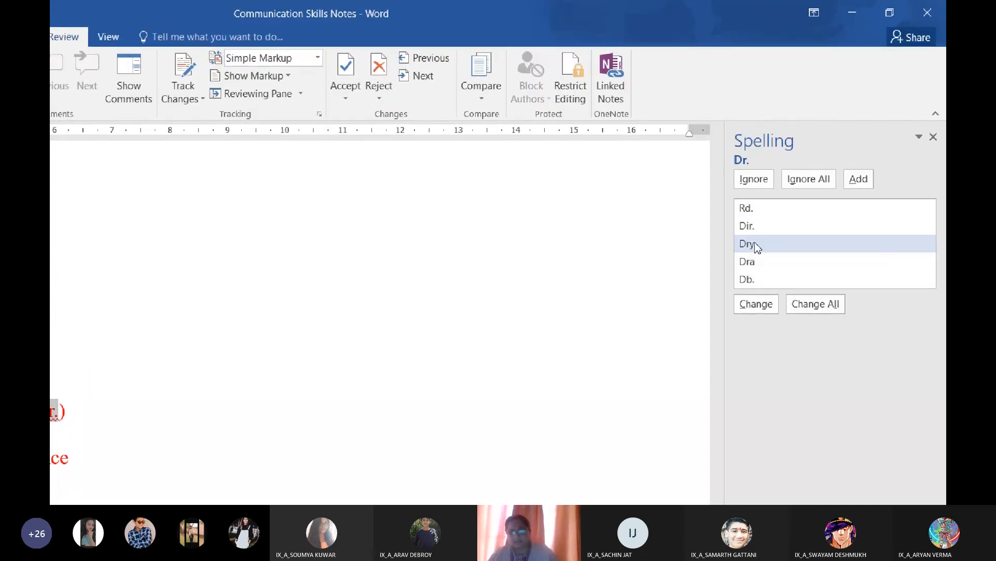
pyautogui.click(817, 303)
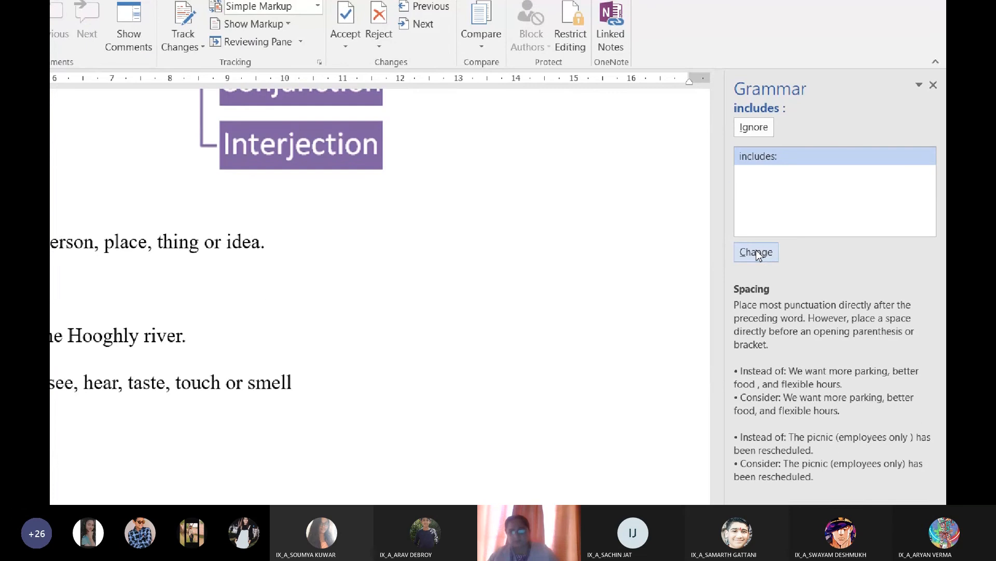
# - Accept the spacing correction "includes:" and ignore all occurrences of "A,an,the", ending the check at the following grammar suggestion
pyautogui.click(757, 253)
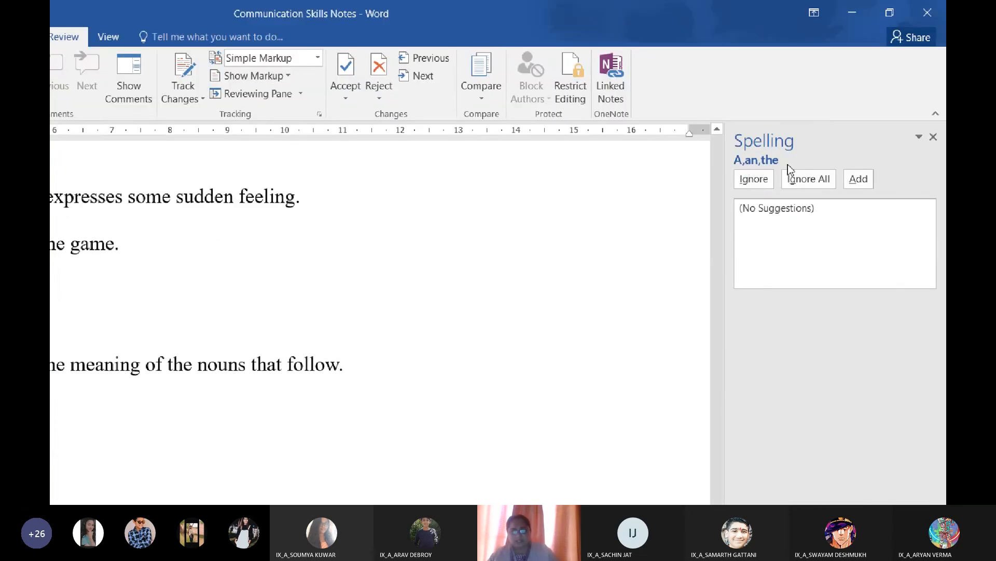
pyautogui.click(809, 178)
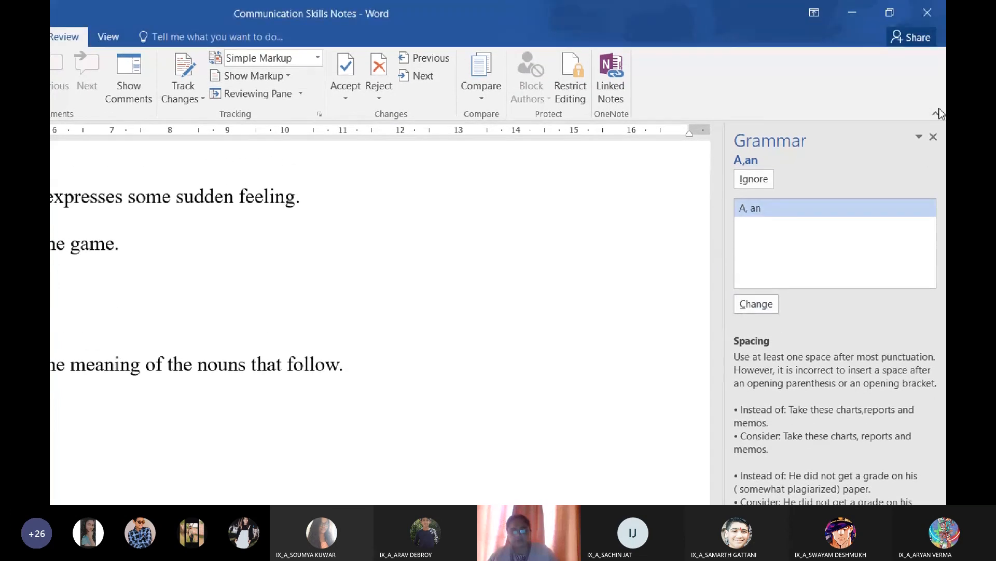
pyautogui.click(933, 137)
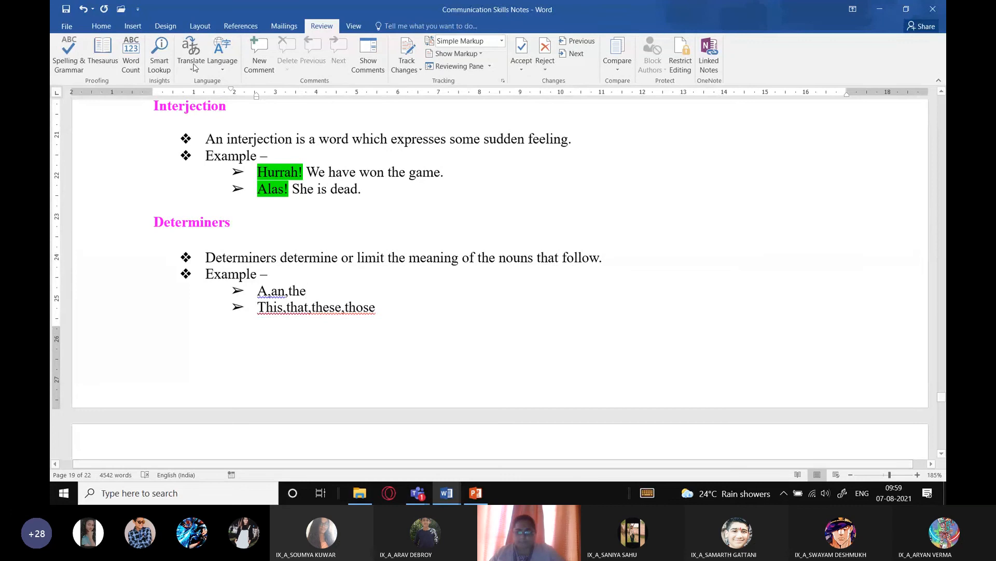
# - Switch to the PowerPoint presentation, show the Thesaurus slide with its two points in the slide show, and exit the show
pyautogui.click(475, 492)
pyautogui.click(826, 474)
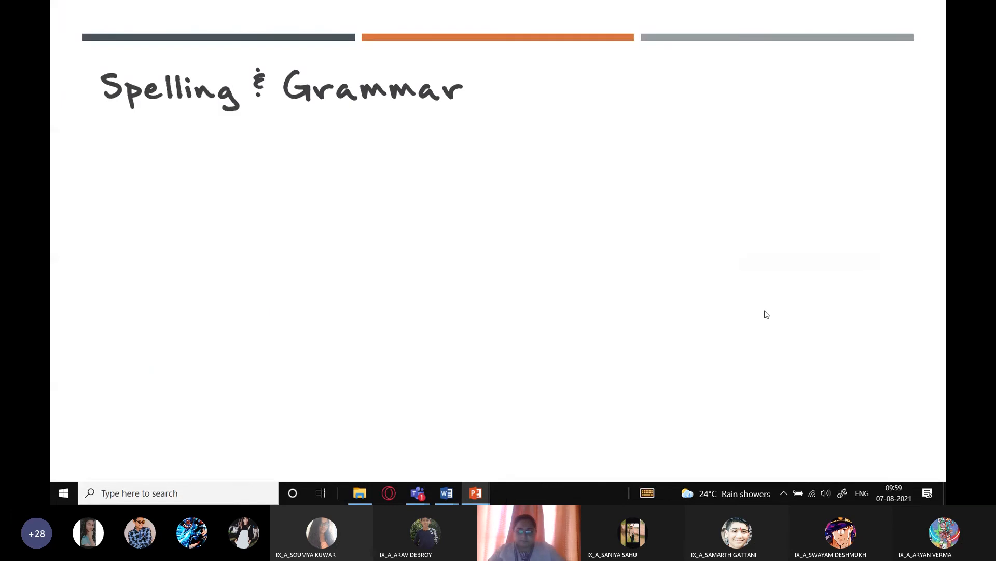
pyautogui.click(766, 314)
pyautogui.click(767, 315)
pyautogui.click(766, 314)
pyautogui.click(766, 314)
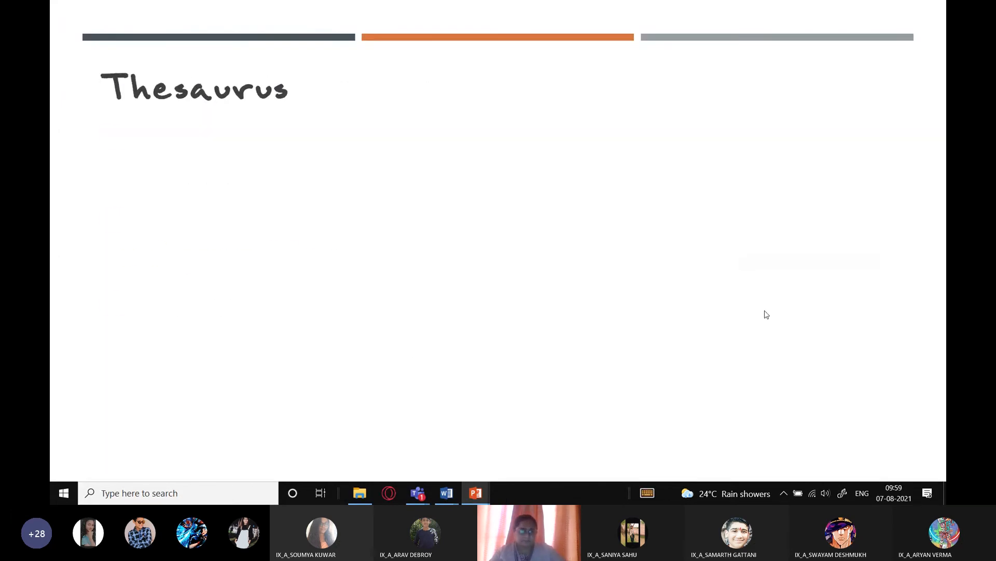
pyautogui.press('Right')
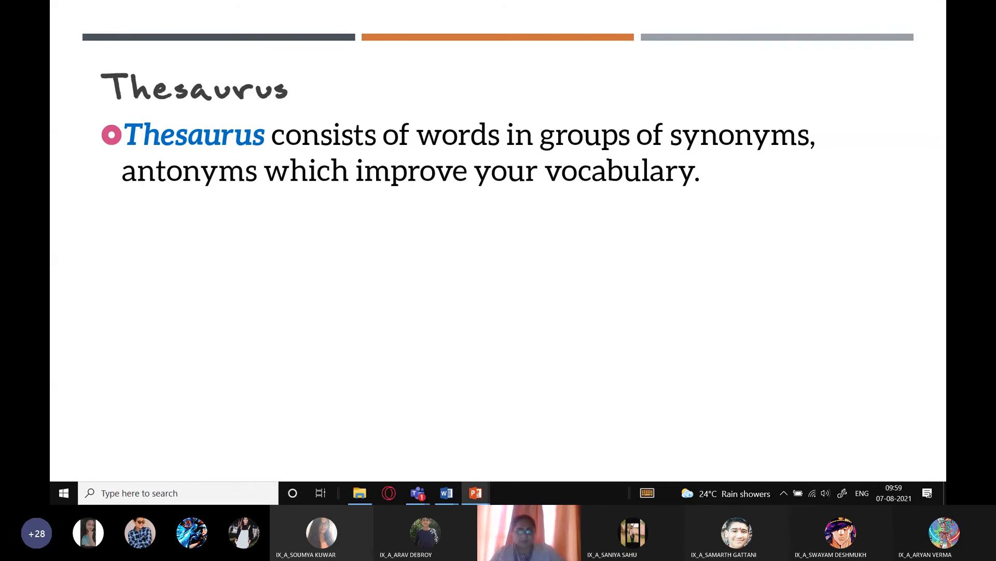
pyautogui.press('Right')
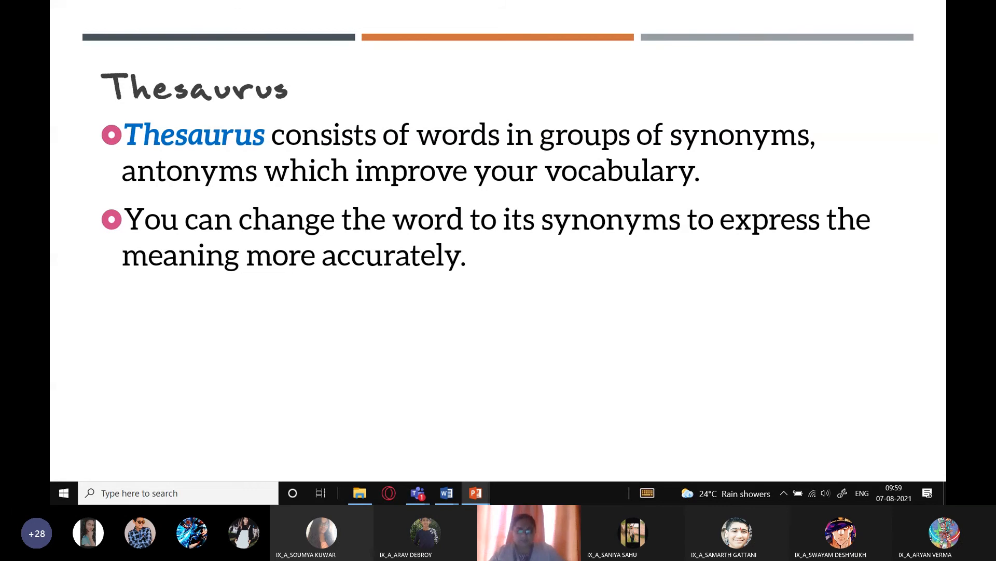
pyautogui.press('Right')
pyautogui.press('Left')
pyautogui.press('Escape')
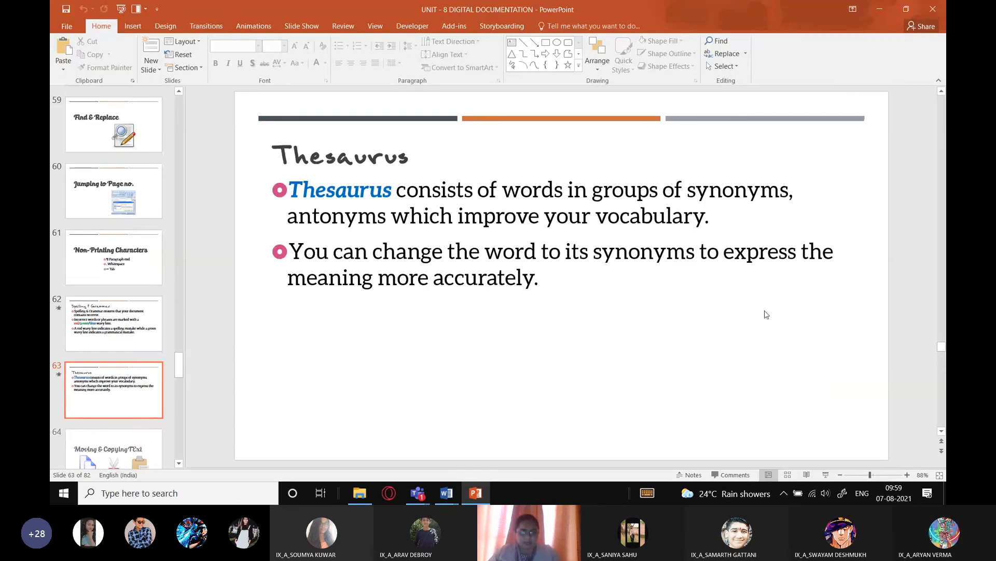
# - Switch to the Word document "The Last Lesson", select "scolding" in the first sentence and close the Thesaurus
pyautogui.moveTo(447, 492)
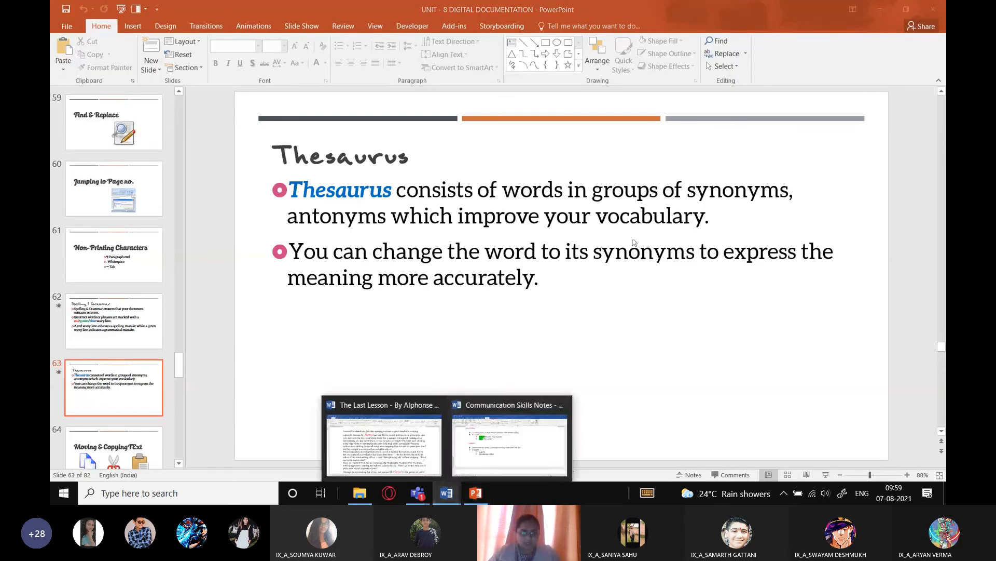
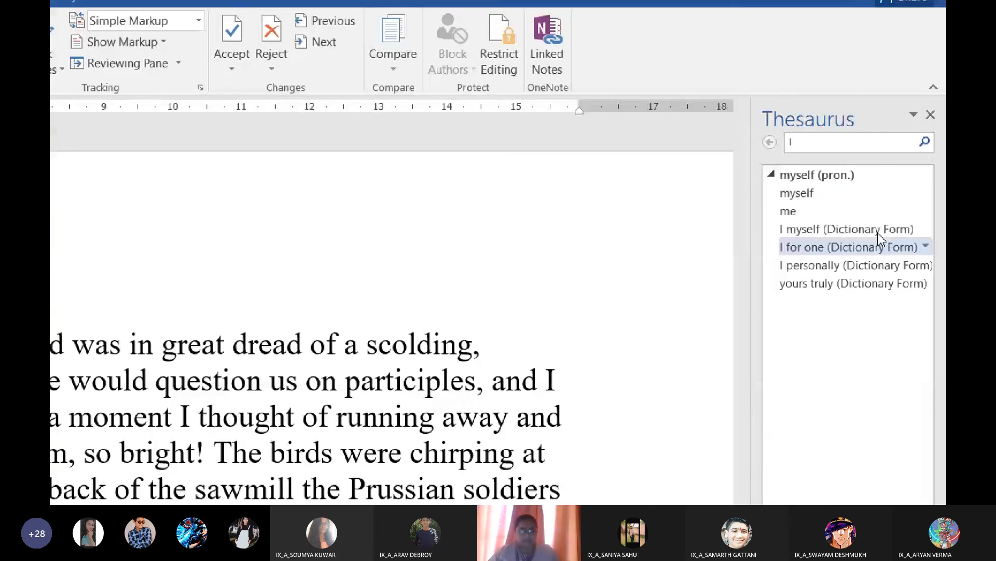
pyautogui.doubleClick(500, 254)
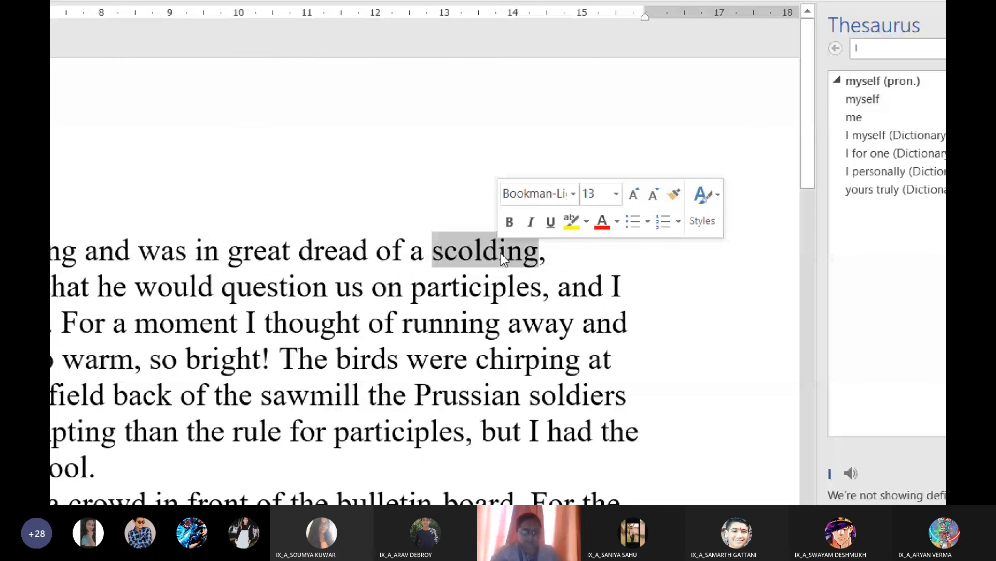
pyautogui.click(501, 253)
pyautogui.doubleClick(500, 253)
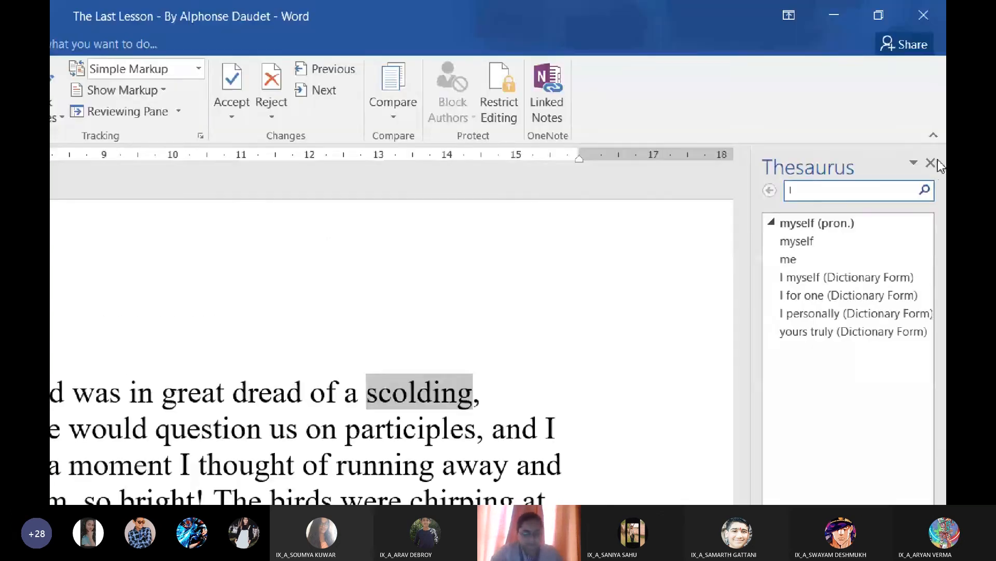
pyautogui.click(939, 159)
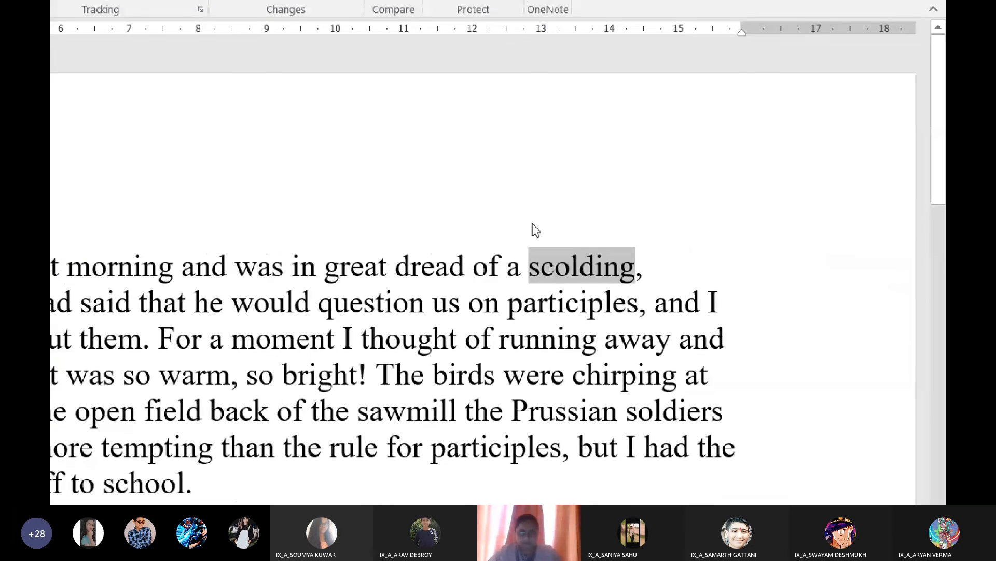
pyautogui.hotkey('shift', 'F10')
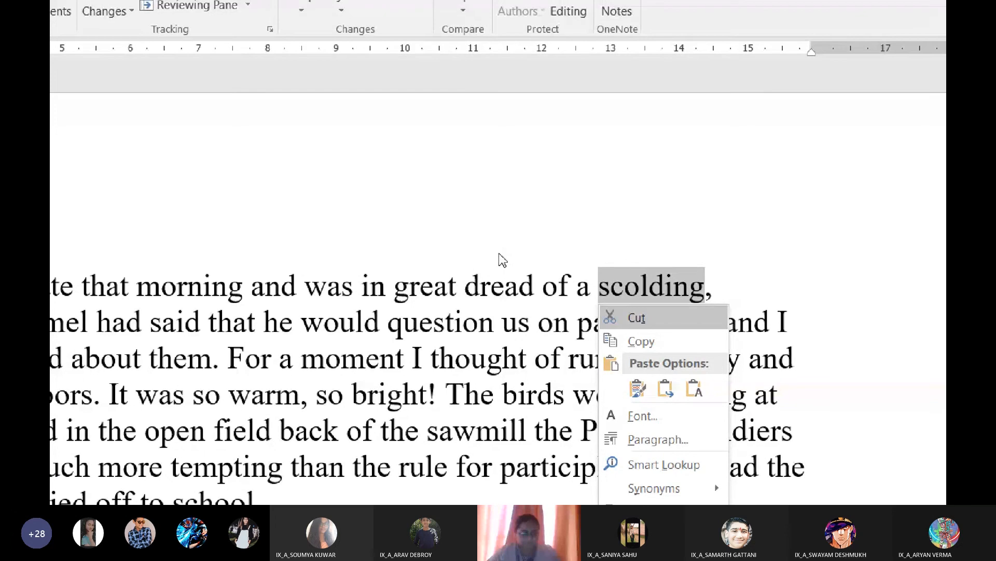
pyautogui.press('super+Escape')
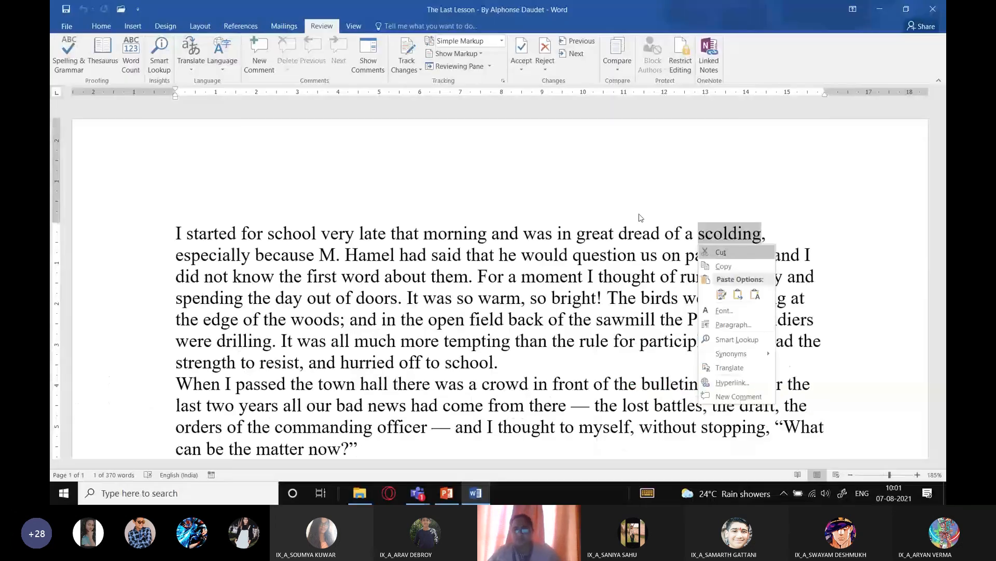
pyautogui.press('Escape')
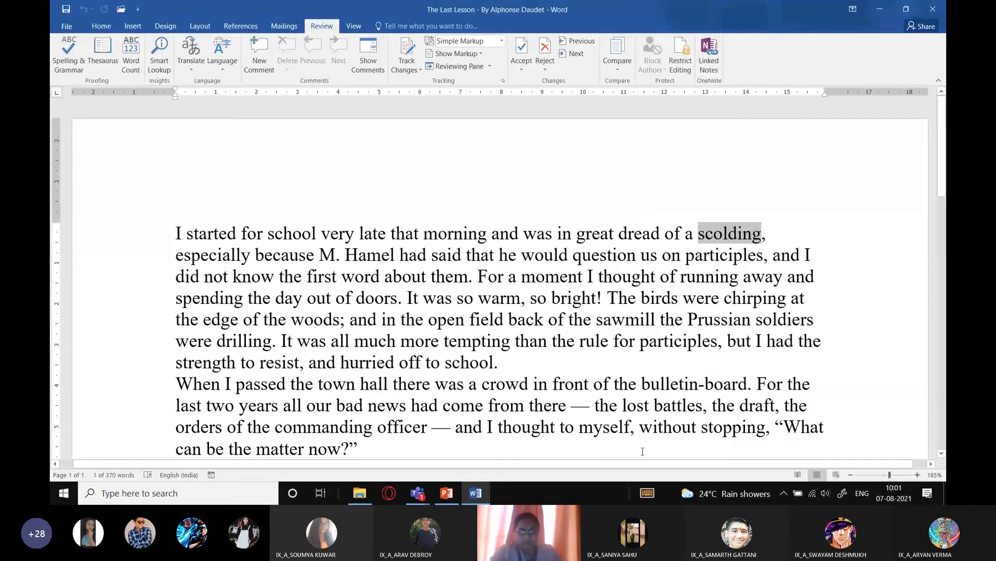
# - Show the on-screen keyboard and look up "scolding" from the first sentence in the Thesaurus
pyautogui.click(653, 498)
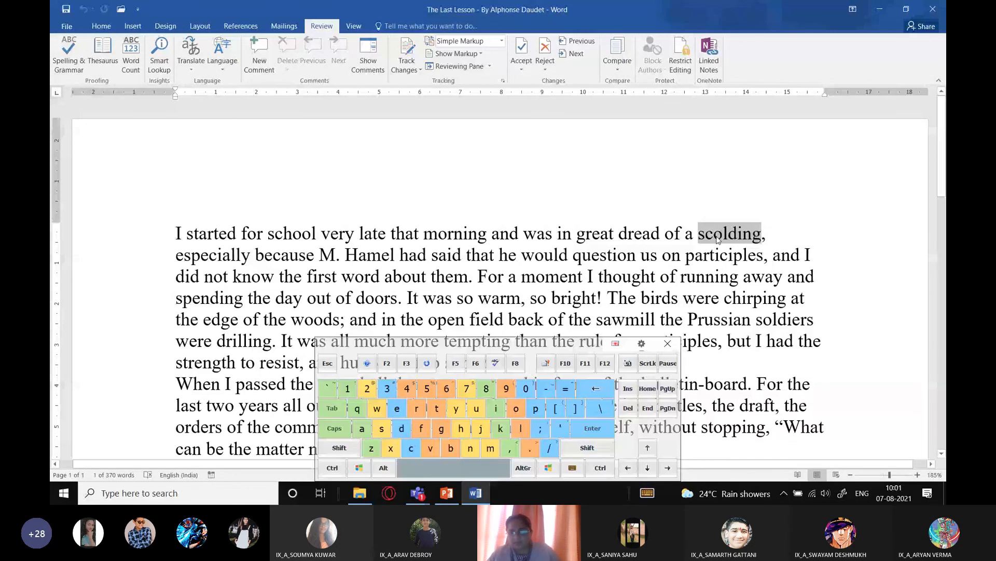
pyautogui.click(719, 238)
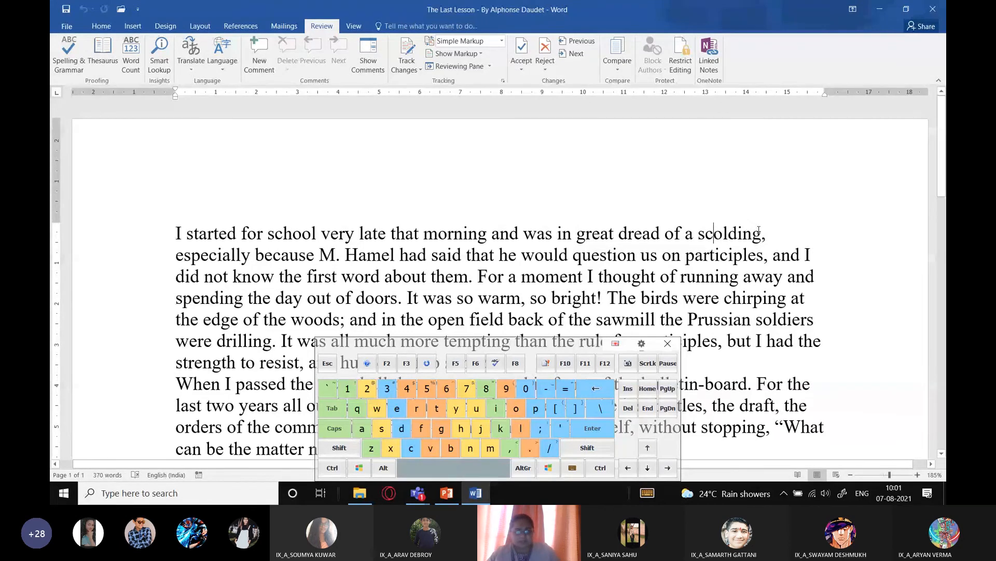
pyautogui.hotkey('shift', 'F7')
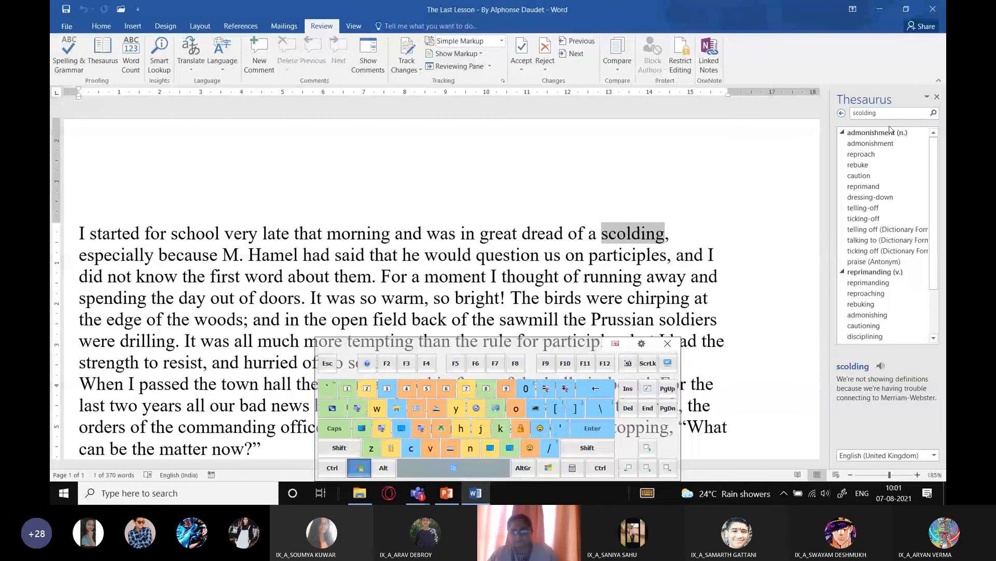
pyautogui.press('super+plus')
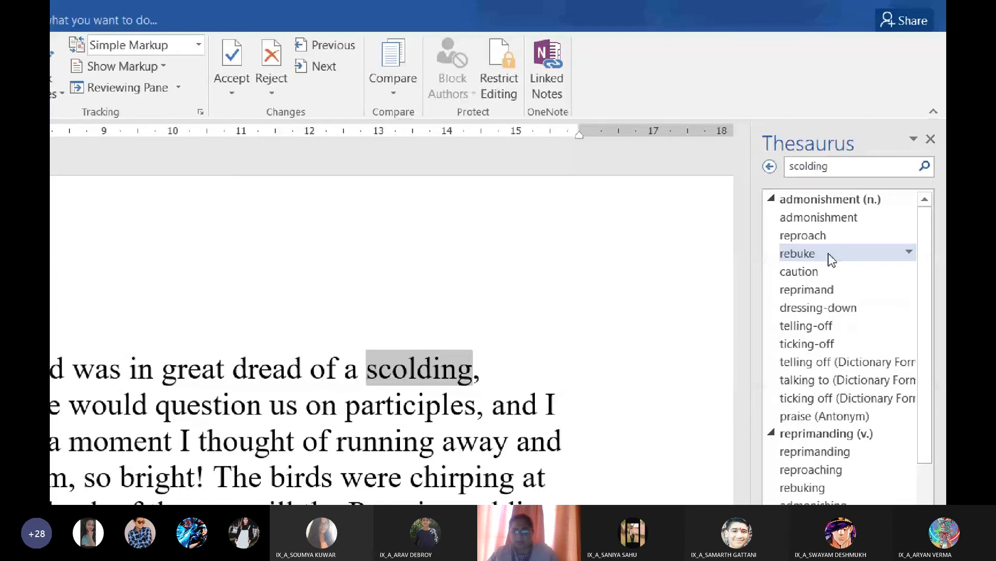
# - Look up the synonym "rebuke", replace "scolding" in the text with its synonym "reprimand", and close the Thesaurus
pyautogui.click(832, 255)
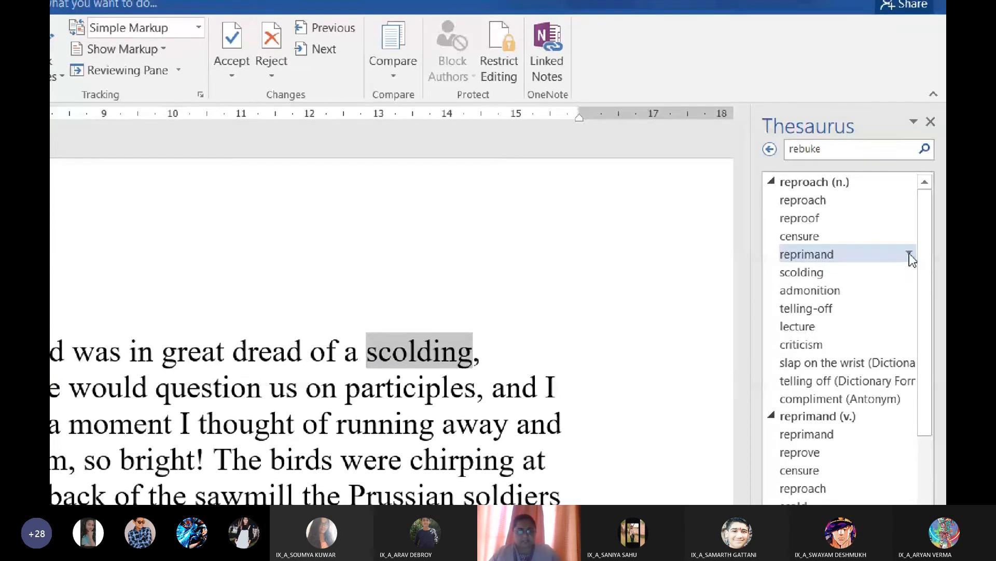
pyautogui.click(911, 255)
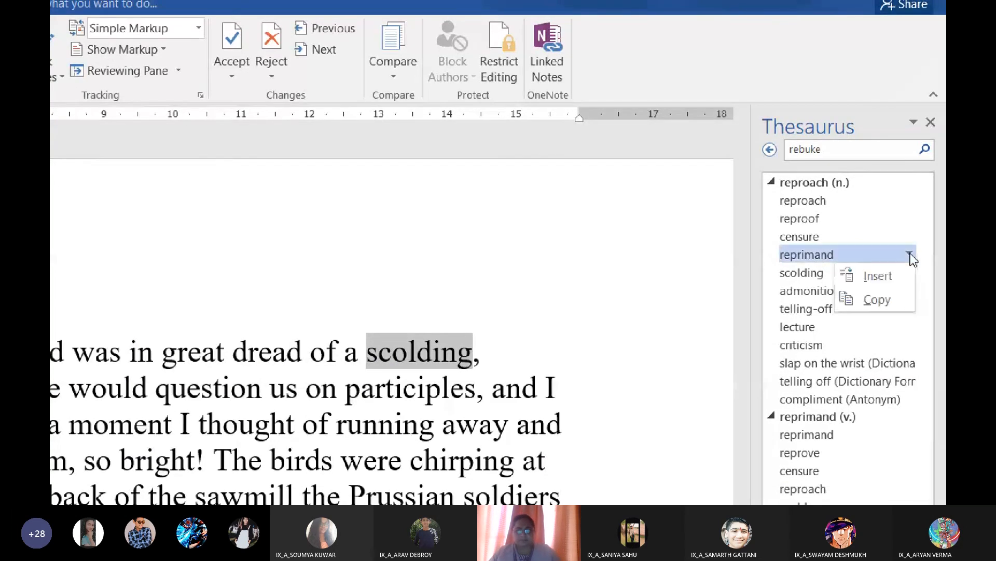
pyautogui.click(882, 278)
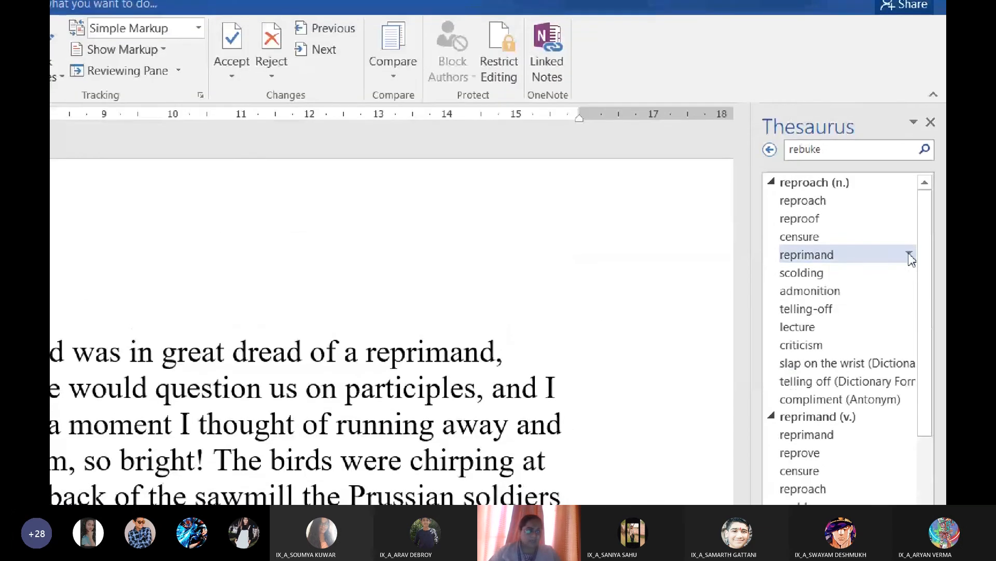
pyautogui.click(923, 135)
pyautogui.click(886, 254)
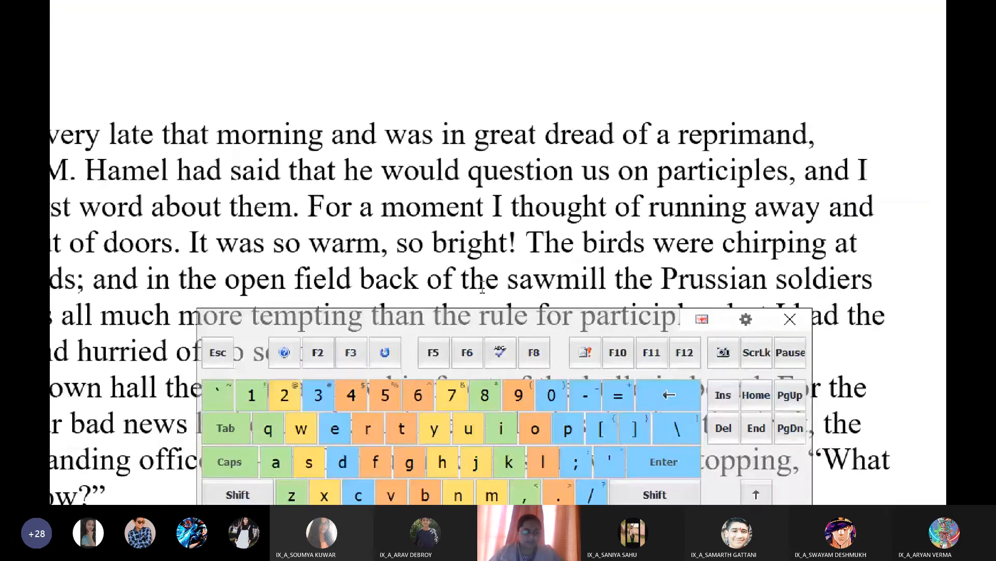
# - Paste the copied word "reprimand" on a new line at the end of the document and return to the first line
pyautogui.scroll(-10, 115, 360)
pyautogui.scroll(2, 115, 360)
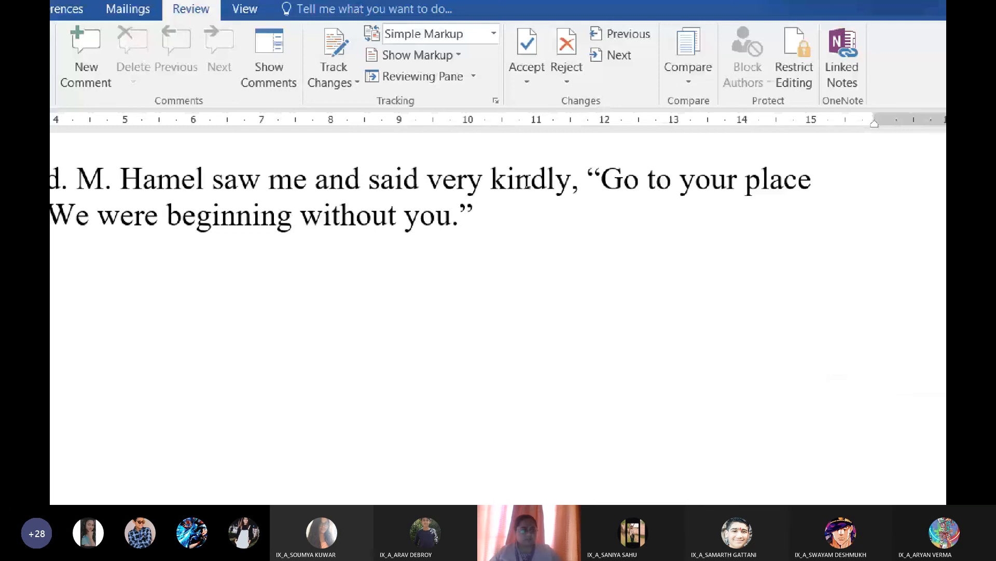
pyautogui.click(494, 220)
pyautogui.press('Return')
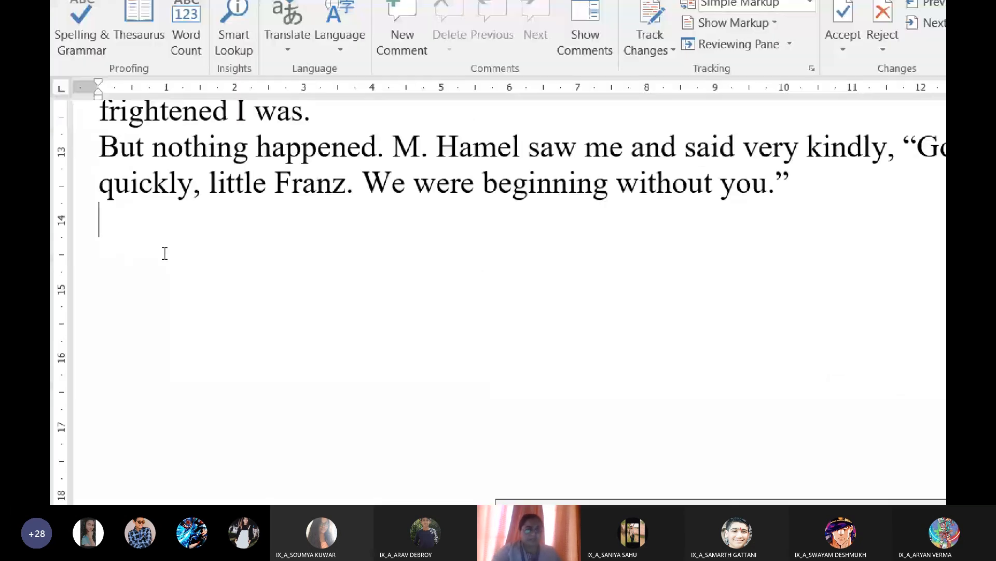
pyautogui.hotkey('ctrl', 'v')
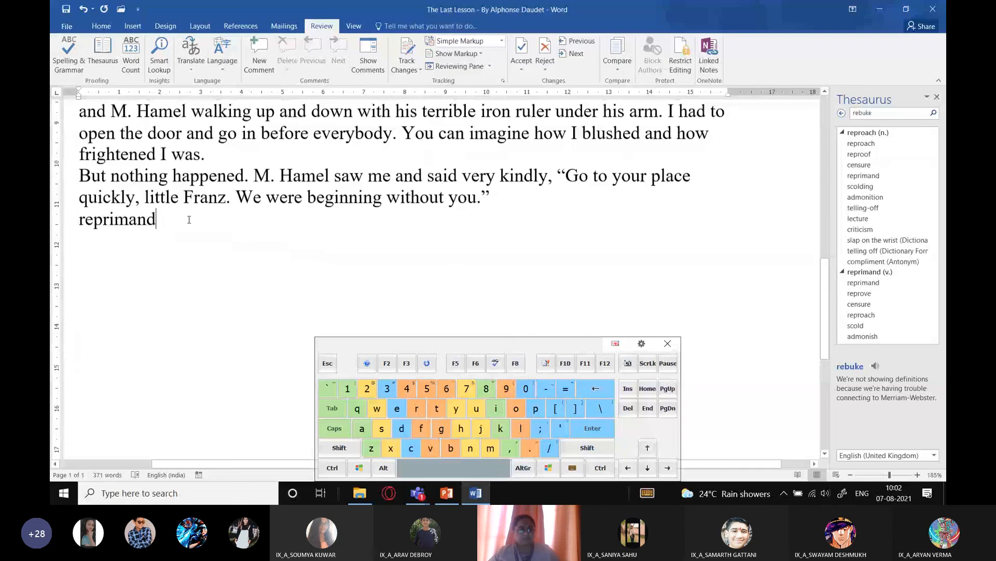
pyautogui.scroll(10, 189, 220)
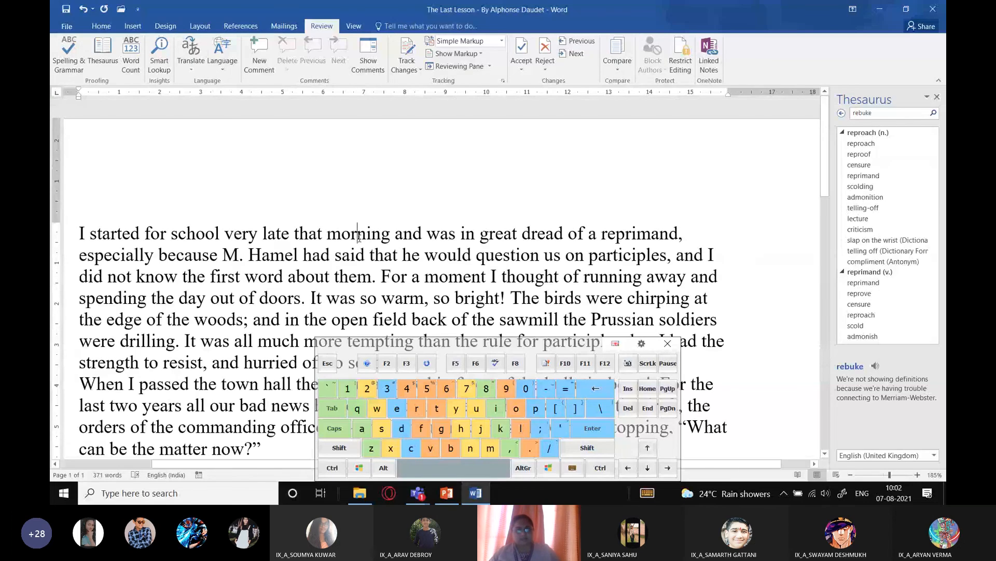
pyautogui.click(358, 234)
# - Switch to the PowerPoint presentation, show the "Moving & Copying Text" slide in the slide show, and exit the show
pyautogui.click(448, 493)
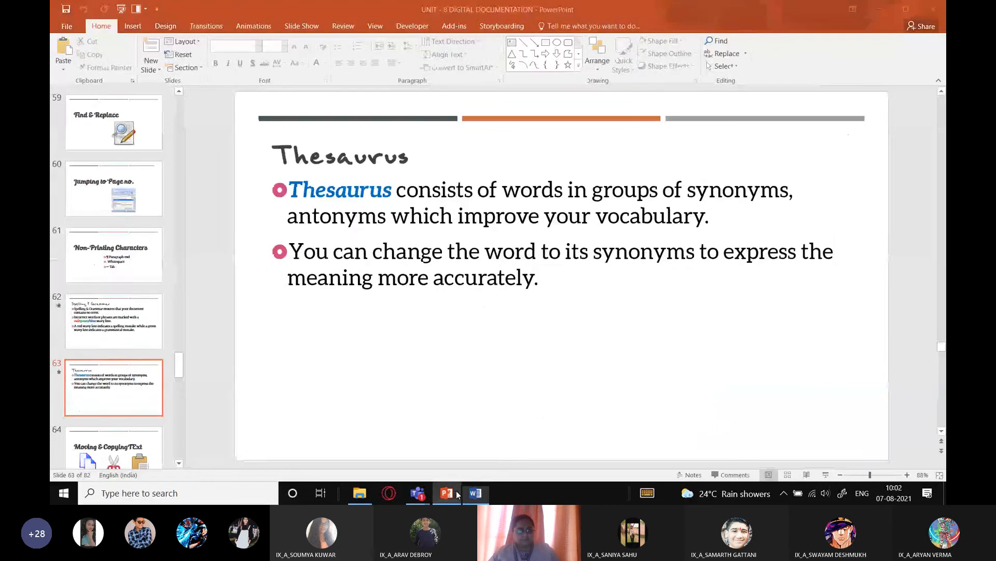
pyautogui.press('Down')
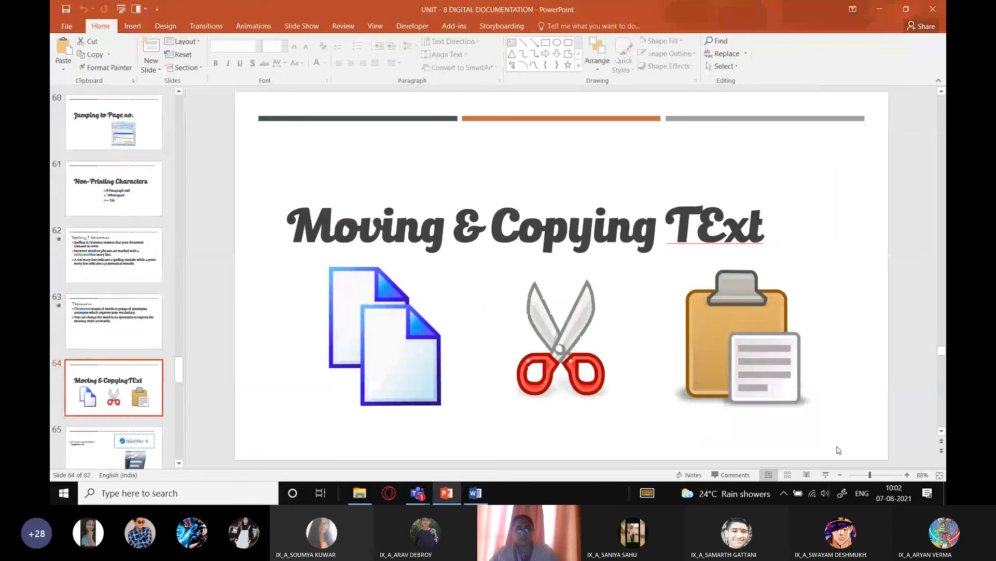
pyautogui.click(824, 475)
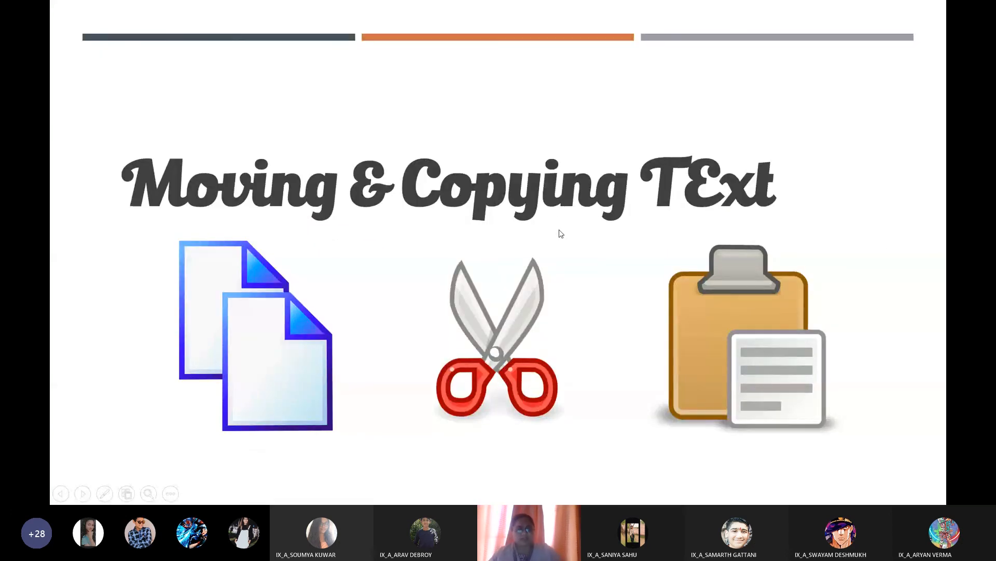
pyautogui.press('Escape')
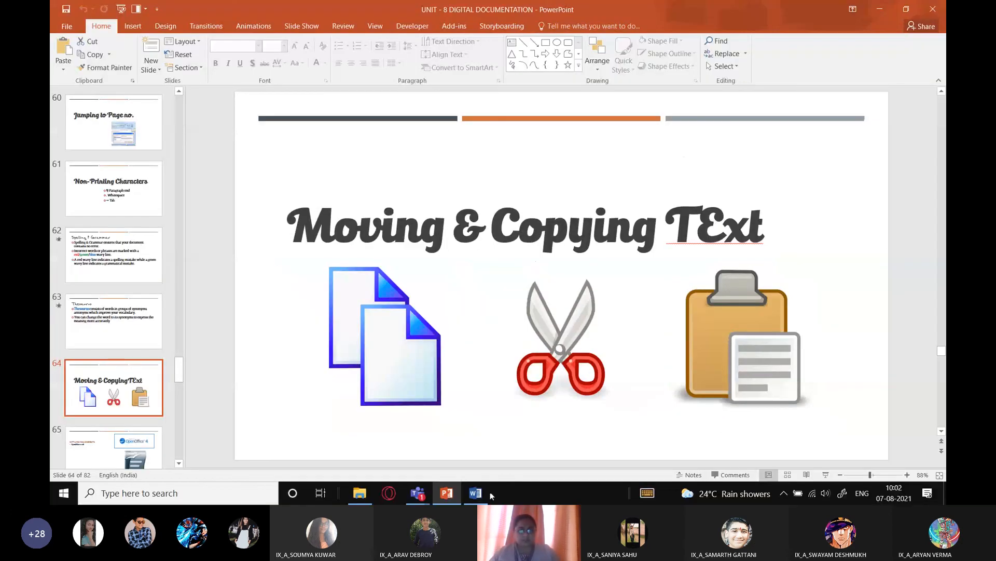
# - Switch to the Word document "The Last Lesson", close the Thesaurus and bring up the clipboard commands
pyautogui.click(474, 494)
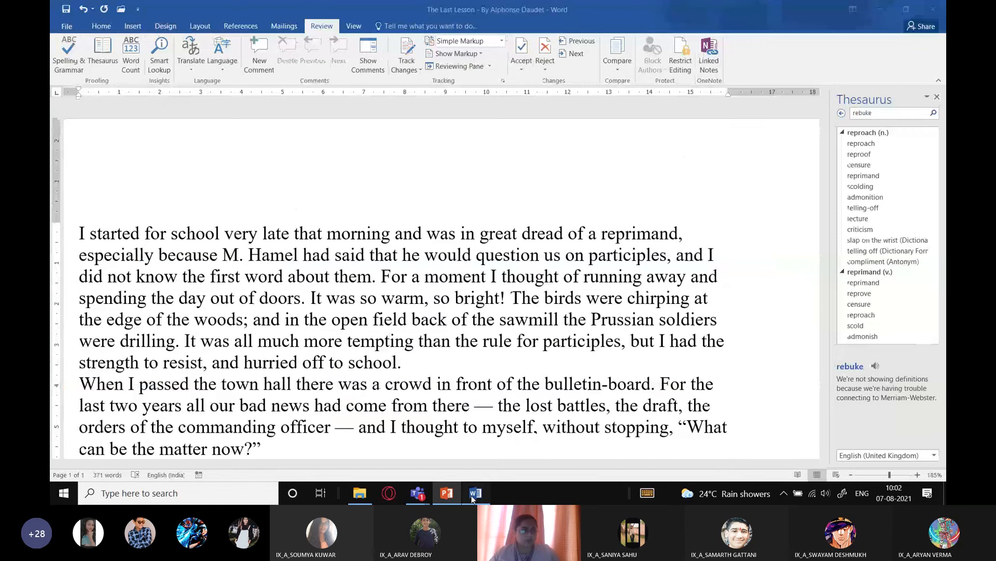
pyautogui.click(937, 98)
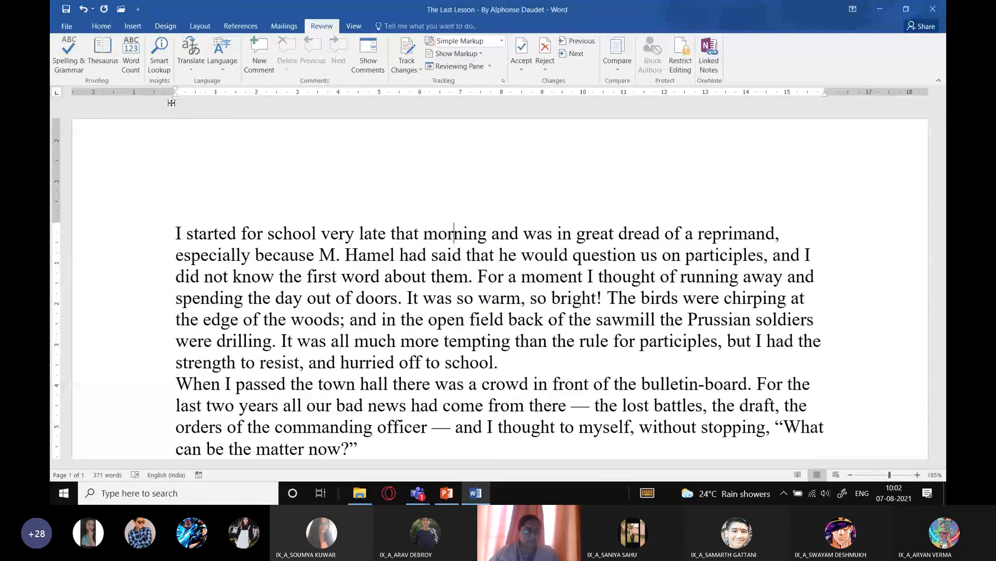
pyautogui.click(102, 26)
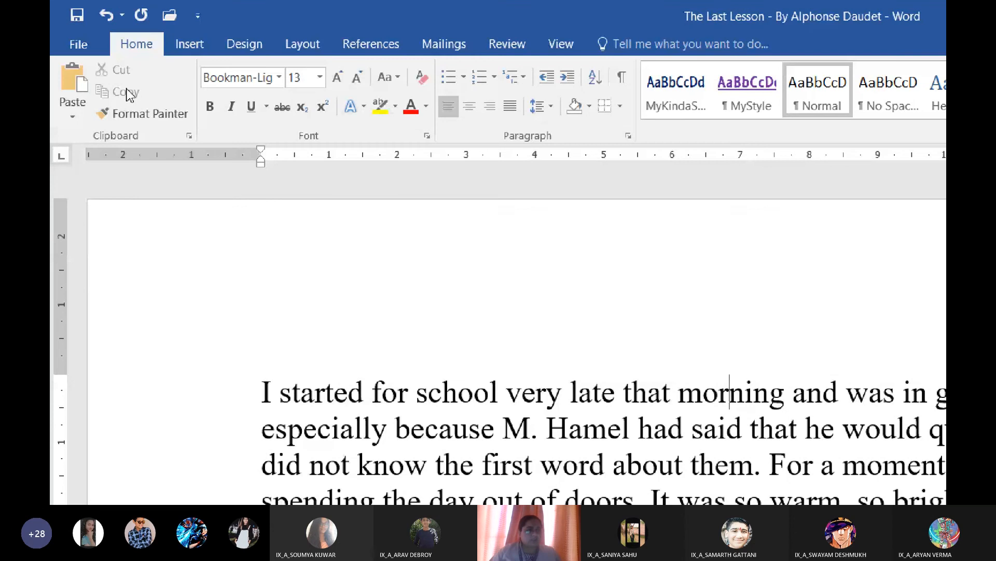
# - Open the Word Help article on using the Format Painter, read through its instructions and close it
pyautogui.click(141, 114)
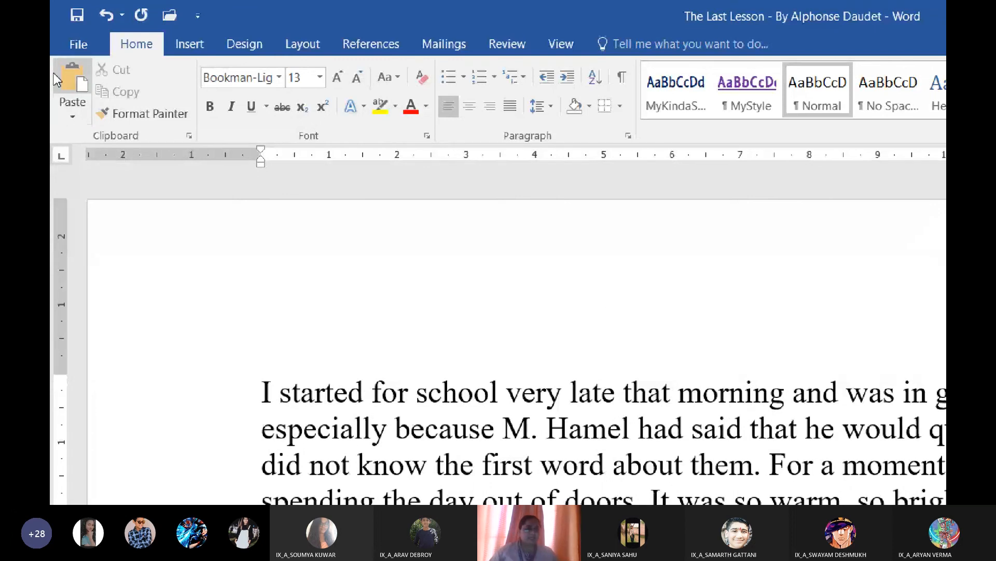
pyautogui.click(150, 115)
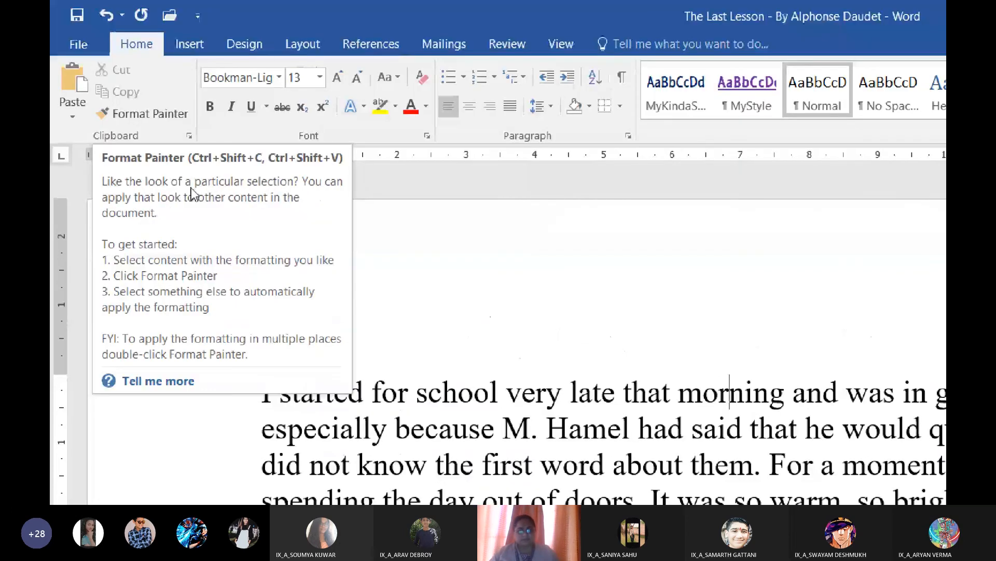
pyautogui.click(157, 381)
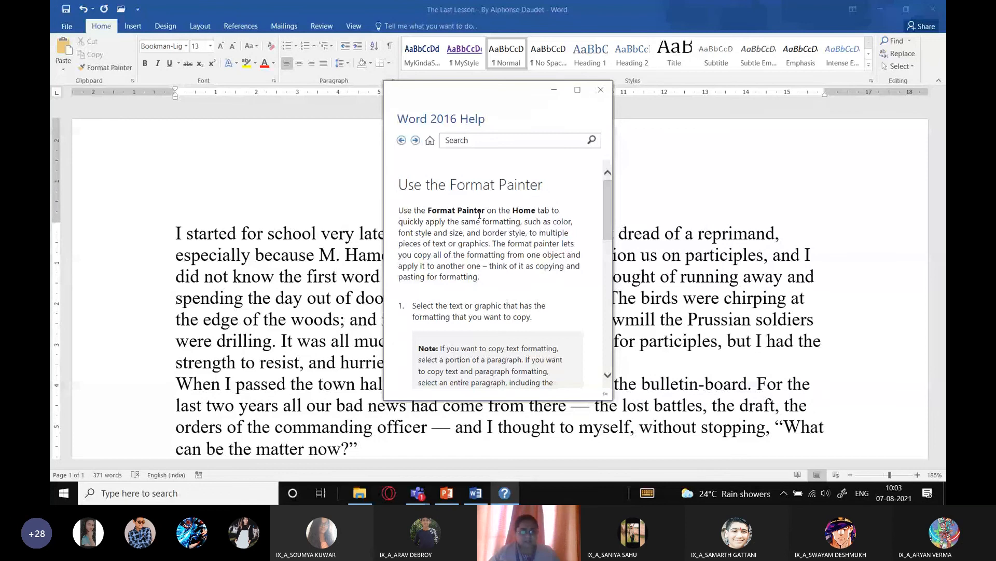
pyautogui.scroll(-3, 477, 220)
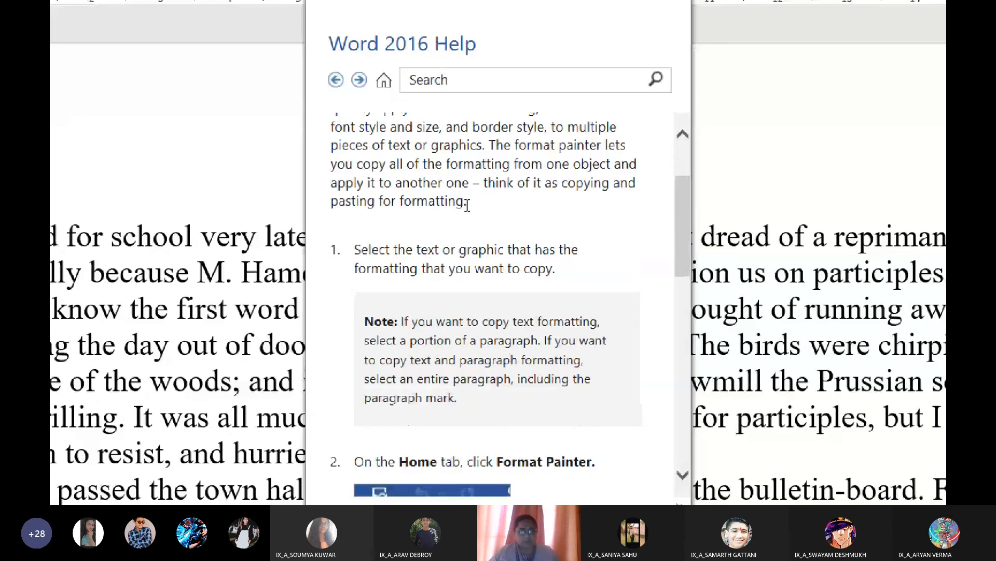
pyautogui.scroll(-2, 467, 205)
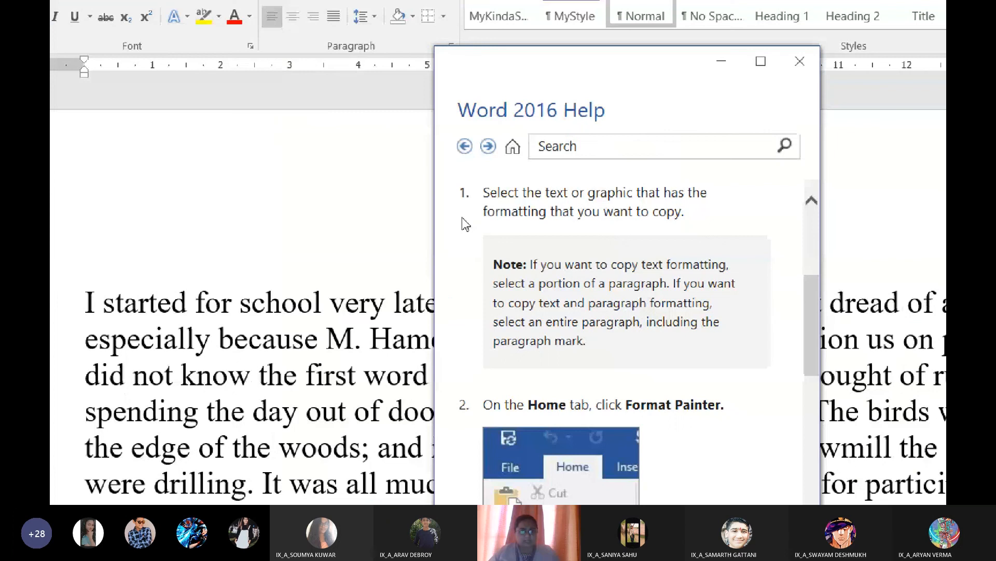
pyautogui.scroll(-5, 462, 217)
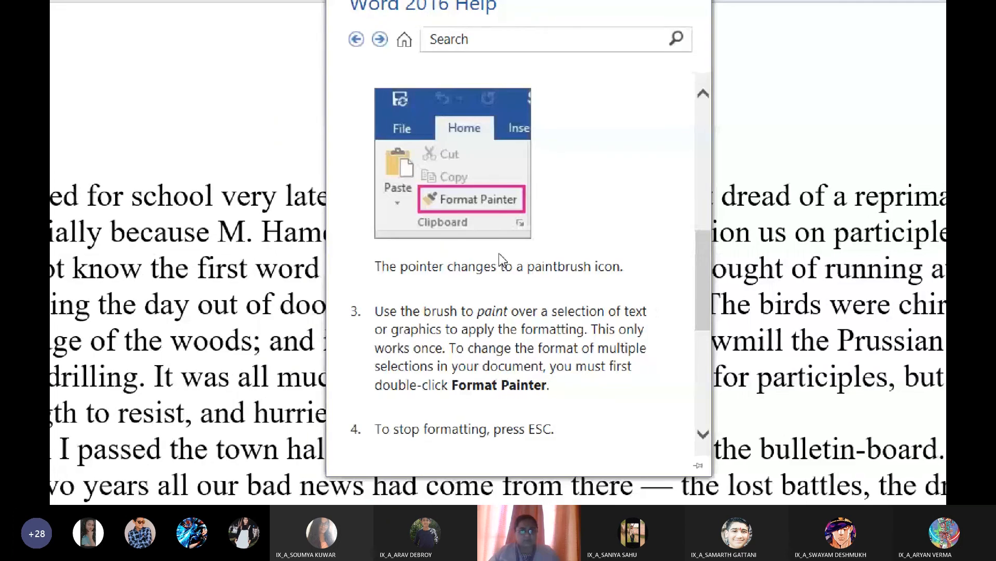
pyautogui.scroll(-3, 502, 257)
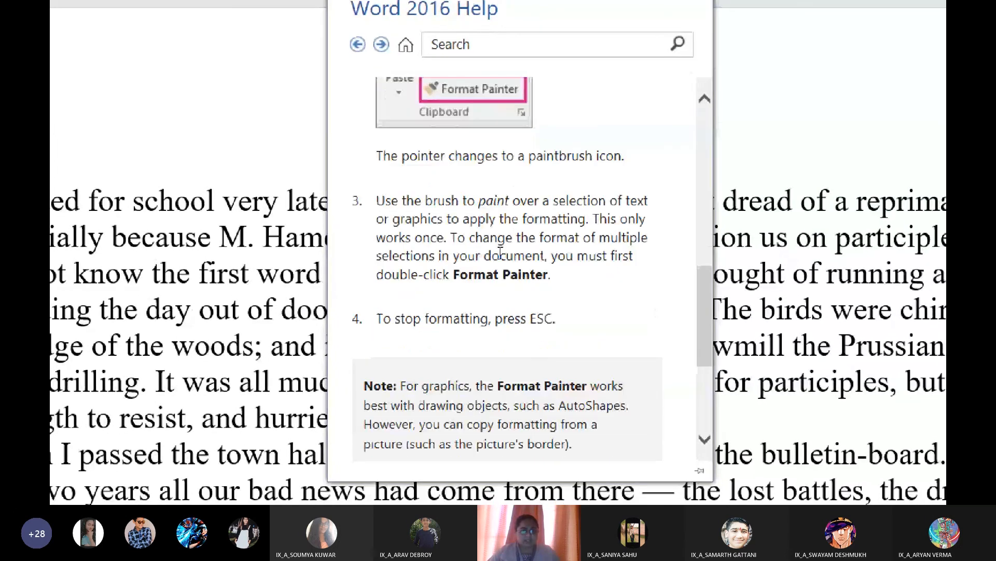
pyautogui.scroll(-2, 500, 252)
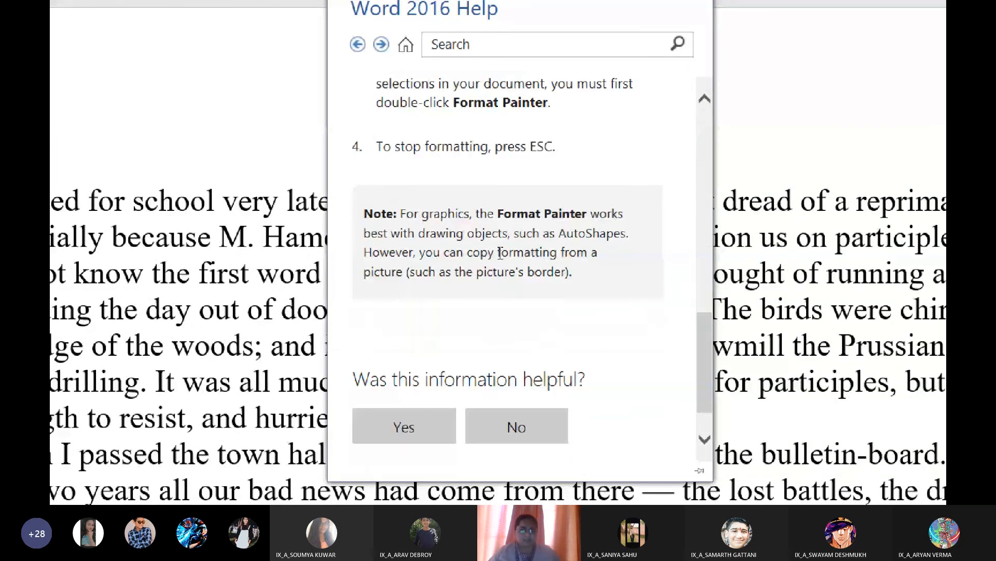
pyautogui.scroll(7, 500, 253)
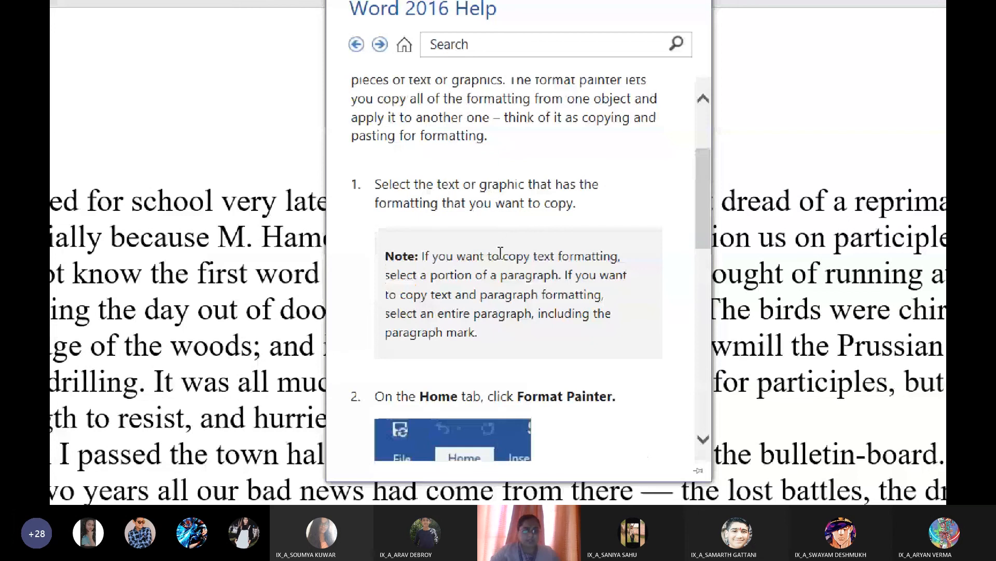
pyautogui.scroll(3, 499, 252)
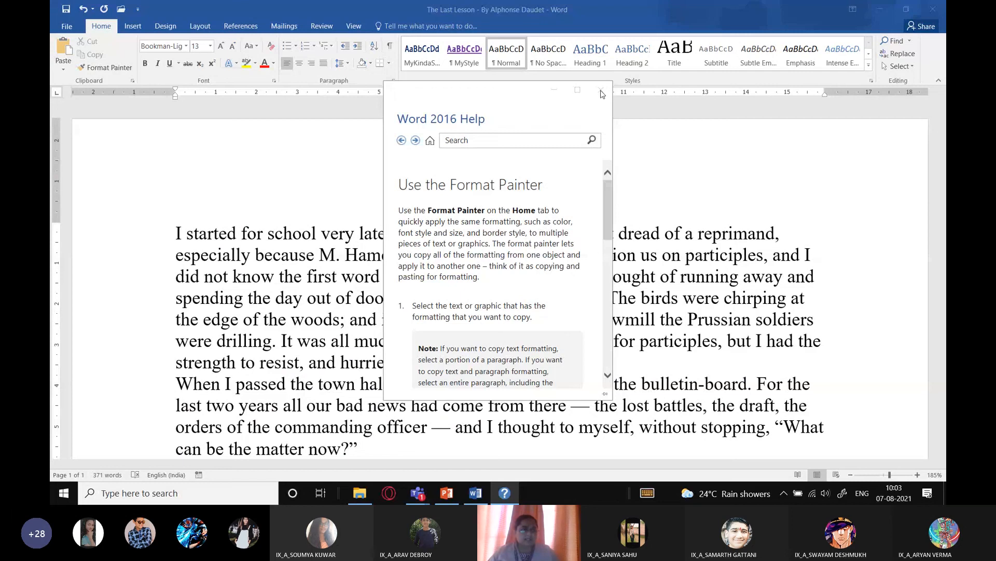
pyautogui.click(601, 92)
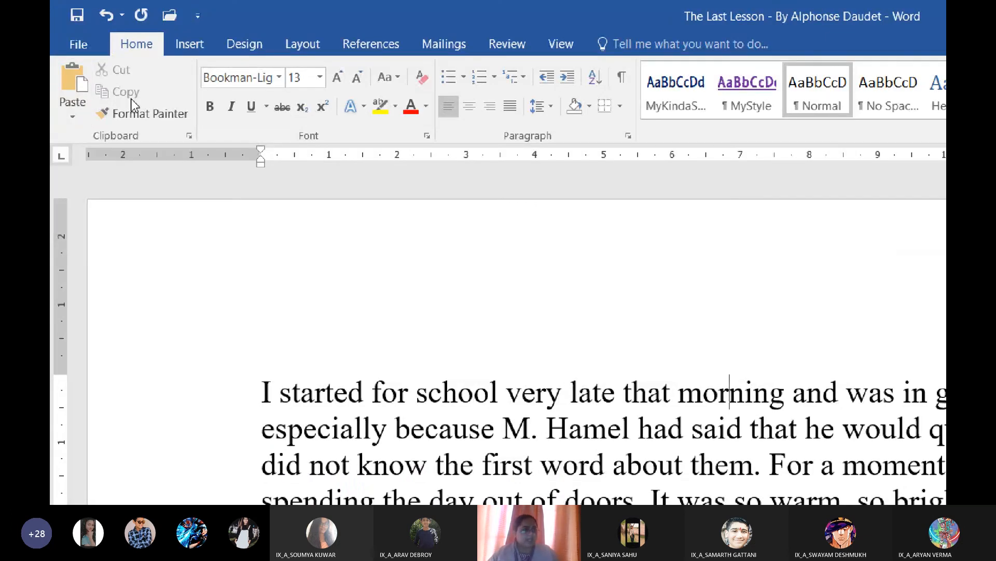
# - Place the cursor after "started", examine the Unformatted Text and Unformatted Unicode Text options in Paste Special, and close it without pasting
pyautogui.moveTo(262, 392); pyautogui.dragTo(565, 393)
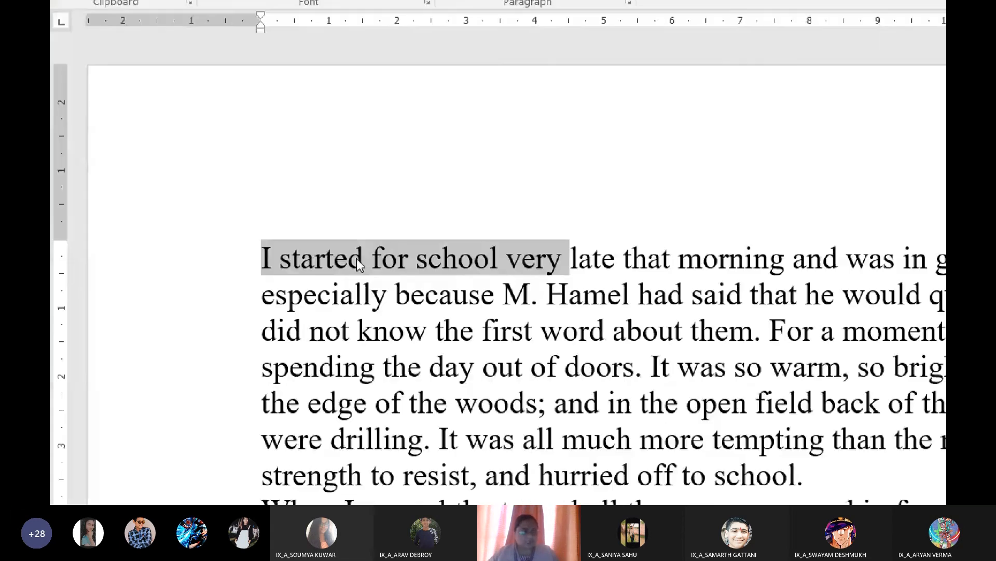
pyautogui.click(364, 392)
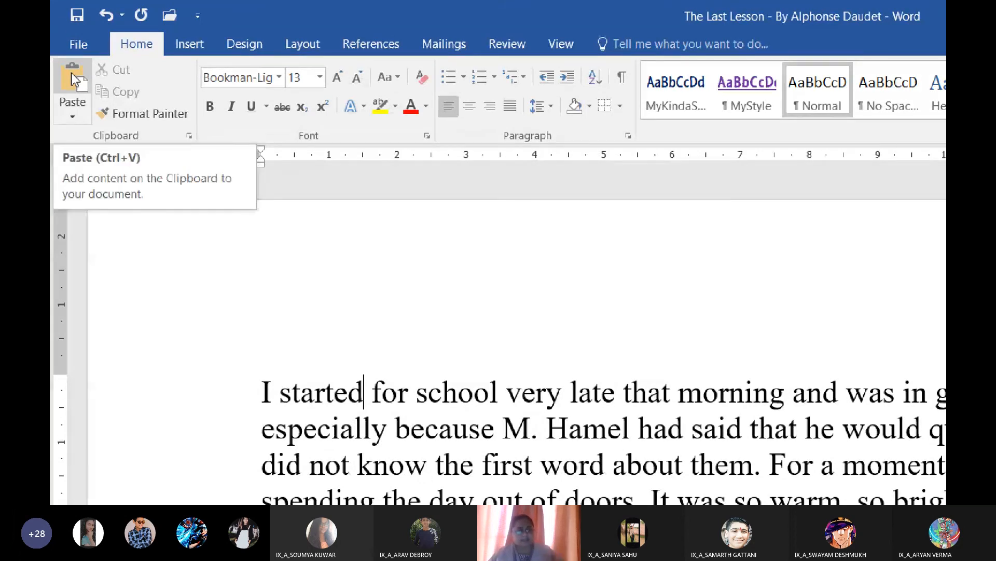
pyautogui.click(73, 119)
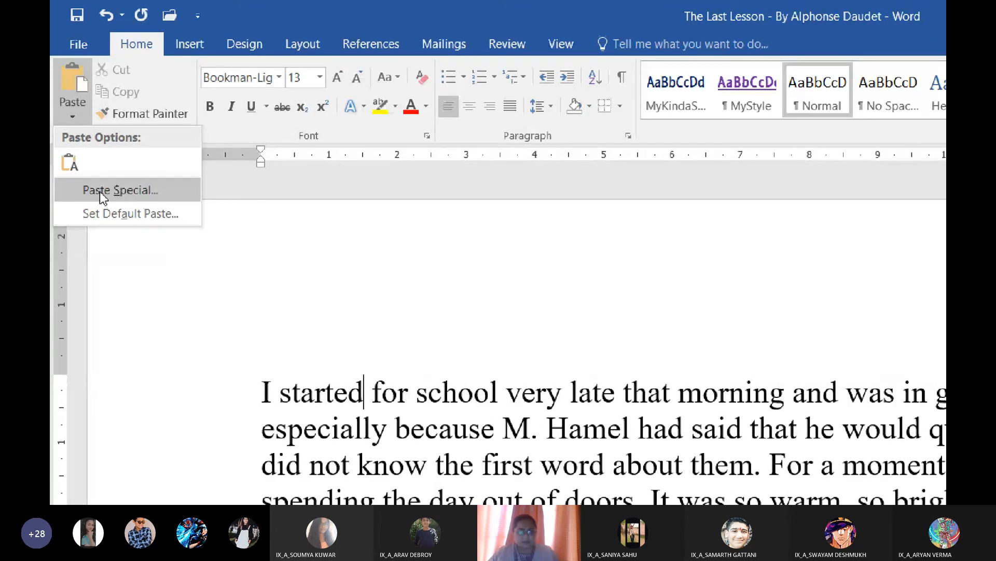
pyautogui.click(151, 190)
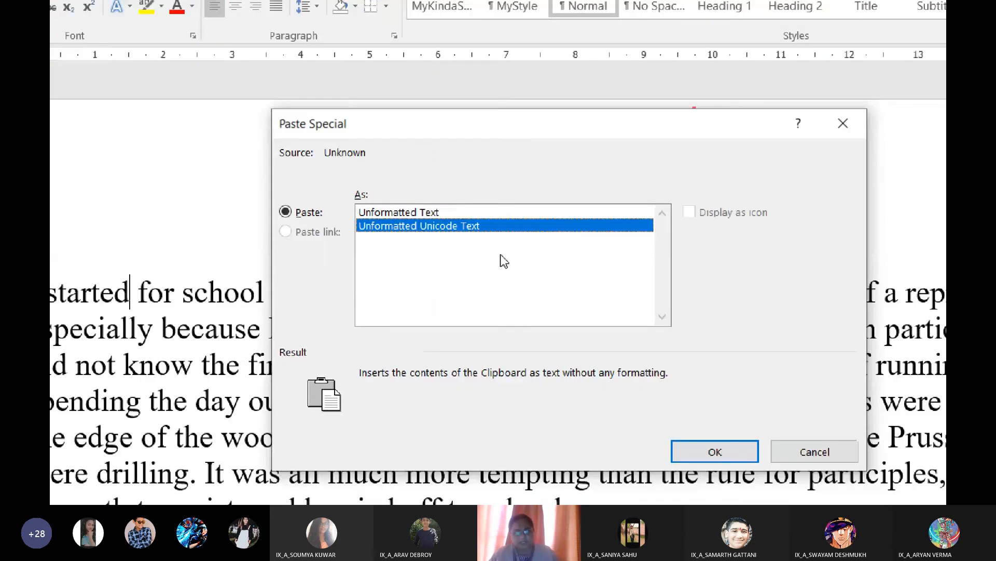
pyautogui.click(530, 269)
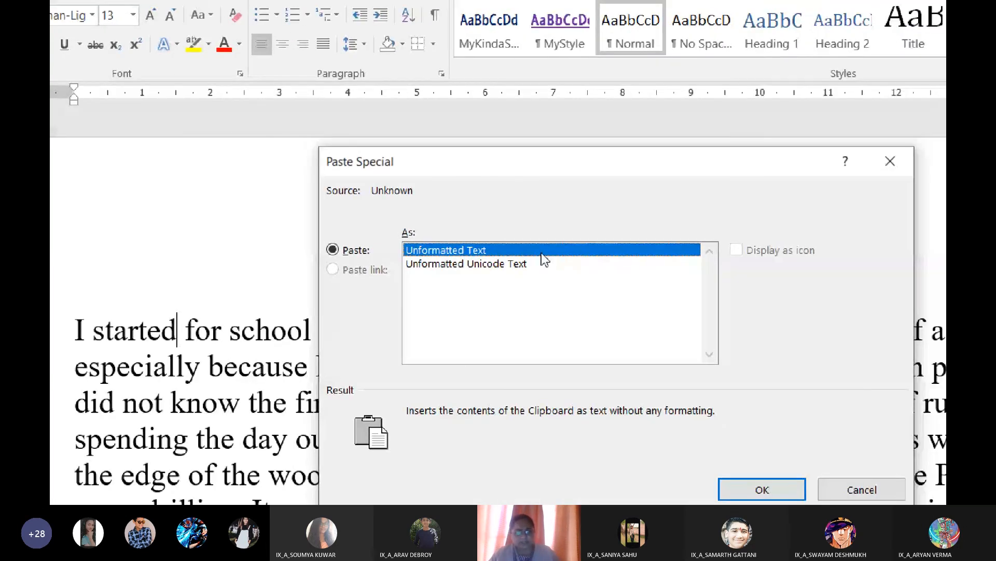
pyautogui.click(512, 264)
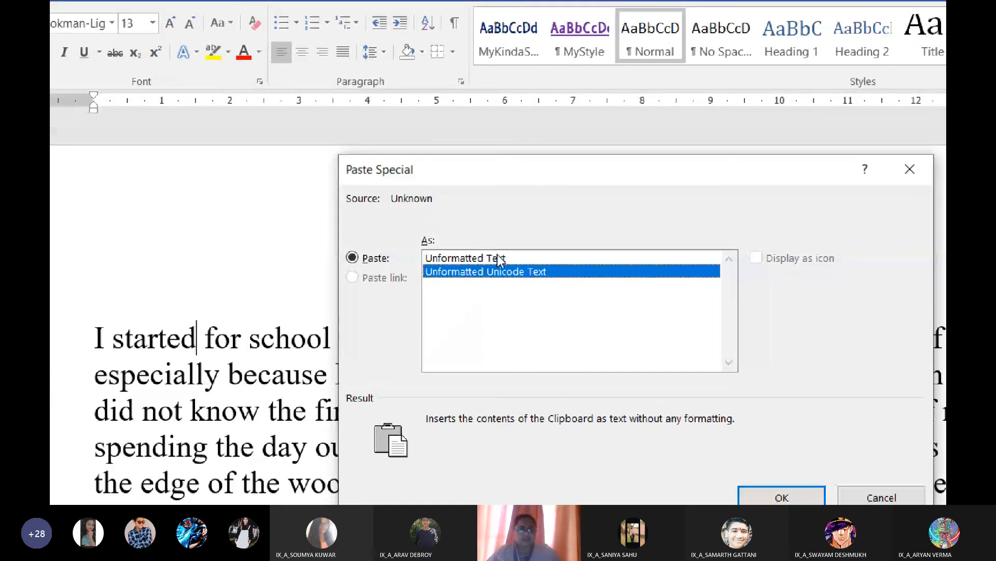
pyautogui.click(454, 243)
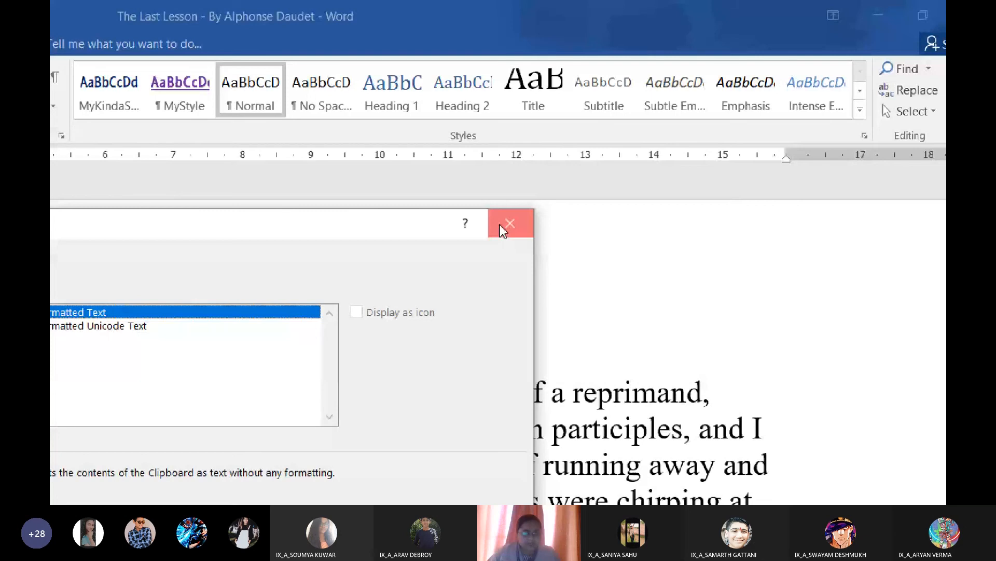
pyautogui.click(715, 165)
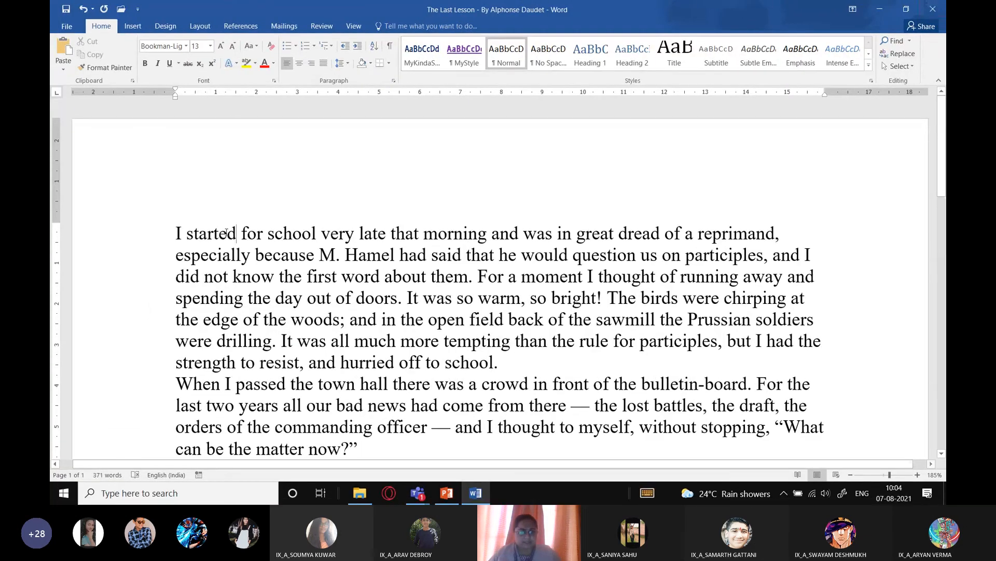
# - Select the opening sentence of the first paragraph, ending at "about them.", and color its text red
pyautogui.scroll(-1, 171, 185)
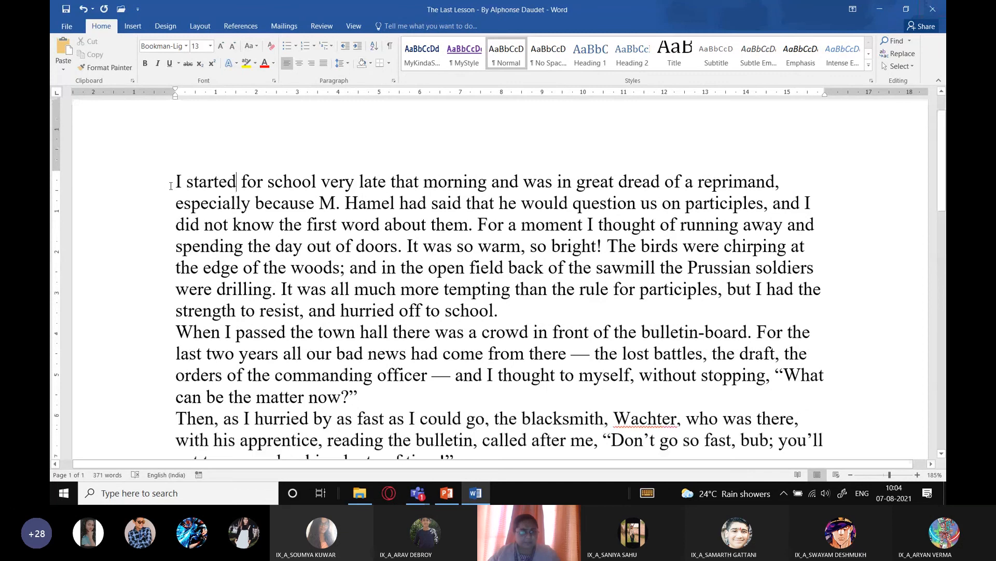
pyautogui.moveTo(170, 185); pyautogui.dragTo(474, 224)
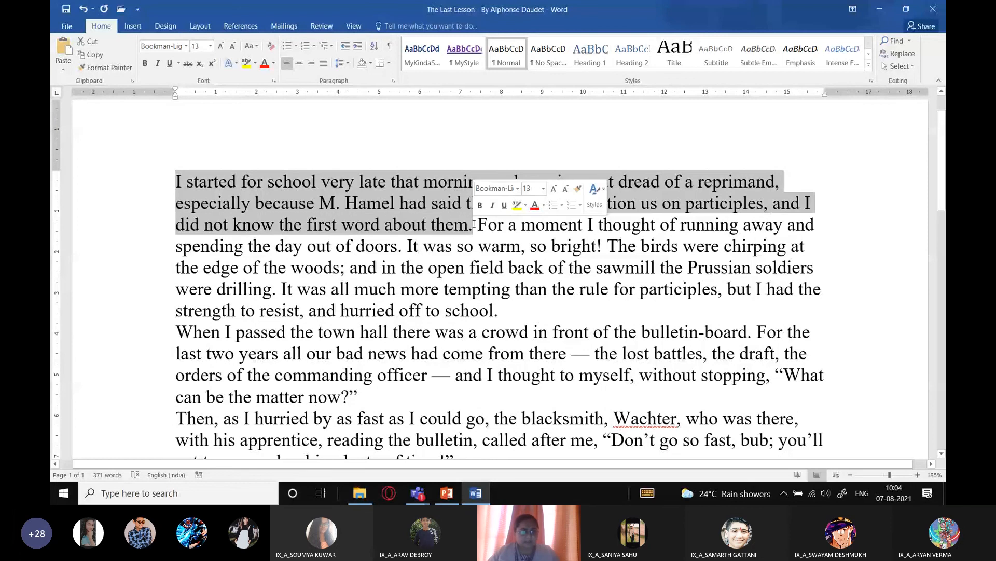
pyautogui.click(177, 184)
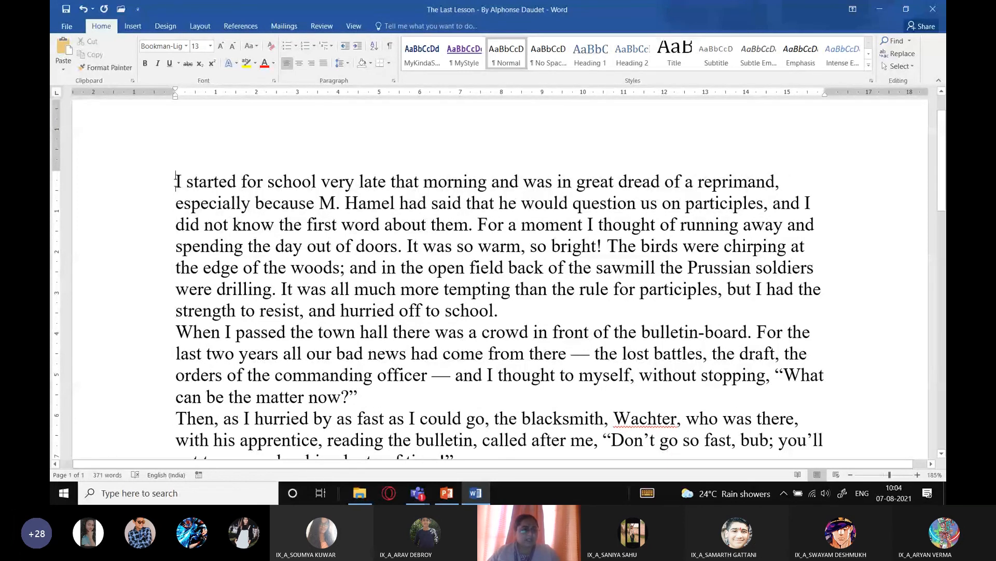
pyautogui.keyDown('ctrl'); pyautogui.click(176, 183); pyautogui.keyUp('ctrl')
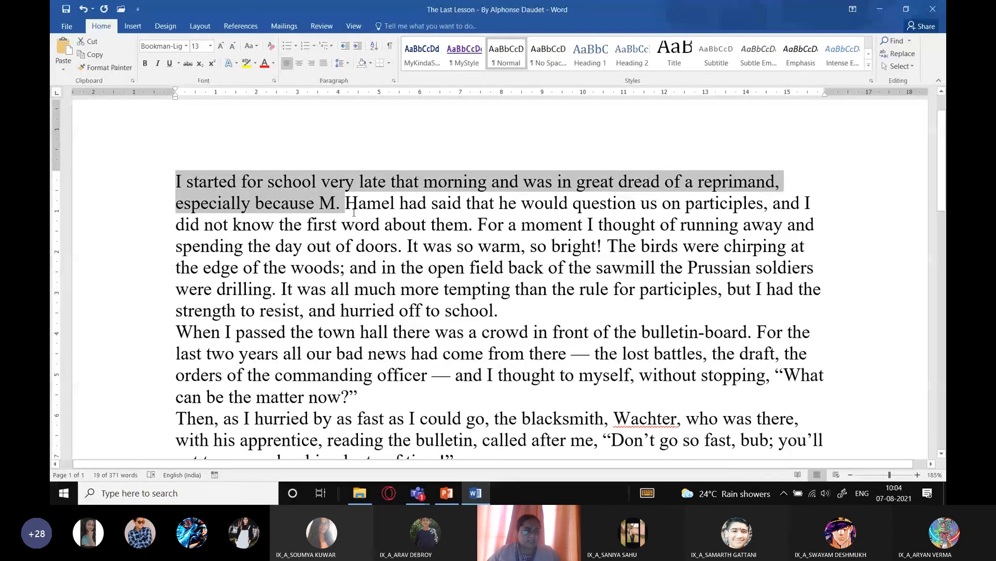
pyautogui.keyDown('shift'); pyautogui.click(354, 211); pyautogui.keyUp('shift')
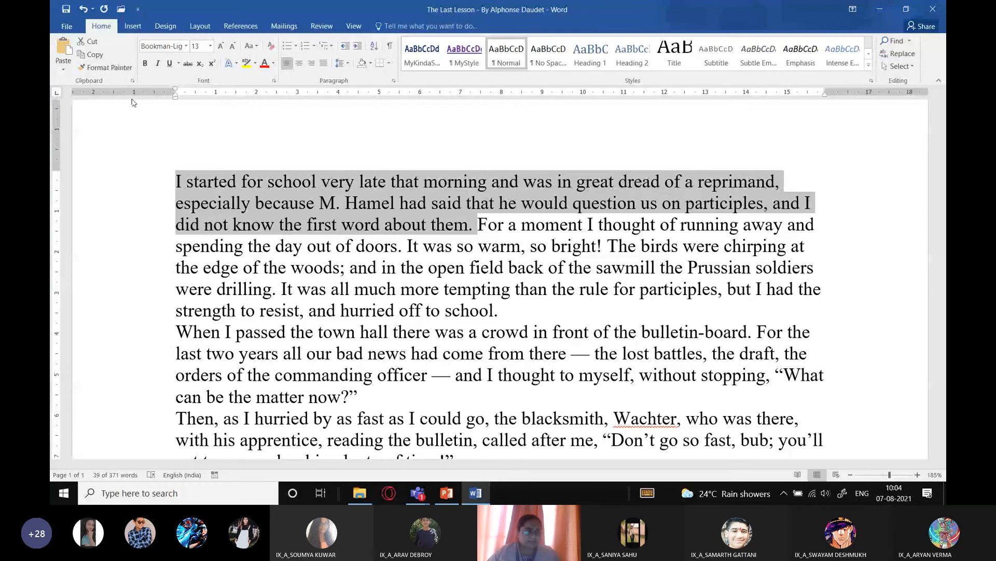
pyautogui.click(265, 64)
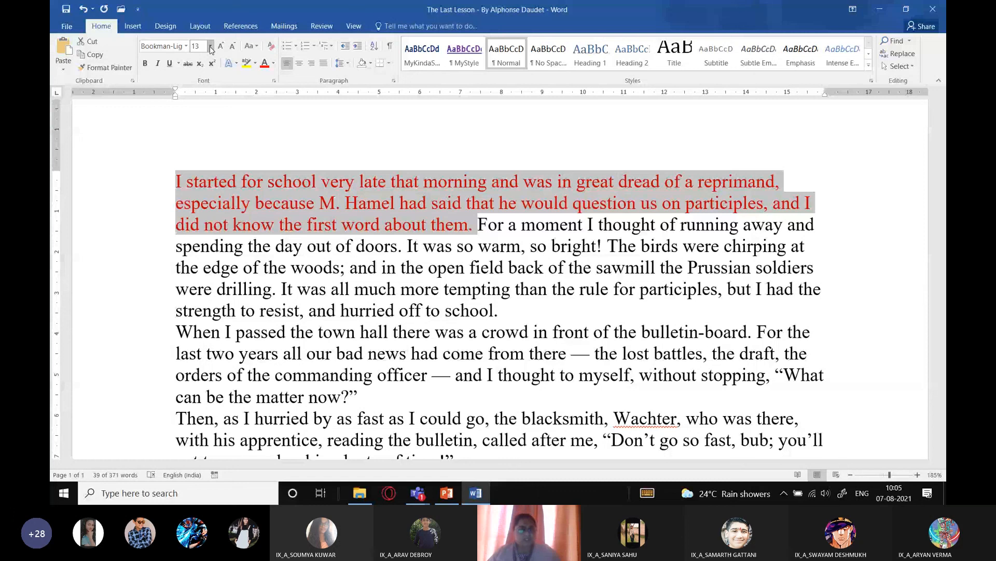
# - Look through the available font sizes and fonts without applying any, and undo the red font color
pyautogui.click(210, 47)
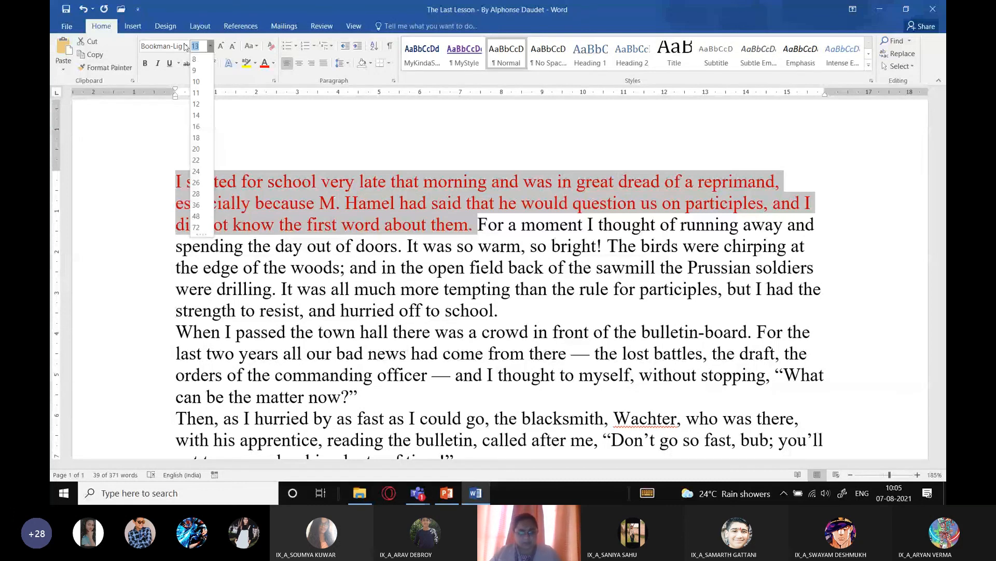
pyautogui.click(186, 47)
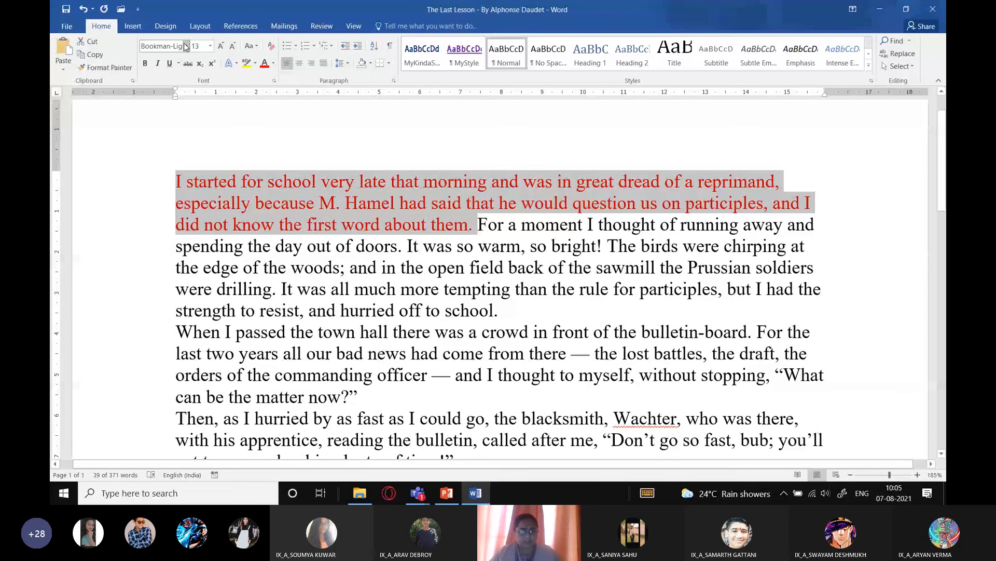
pyautogui.click(186, 47)
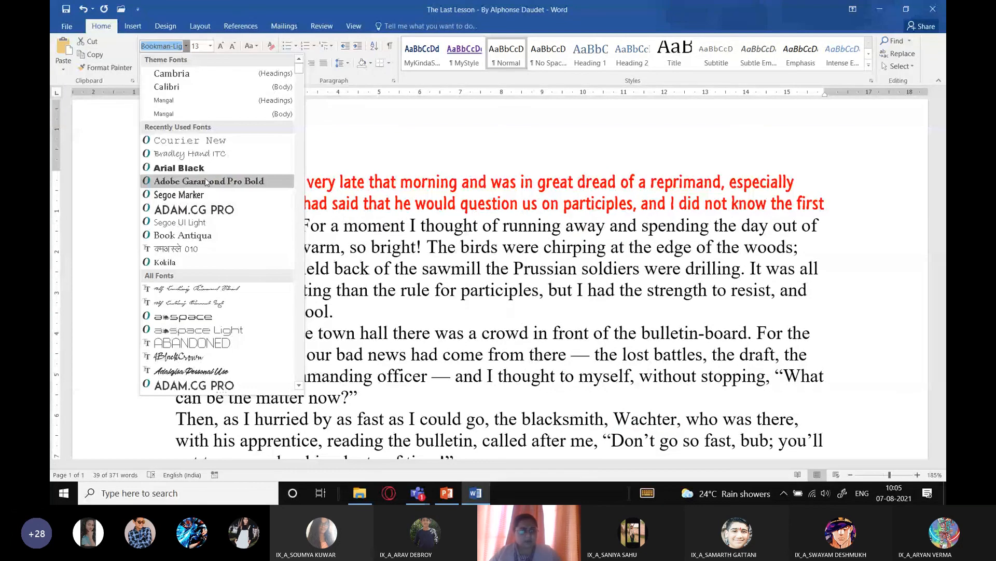
pyautogui.click(314, 203)
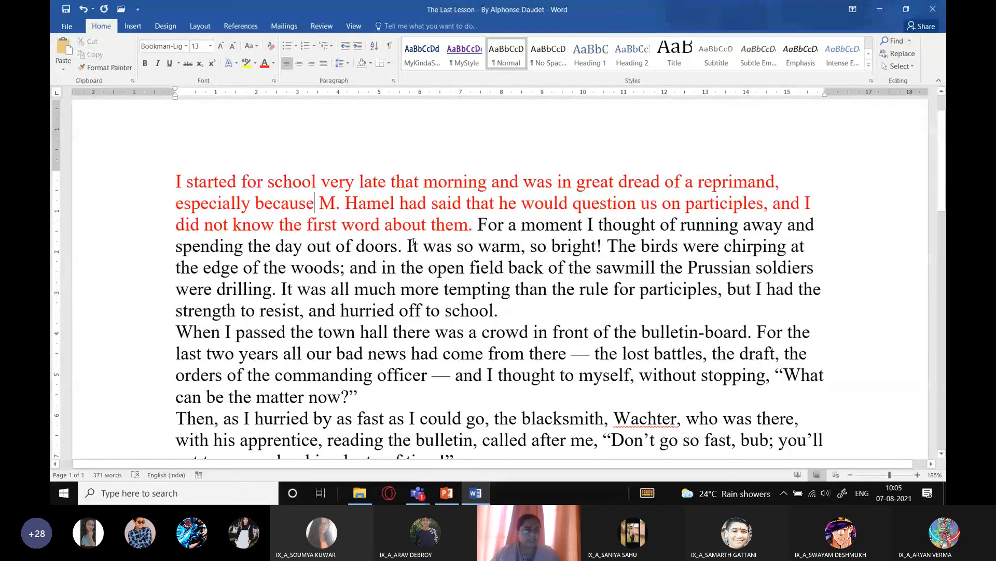
pyautogui.hotkey('ctrl', 'z')
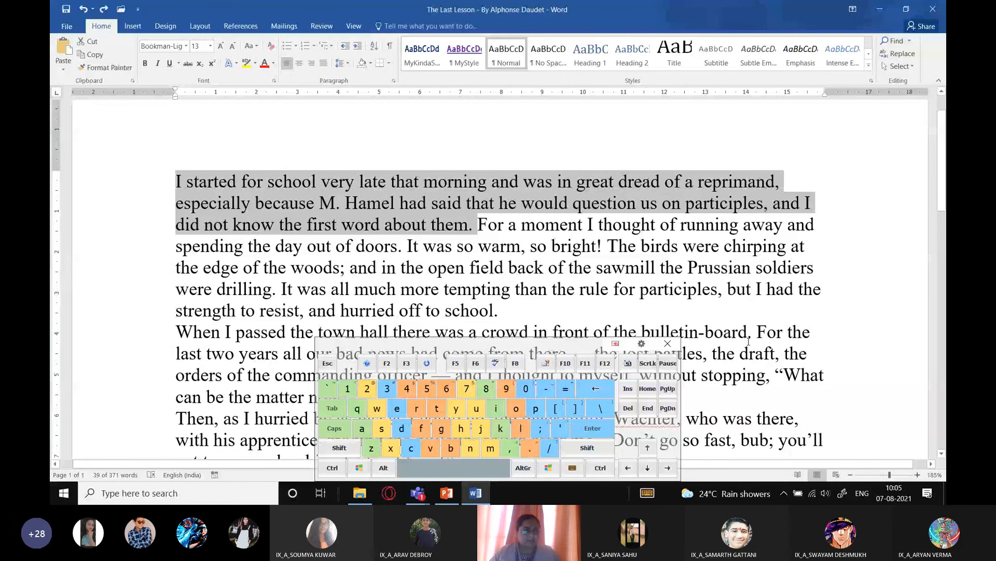
# - Preview several font colors on the selected opening sentence using keyboard access, and set its font color to blue
pyautogui.press('alt')
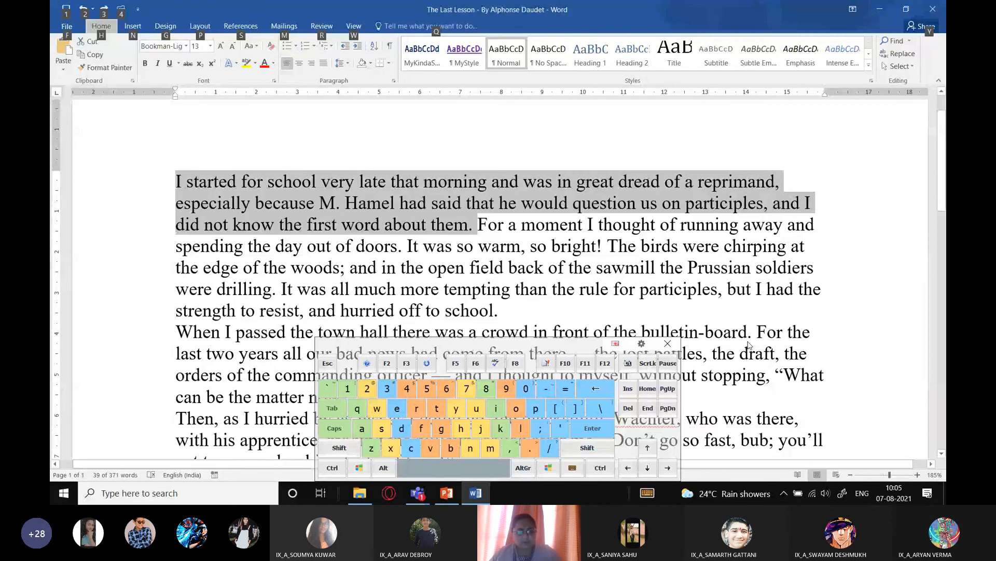
pyautogui.press('h')
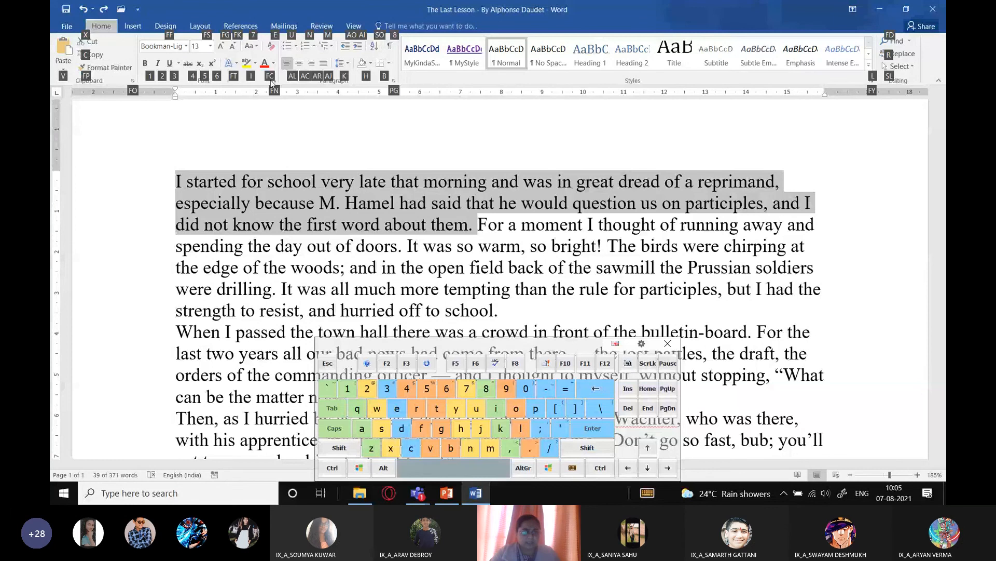
pyautogui.press('f')
pyautogui.press('c')
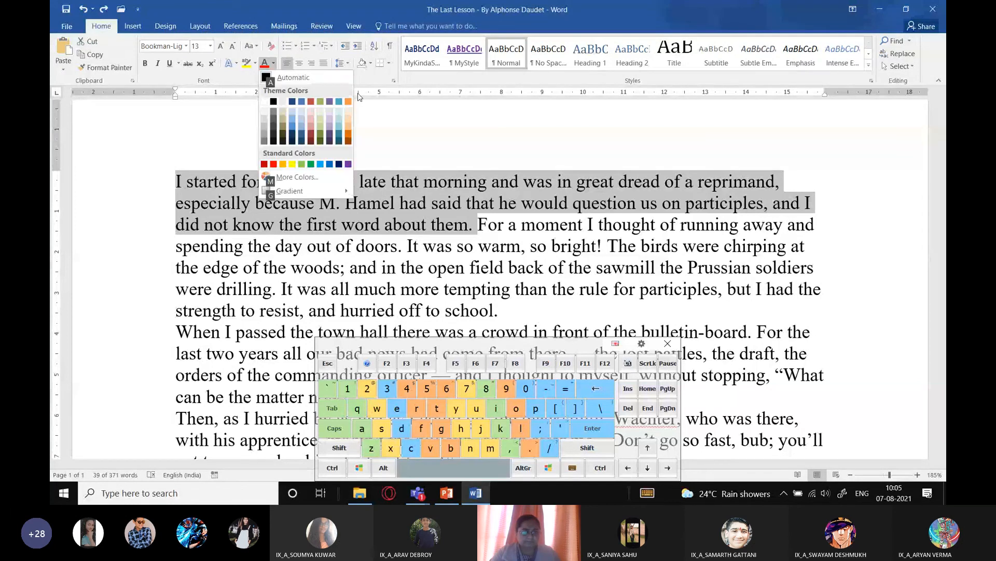
pyautogui.press('Down')
pyautogui.press('Down')
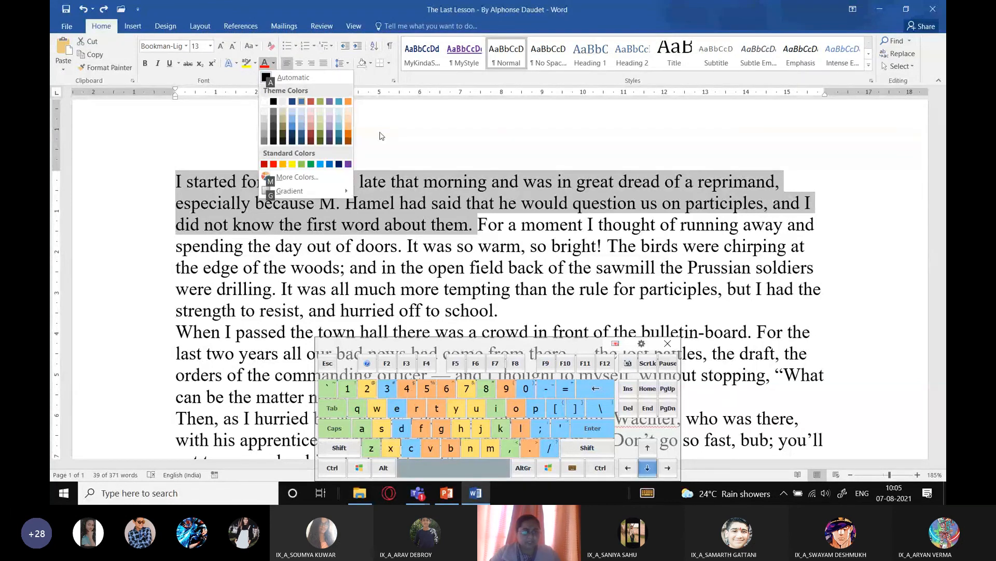
pyautogui.press('Down')
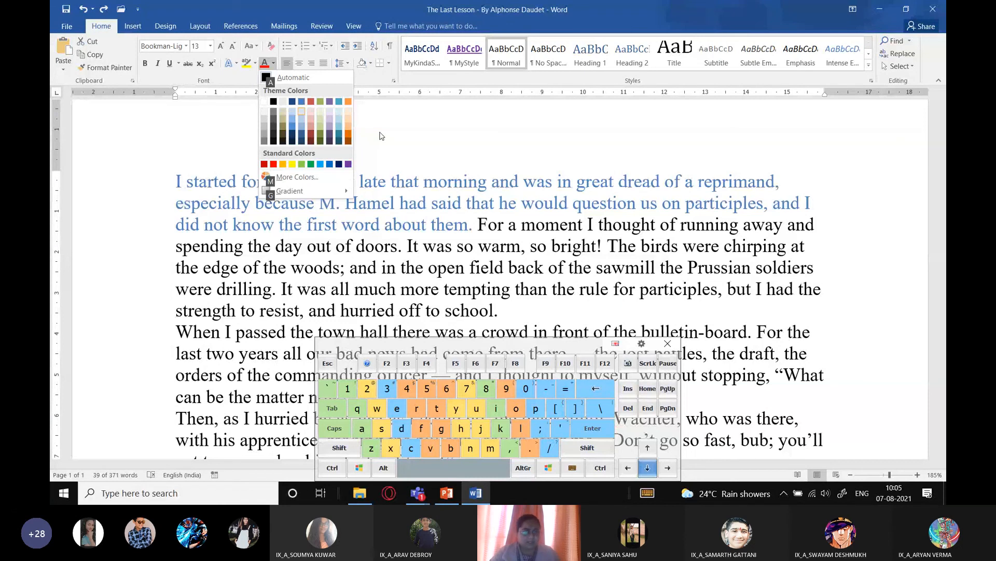
pyautogui.press('Down')
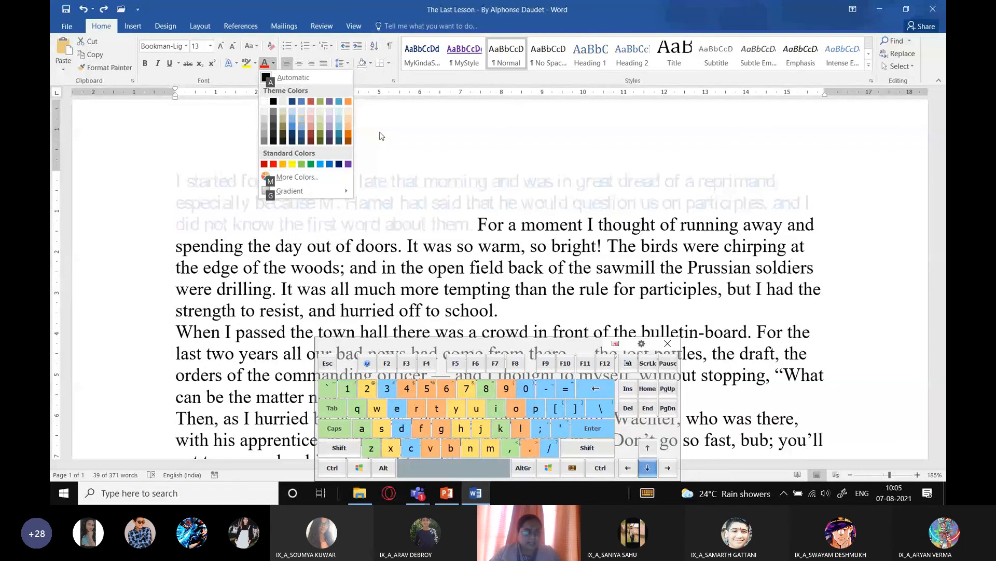
pyautogui.press('Down')
pyautogui.press('Down')
pyautogui.press('Right')
pyautogui.press('Right')
pyautogui.press('Right')
pyautogui.press('Right')
pyautogui.press('Right')
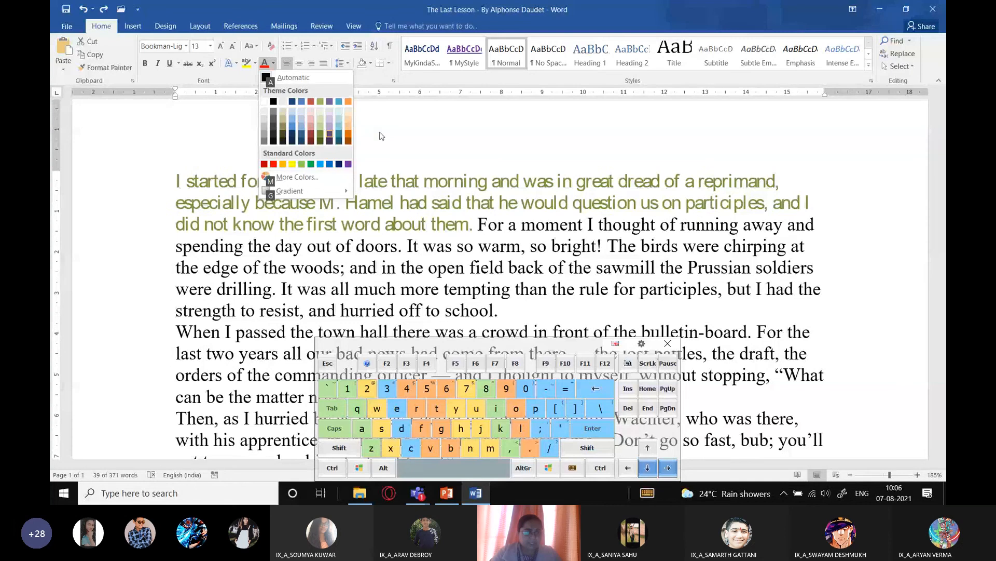
pyautogui.press('Down')
pyautogui.press('Down')
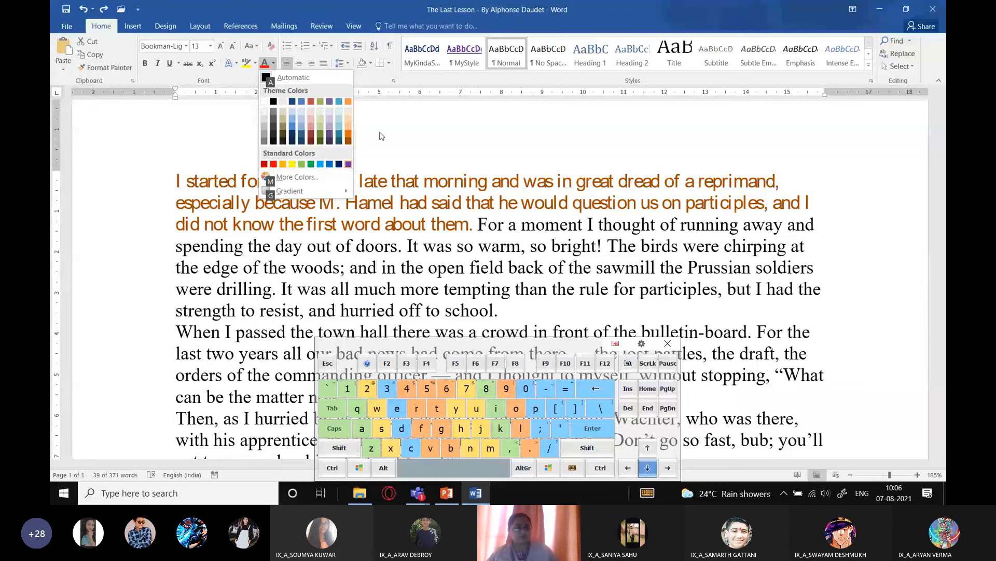
pyautogui.press('Escape')
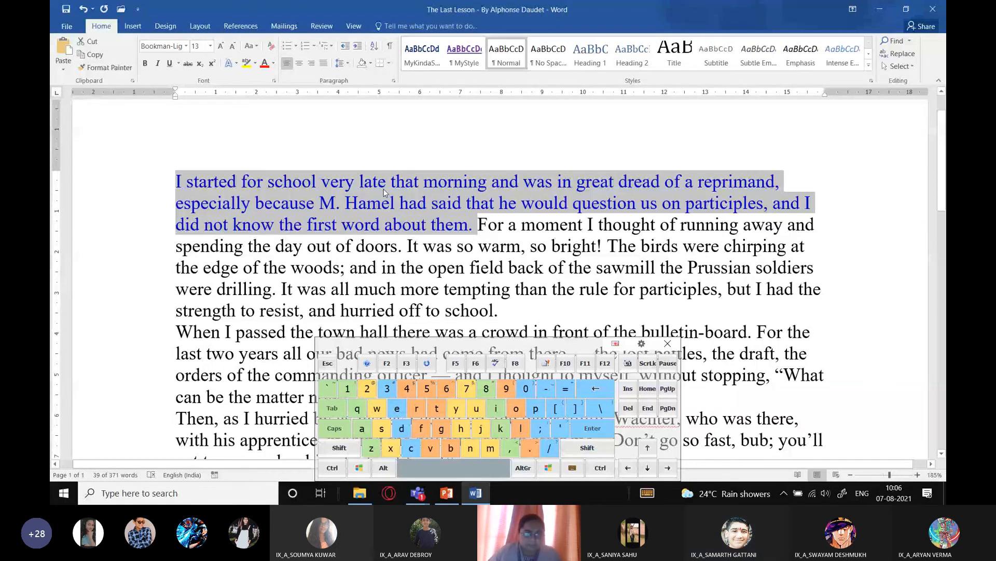
# - Deselect the sentence, show the keyboard access hints for the commands and dismiss them
pyautogui.click(458, 223)
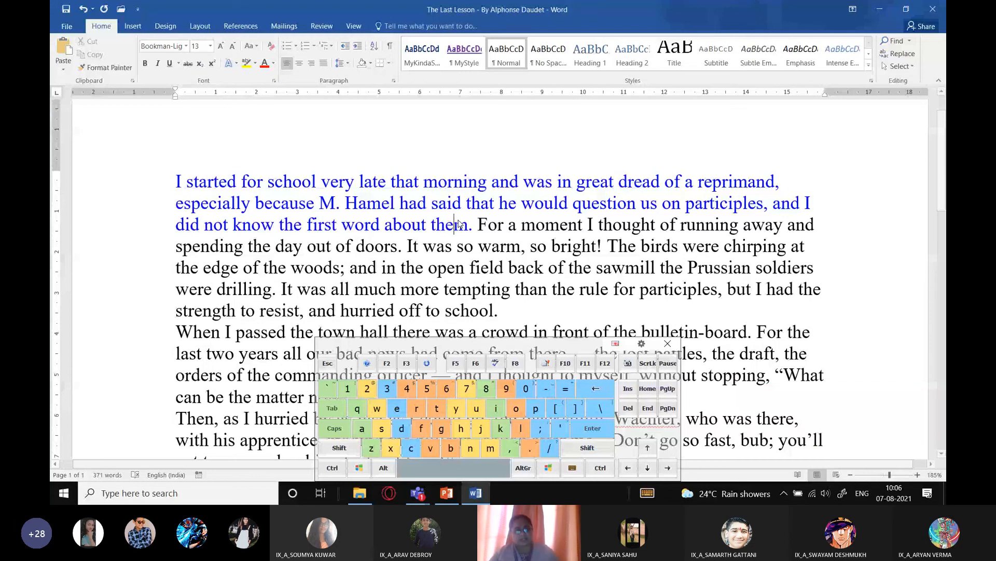
pyautogui.press('alt')
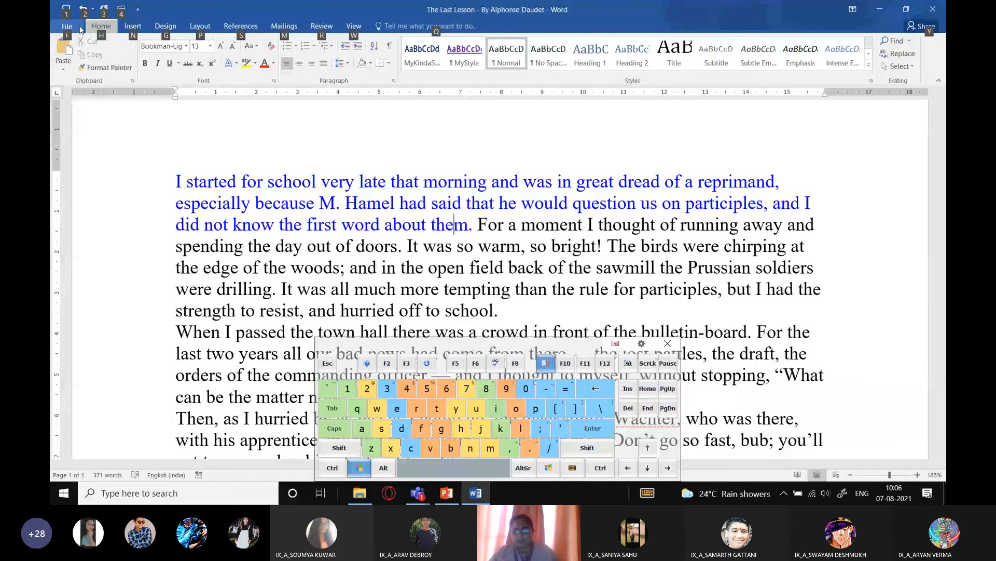
pyautogui.click(366, 184)
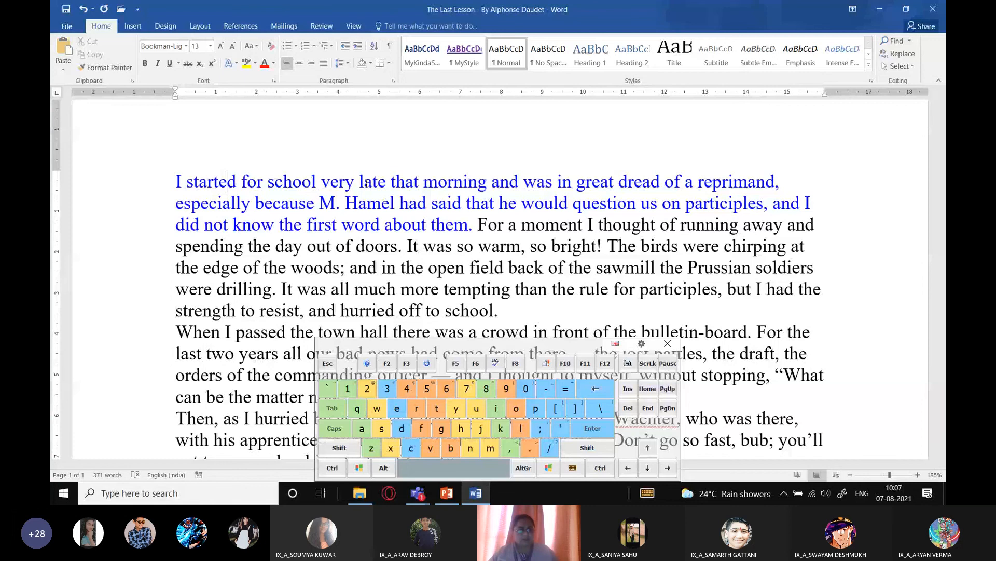
# - Select the blue opening sentence again and apply the Segoe Marker font to it using keyboard access
pyautogui.moveTo(176, 181); pyautogui.dragTo(465, 228)
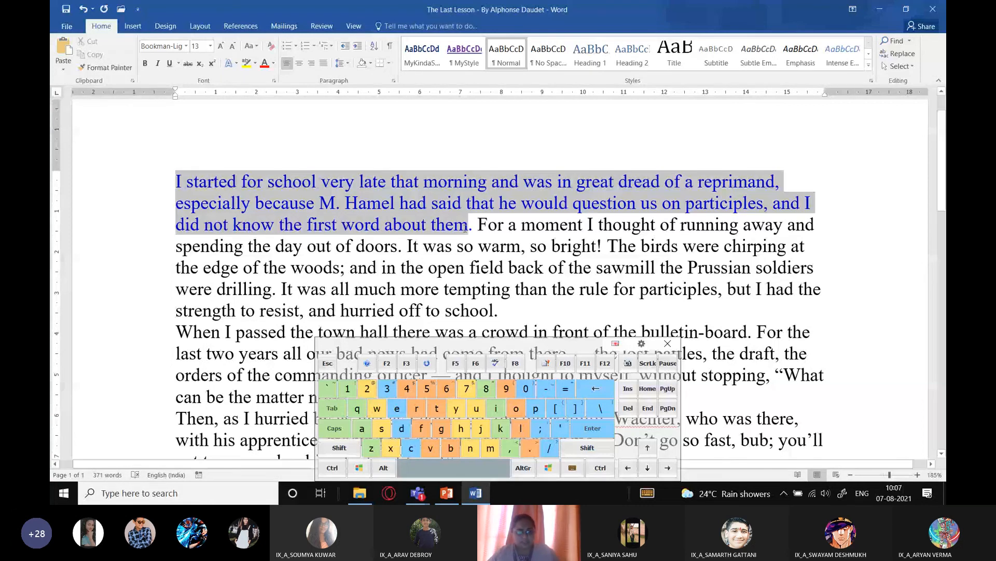
pyautogui.moveTo(465, 228); pyautogui.dragTo(472, 228)
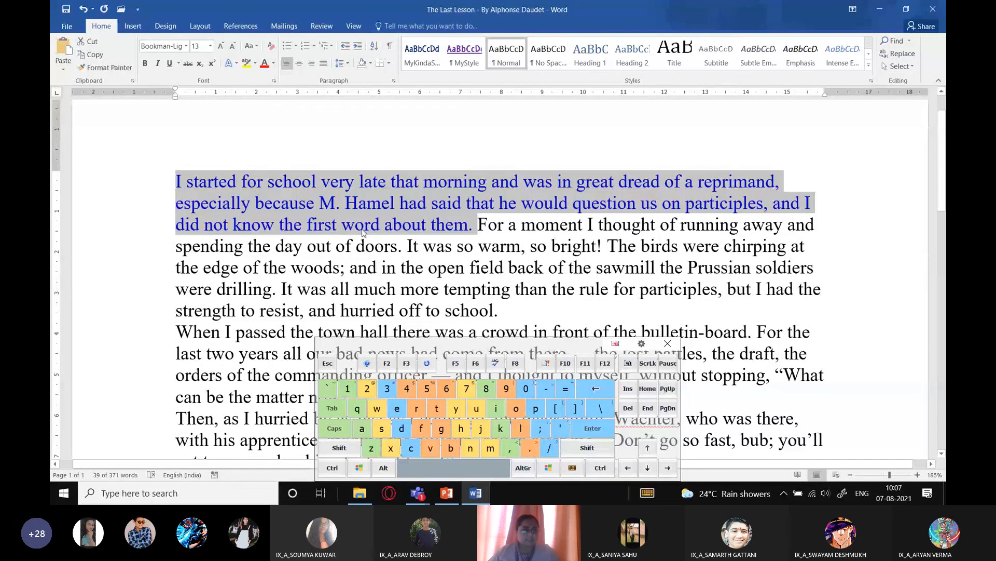
pyautogui.press('alt')
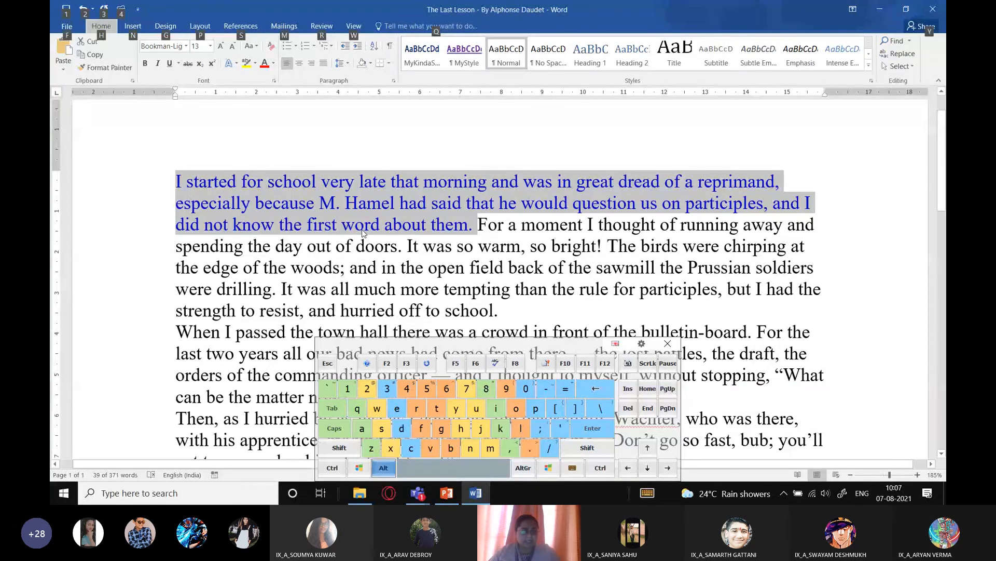
pyautogui.press('h')
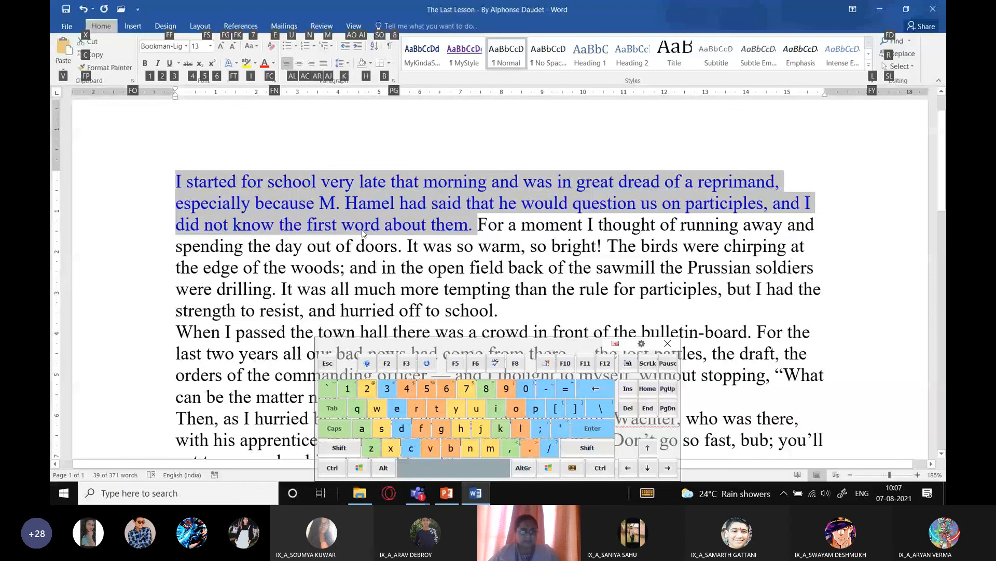
pyautogui.press('f')
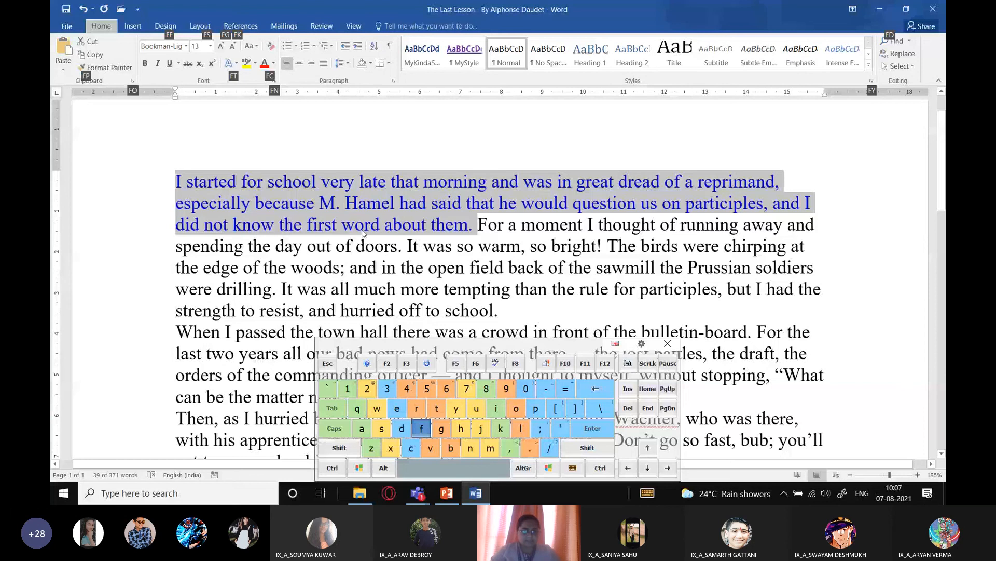
pyautogui.press('f')
pyautogui.press('Down')
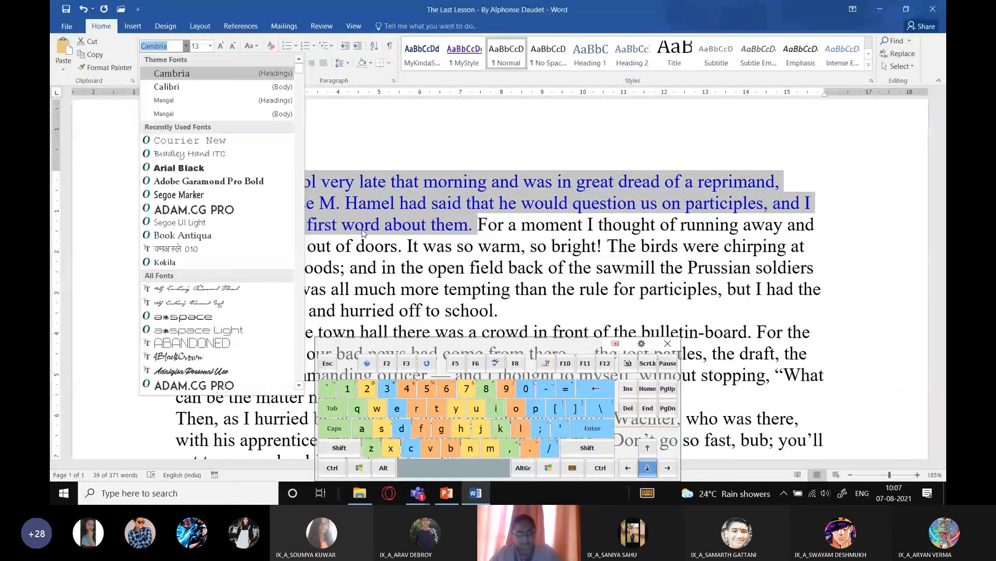
pyautogui.press('Down')
pyautogui.press('Down')
pyautogui.press('Down')
pyautogui.press('Down')
pyautogui.press('Down')
pyautogui.press('Down')
pyautogui.press('Down')
pyautogui.press('Down')
pyautogui.press('Return')
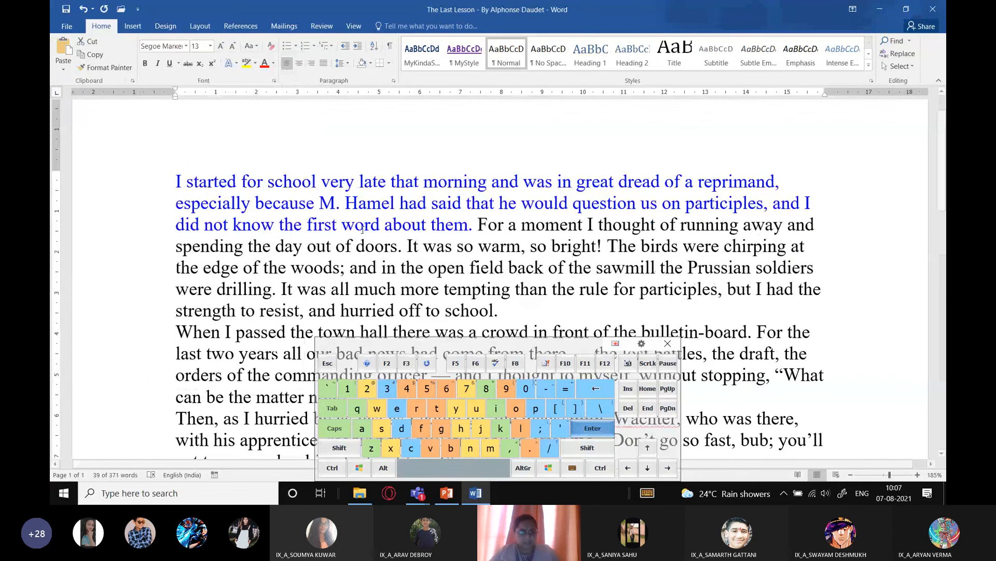
# - Create a blank document and use Paste Special to paste the copied opening sentence as Picture (Enhanced Metafile)
pyautogui.hotkey('ctrl', 'n')
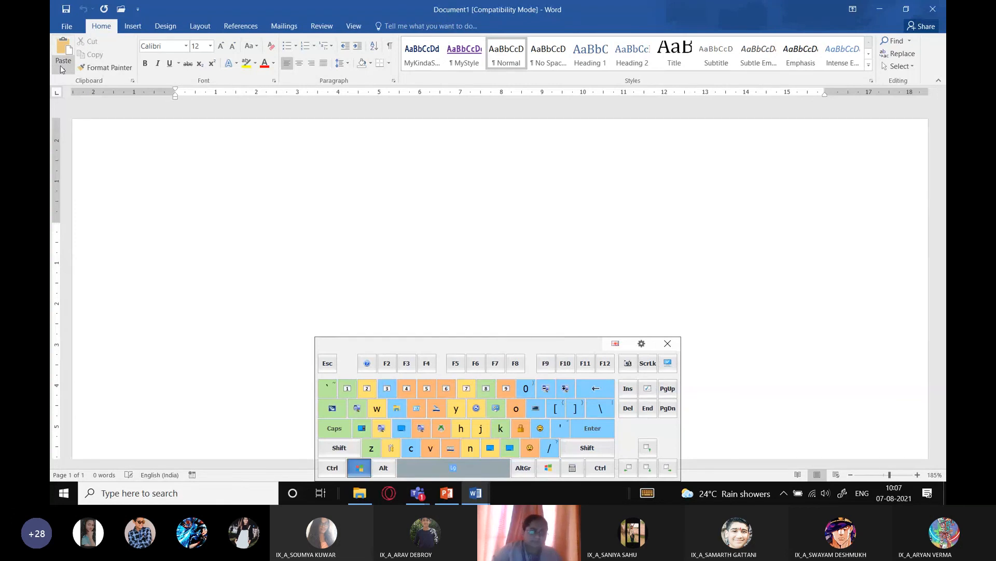
pyautogui.press('super+plus')
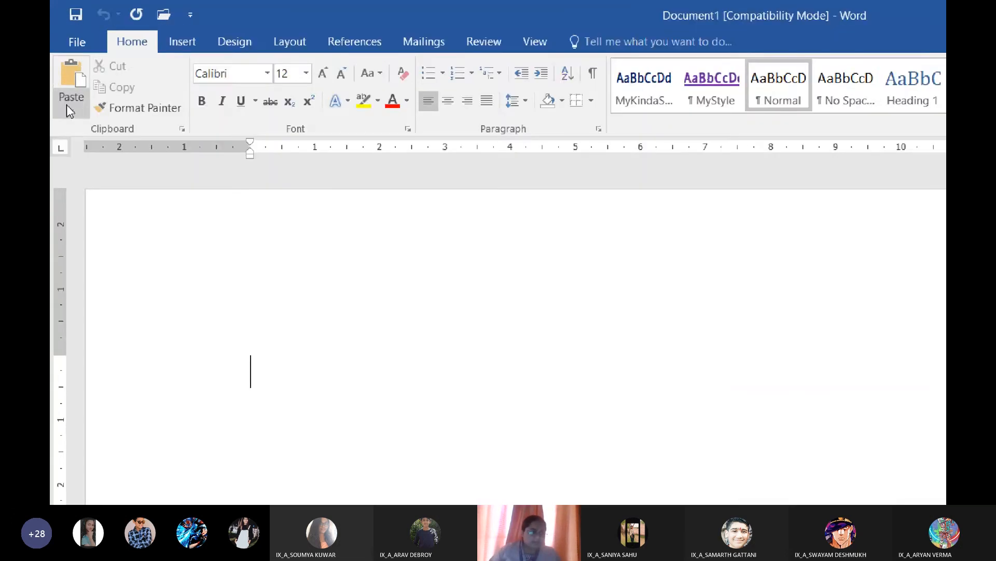
pyautogui.click(61, 69)
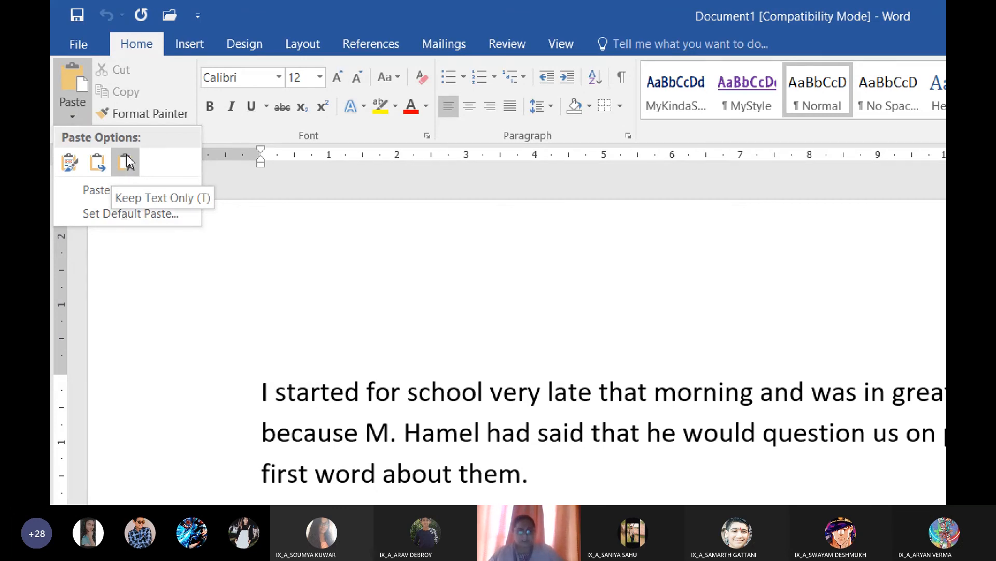
pyautogui.click(101, 194)
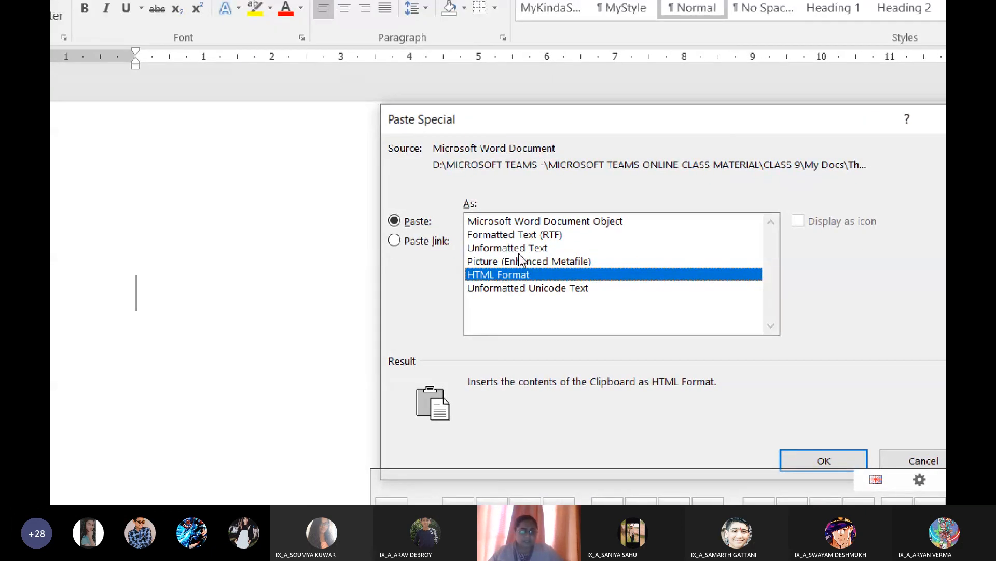
pyautogui.click(524, 262)
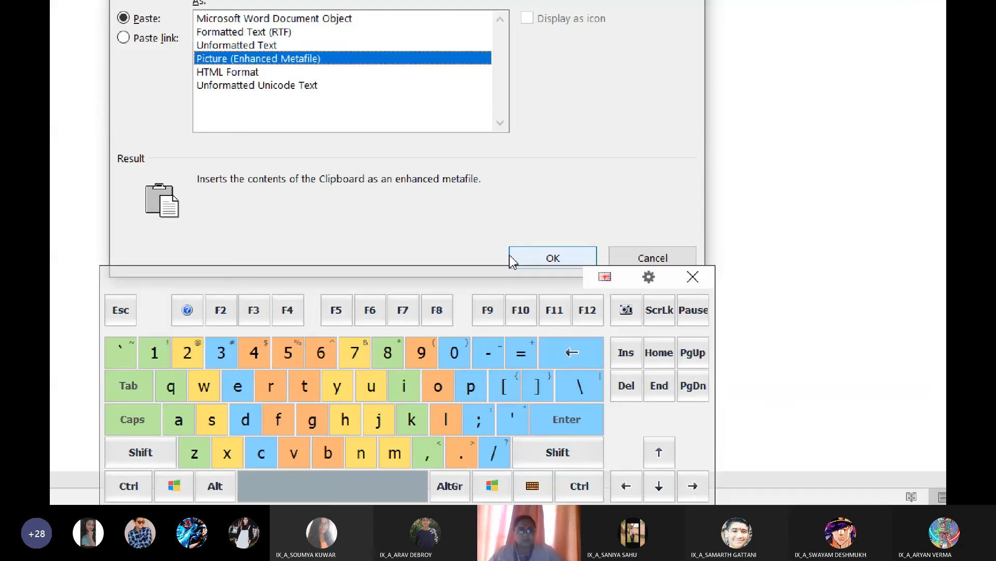
pyautogui.click(792, 454)
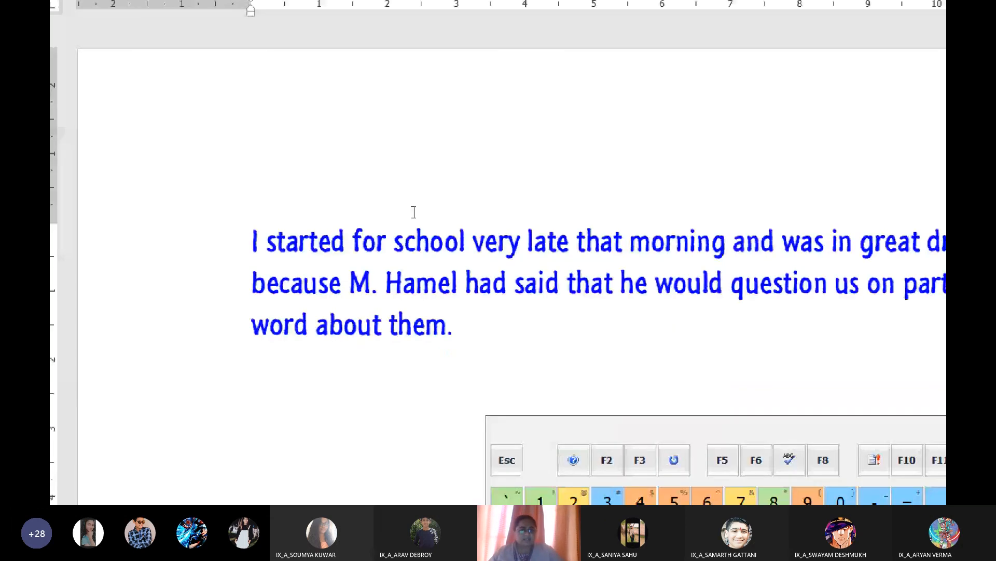
# - Delete the pasted picture and paste the copied sentence as Unformatted Unicode Text, reaching Paste Special by keyboard access
pyautogui.click(482, 275)
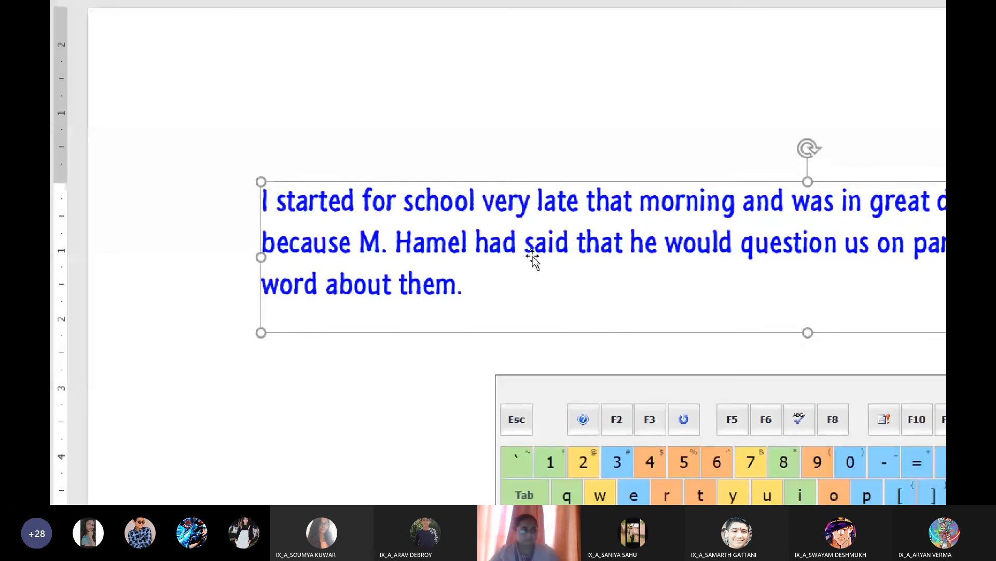
pyautogui.press('Delete')
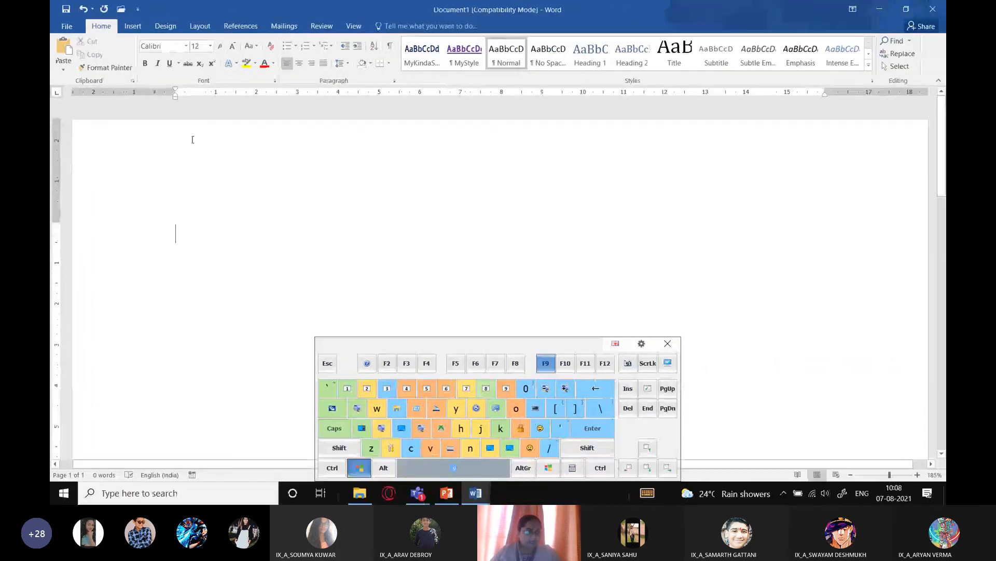
pyautogui.press('alt')
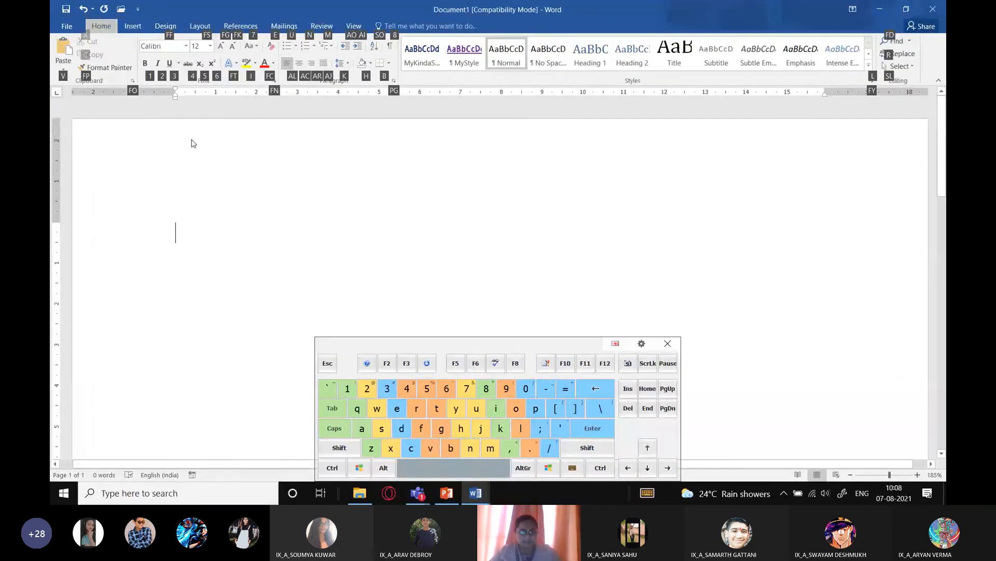
pyautogui.press('v')
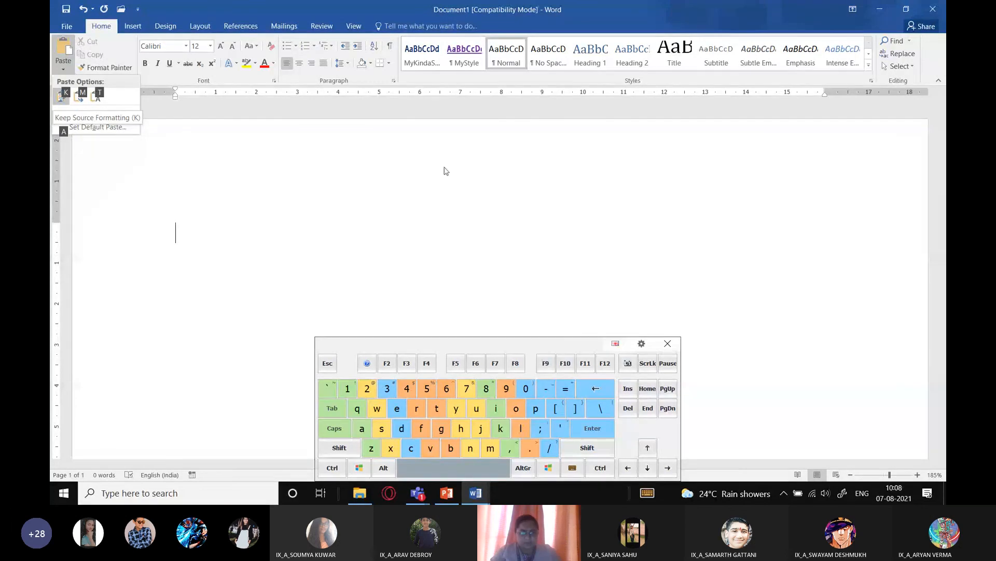
pyautogui.press('s')
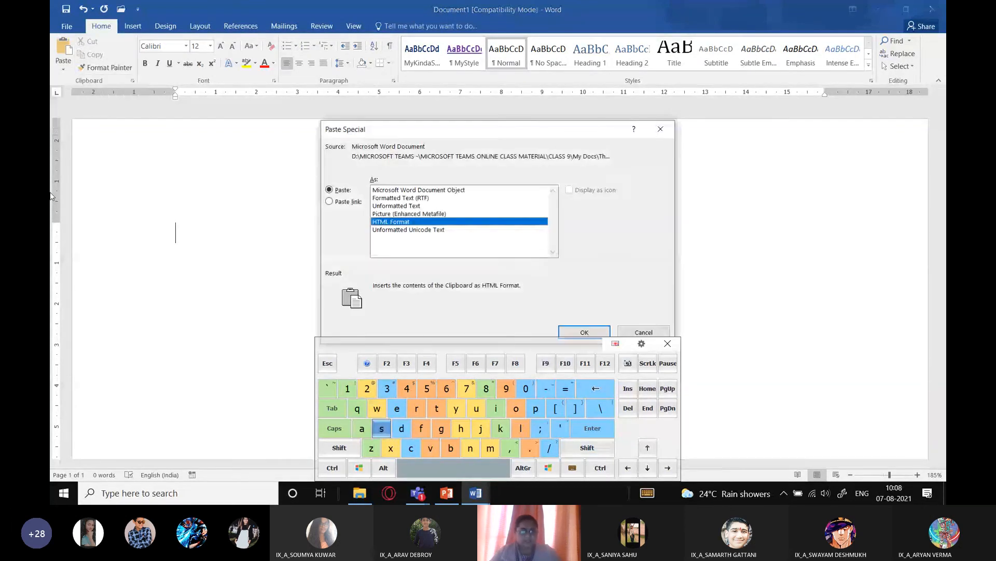
pyautogui.press('Up')
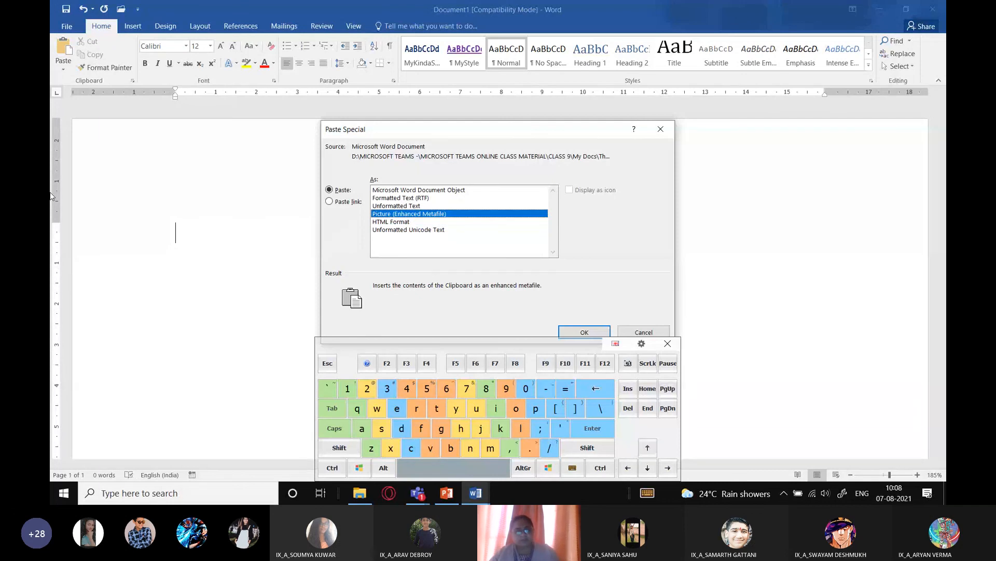
pyautogui.press('Down')
pyautogui.press('Down')
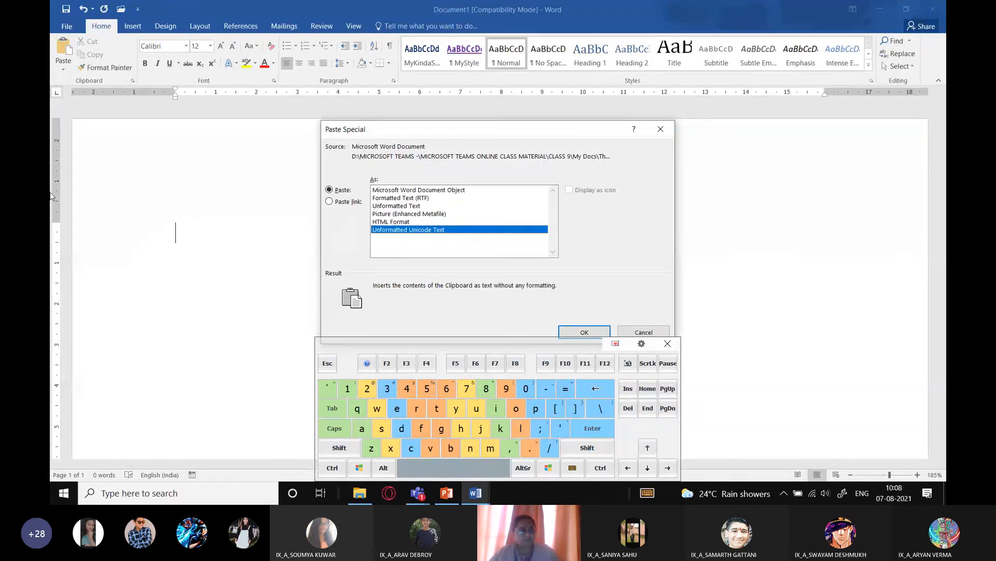
pyautogui.press('Return')
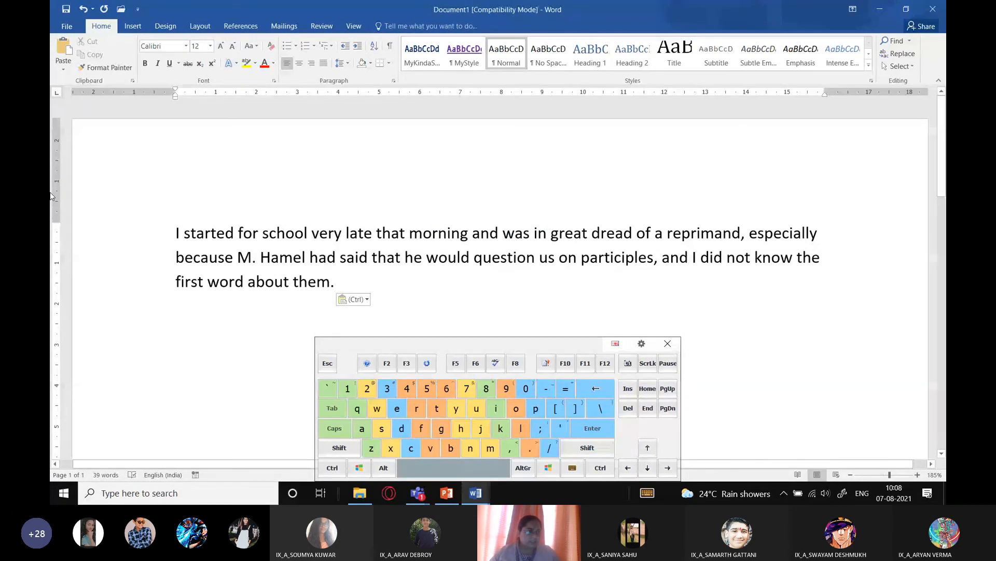
# - Look over the paste options and the default paste settings in Word Options, closing them without changes
pyautogui.click(58, 75)
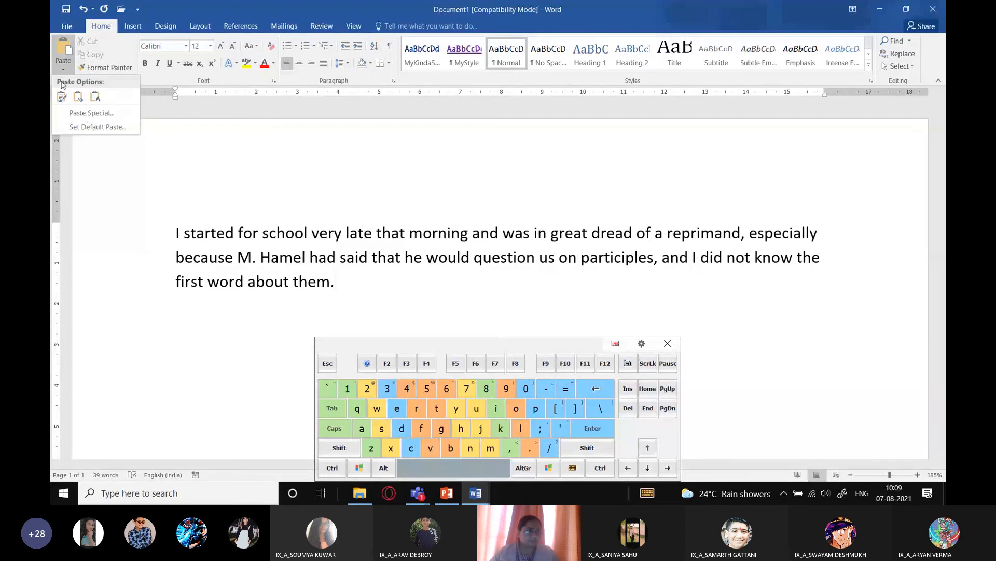
pyautogui.click(62, 52)
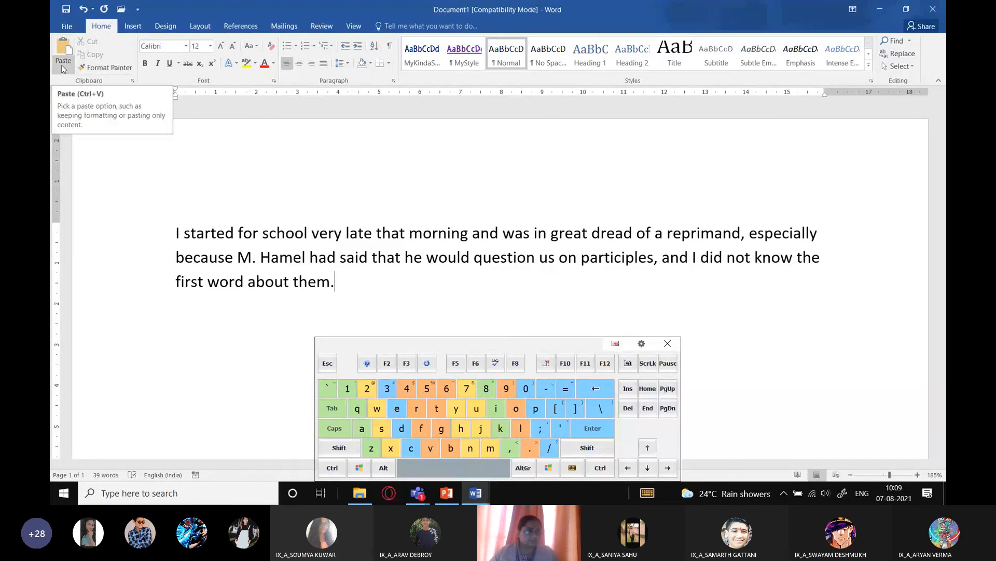
pyautogui.click(60, 70)
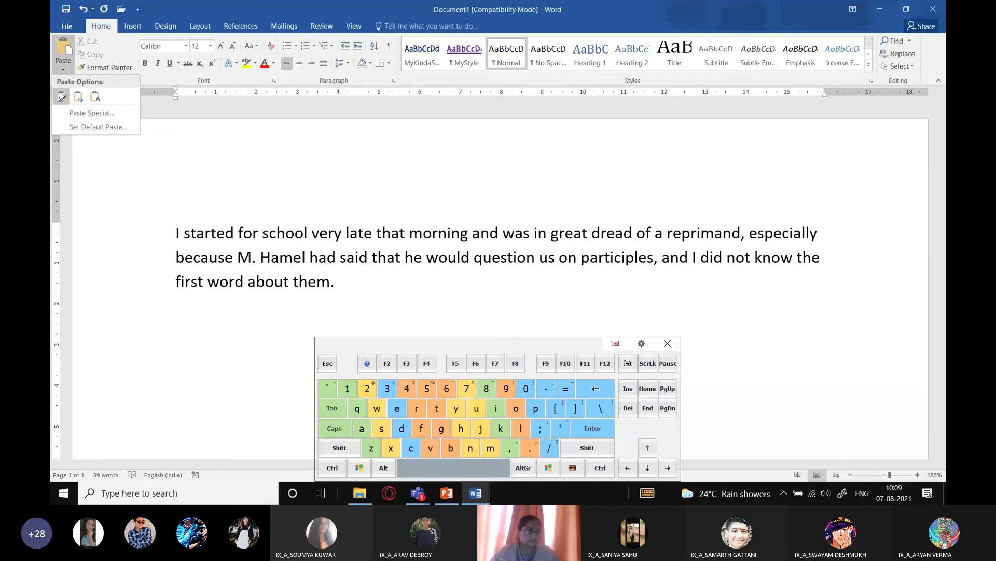
pyautogui.click(98, 128)
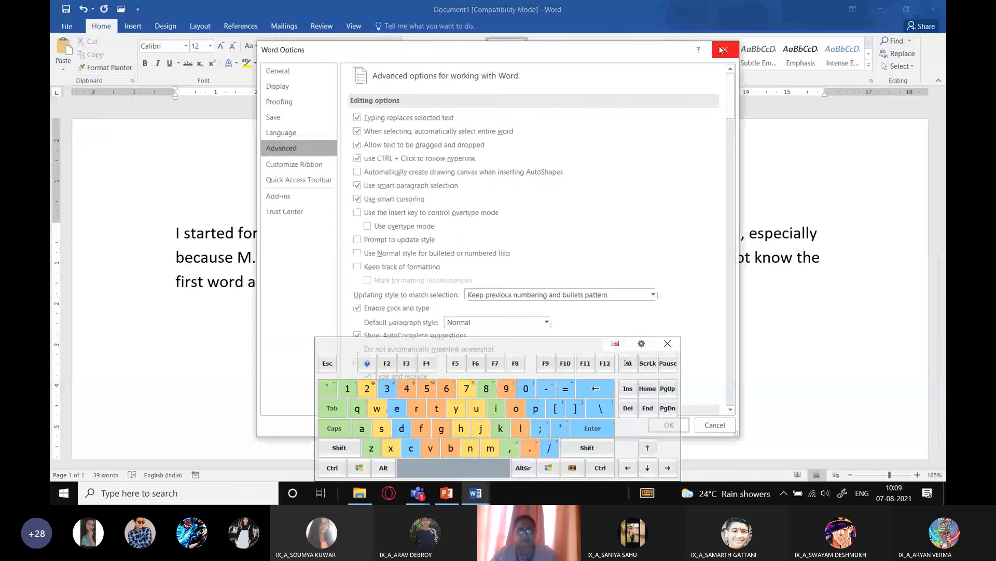
pyautogui.click(723, 50)
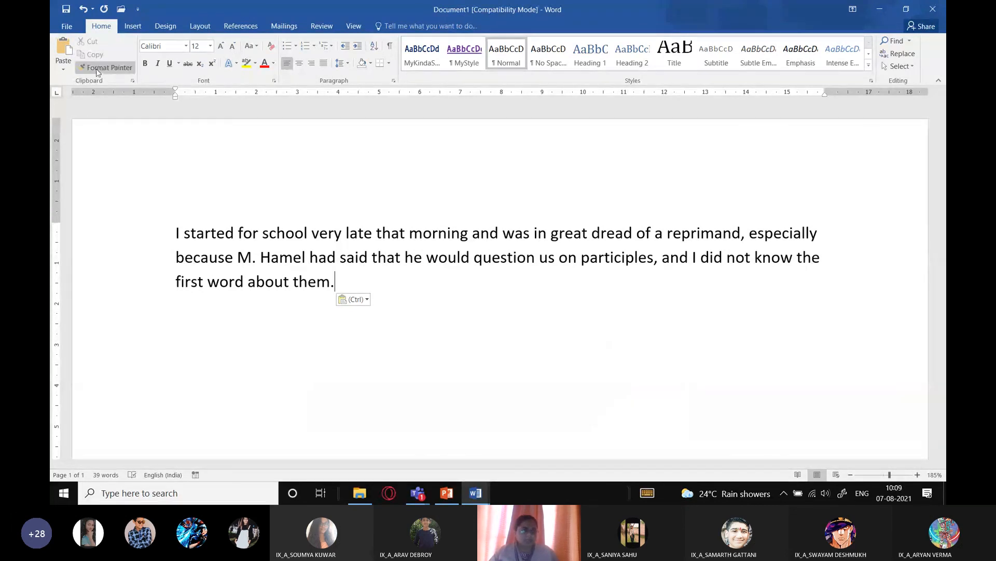
# - Switch to the document The Last Lesson - By Alphonse Daudet
pyautogui.click(475, 492)
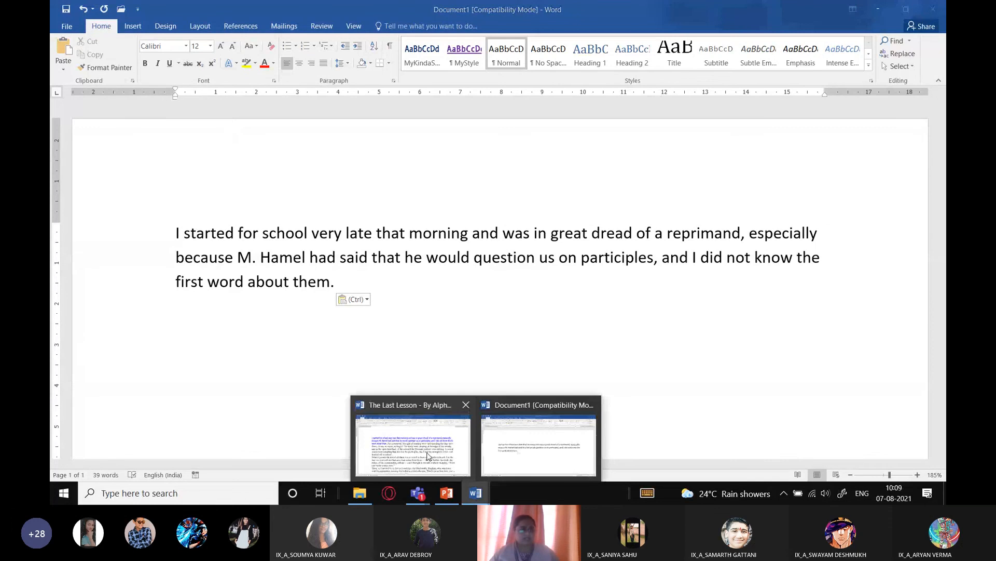
pyautogui.moveTo(427, 456)
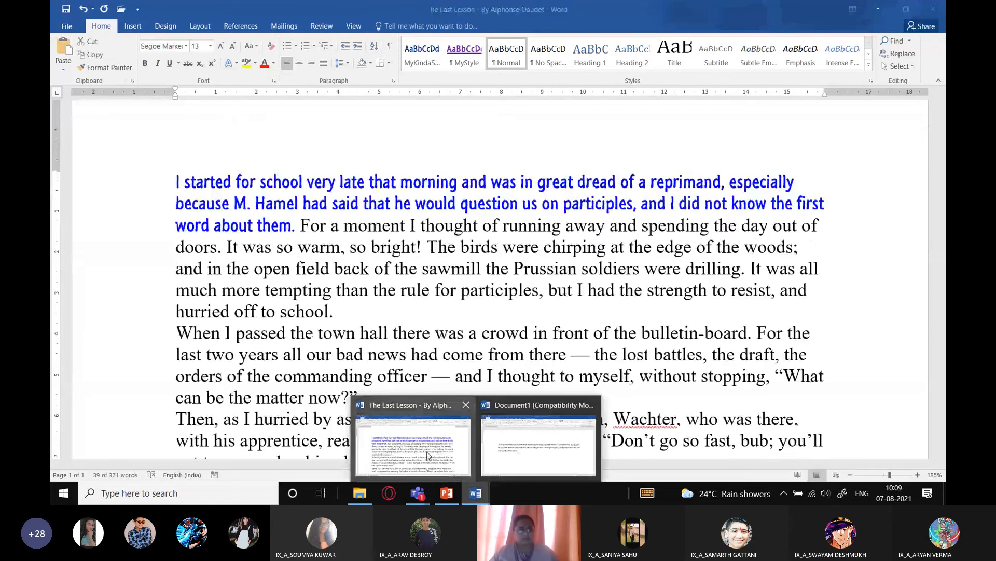
pyautogui.click(427, 456)
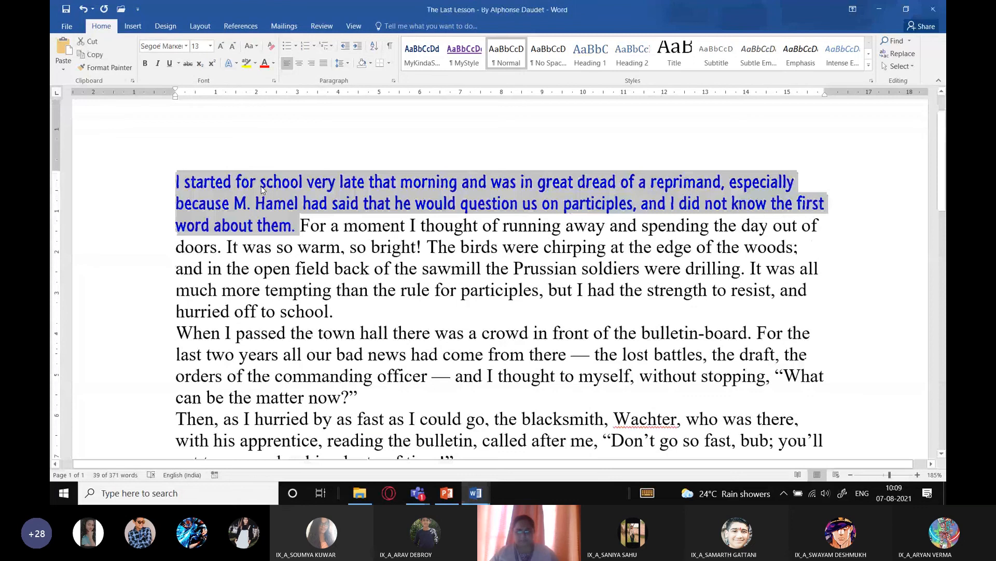
# - Compare the formatting of the blue opening sentence and the black text by selecting passages in each
pyautogui.click(188, 183)
pyautogui.moveTo(188, 183); pyautogui.dragTo(491, 187)
pyautogui.scroll(2, 491, 187)
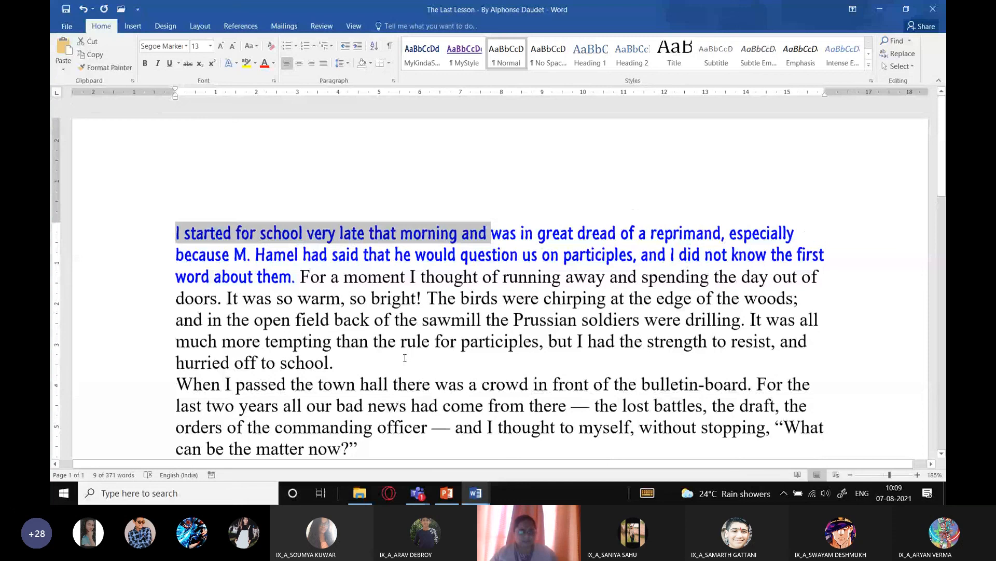
pyautogui.click(422, 298)
pyautogui.scroll(-2, 179, 281)
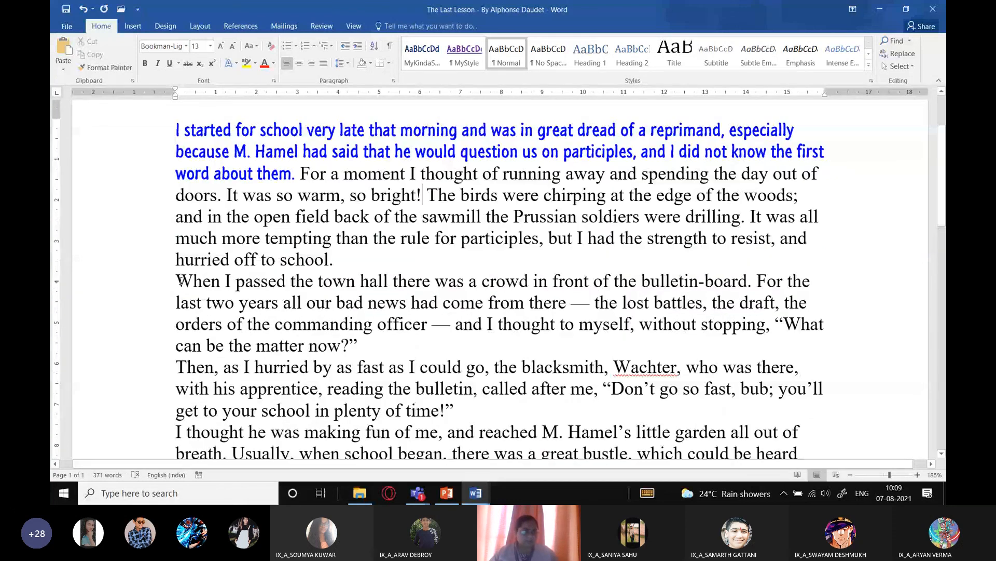
pyautogui.moveTo(176, 280); pyautogui.dragTo(367, 302)
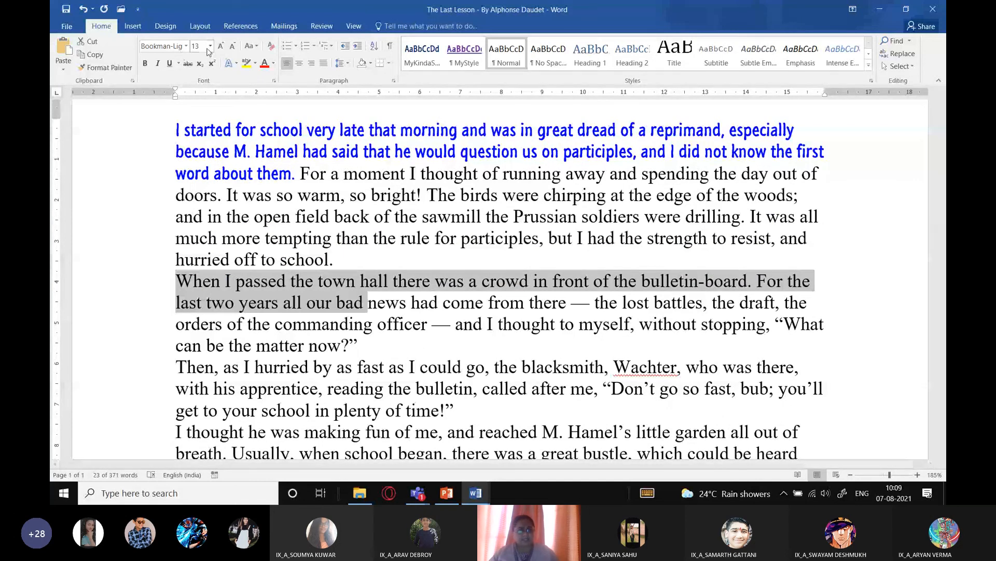
pyautogui.click(156, 217)
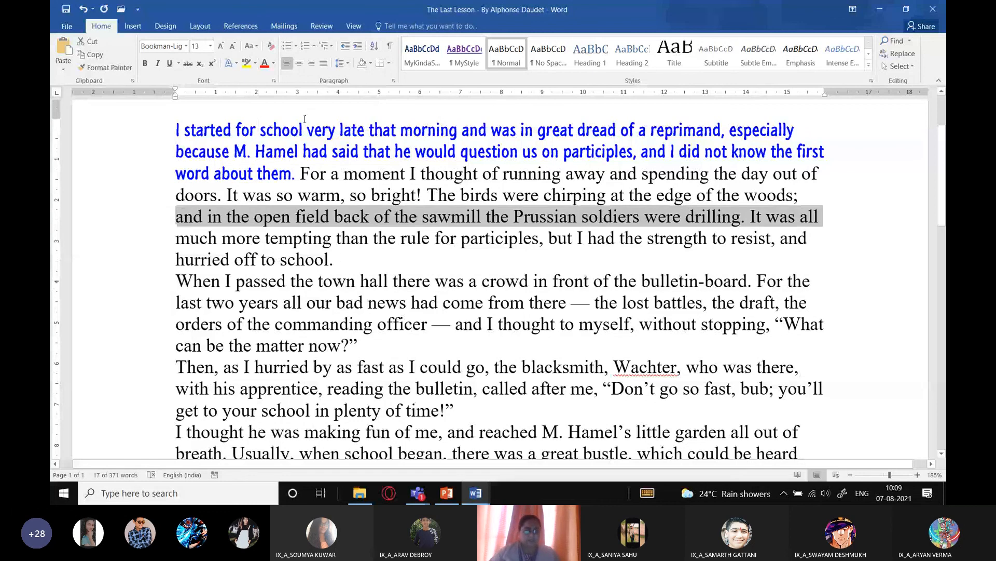
# - Copy the blue opening sentence's formatting with Format Painter onto the line beginning "When I passed the town hall", and deselect it
pyautogui.click(305, 121)
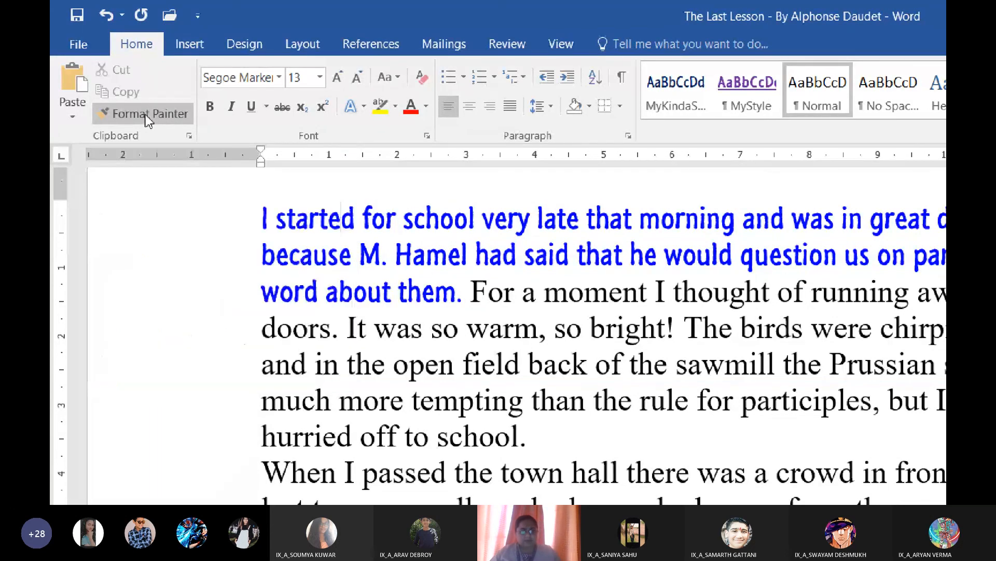
pyautogui.click(149, 118)
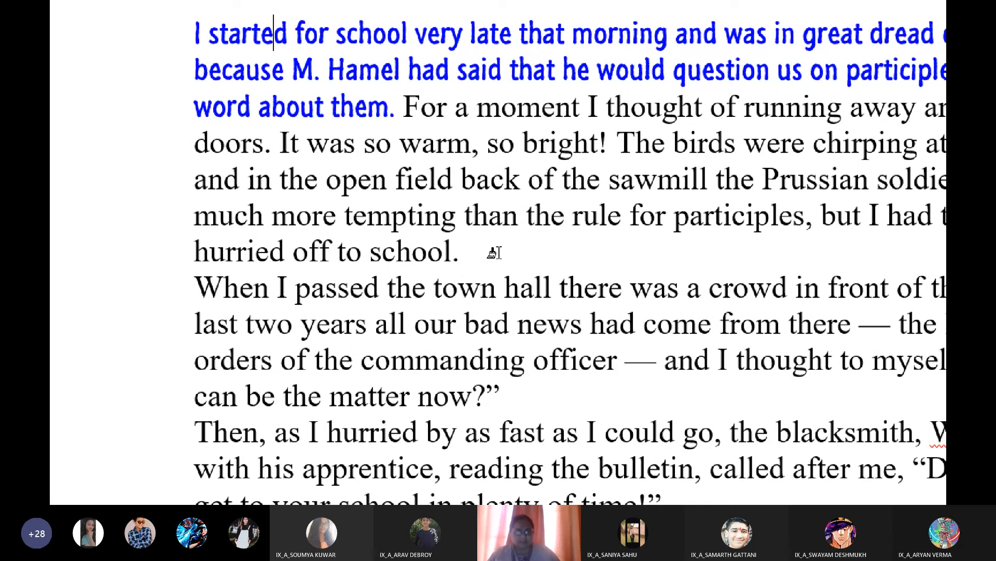
pyautogui.moveTo(195, 289)
pyautogui.mouseDown()
pyautogui.moveTo(540, 248)
pyautogui.moveTo(512, 245)
pyautogui.moveTo(530, 254)
pyautogui.mouseUp()
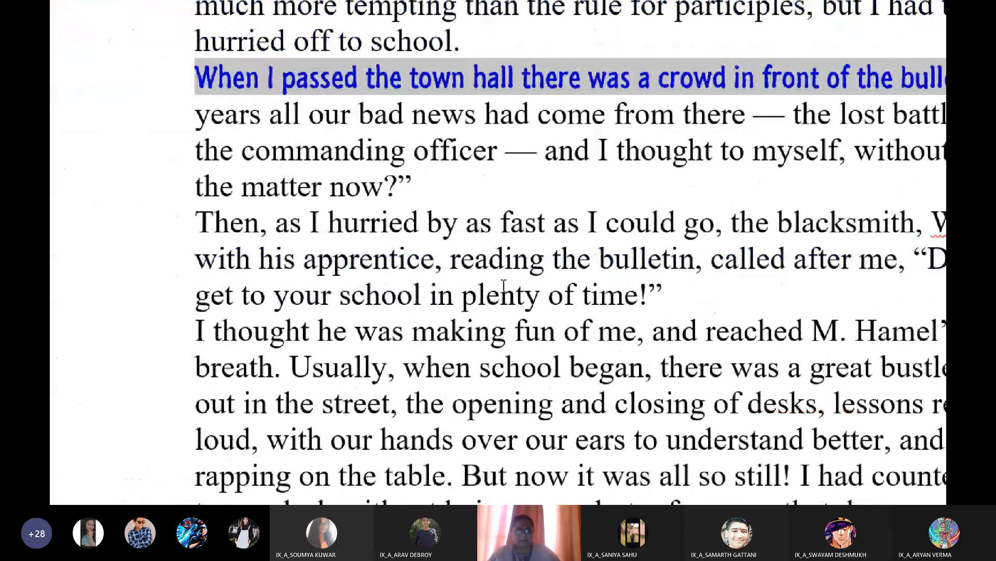
pyautogui.click(499, 246)
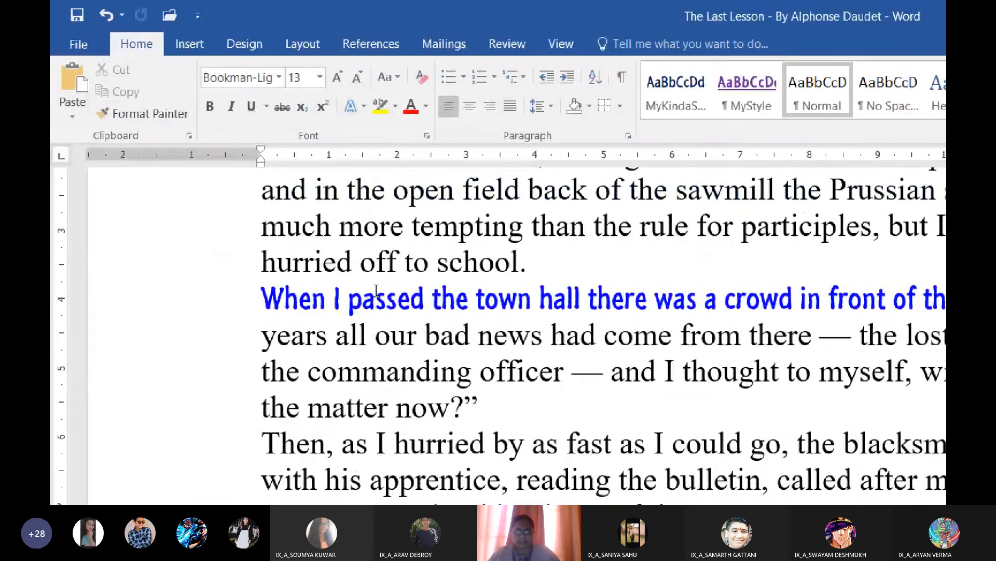
# - Copy the blue "When I passed the town hall" line's formatting repeatedly with Format Painter onto "Then, as I hurried… the blacksmith," and "reading the bulletin"
pyautogui.click(397, 298)
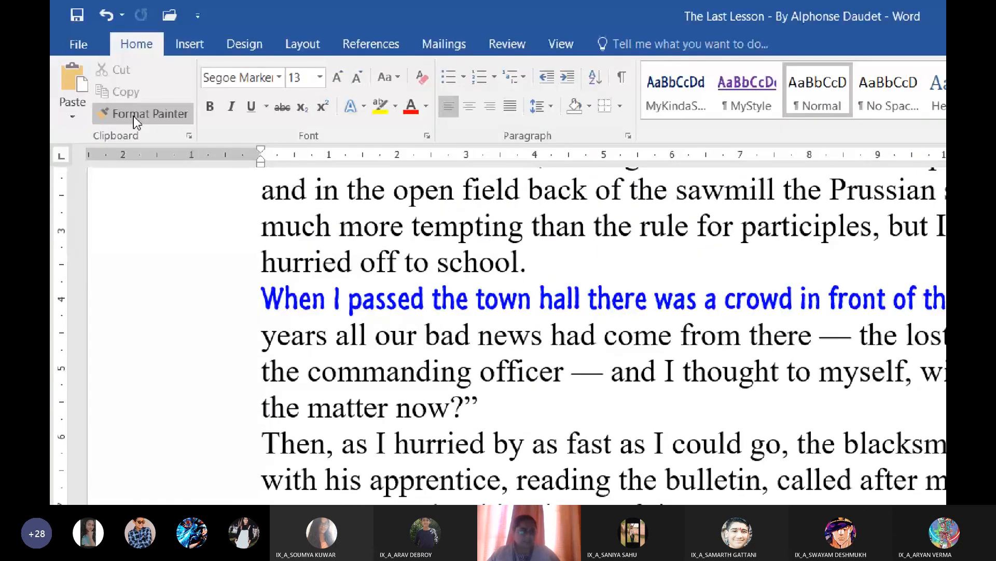
pyautogui.click(133, 115)
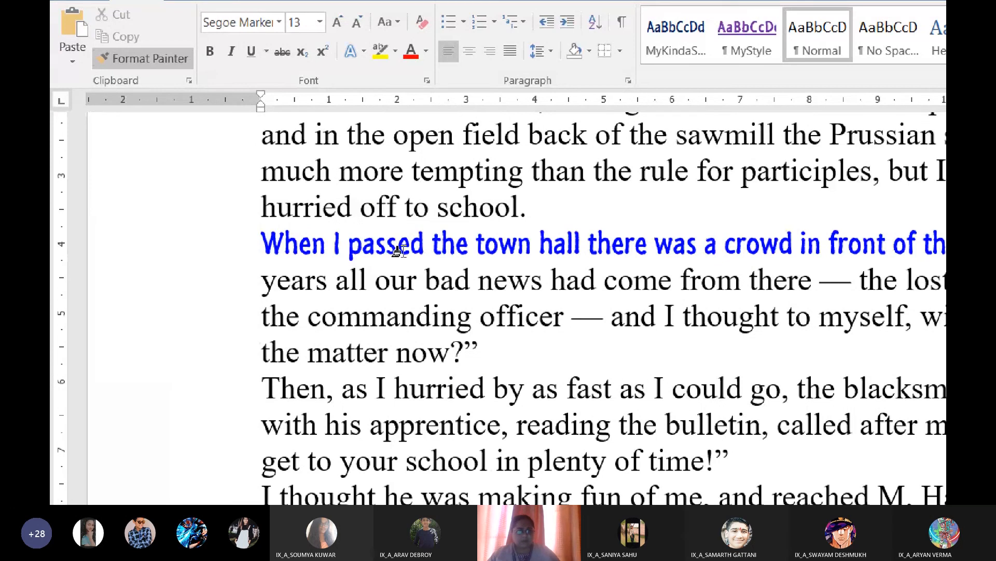
pyautogui.click(398, 251)
pyautogui.scroll(-1, 452, 252)
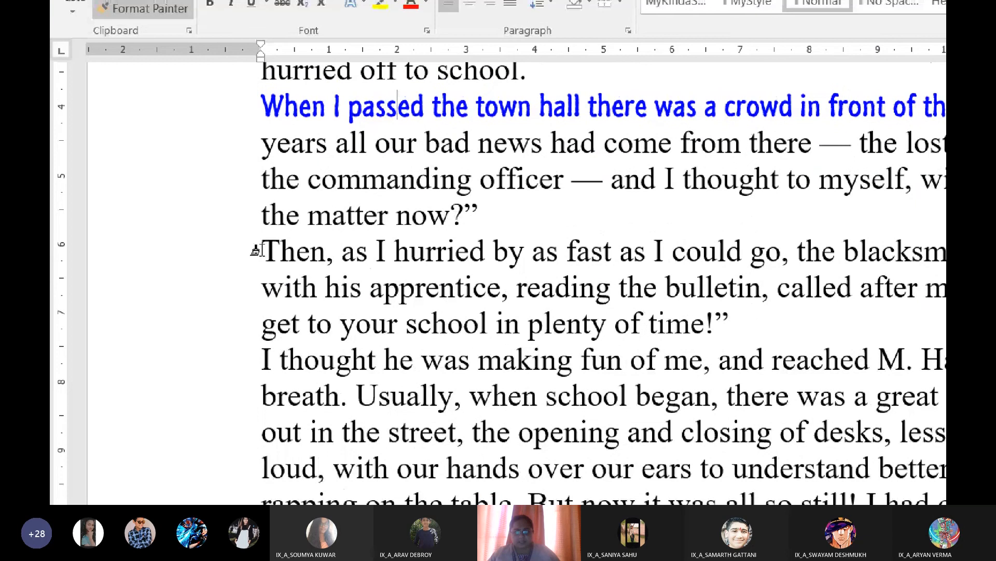
pyautogui.moveTo(256, 249); pyautogui.dragTo(636, 242)
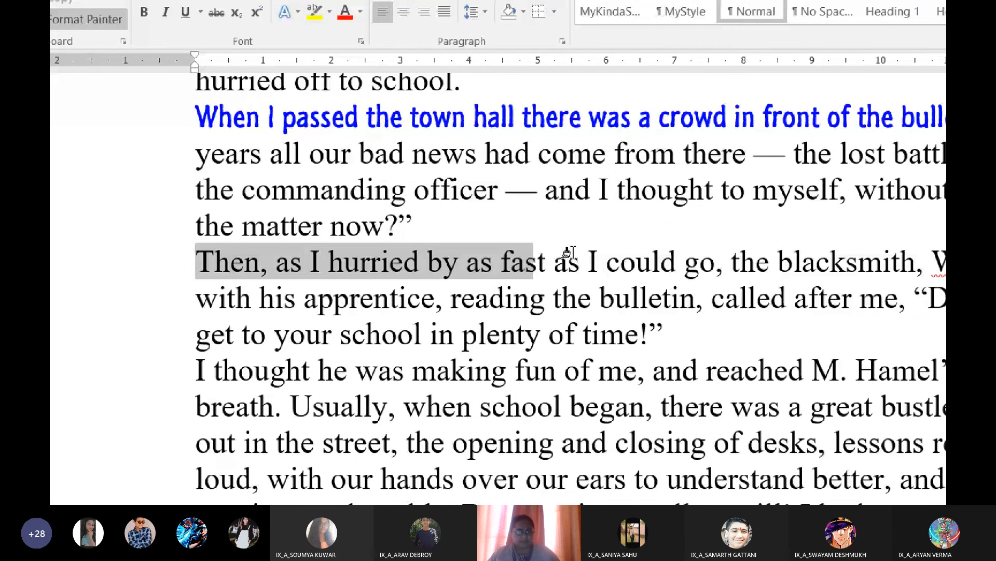
pyautogui.moveTo(569, 252); pyautogui.dragTo(924, 262)
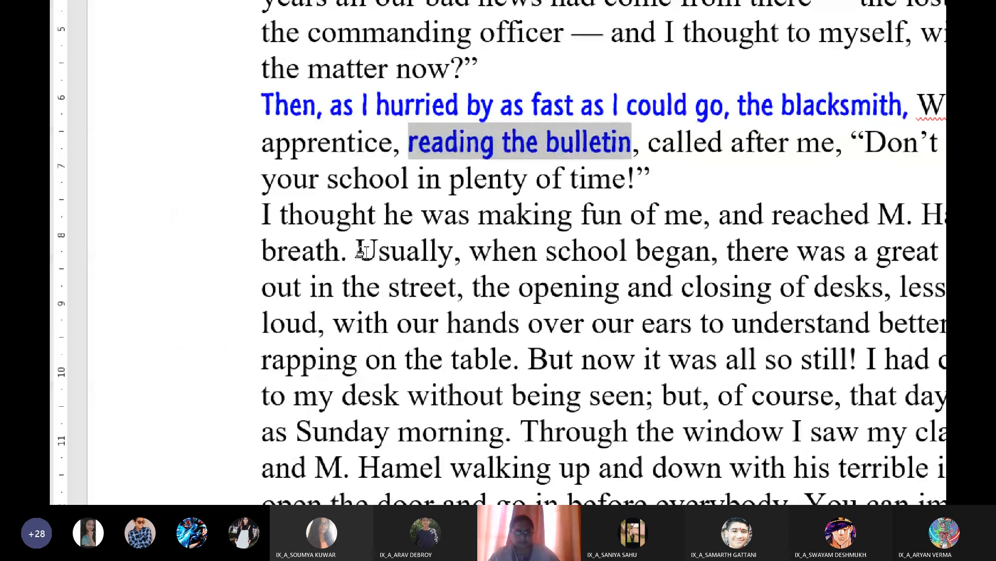
# - Apply the same copied formatting to the "Usually, when school began" and "You can imagine how I blushed" sentences and to "of course, that day everything"
pyautogui.moveTo(269, 249)
pyautogui.mouseDown()
pyautogui.moveTo(652, 253)
pyautogui.moveTo(538, 255)
pyautogui.moveTo(555, 248)
pyautogui.moveTo(466, 263)
pyautogui.mouseUp()
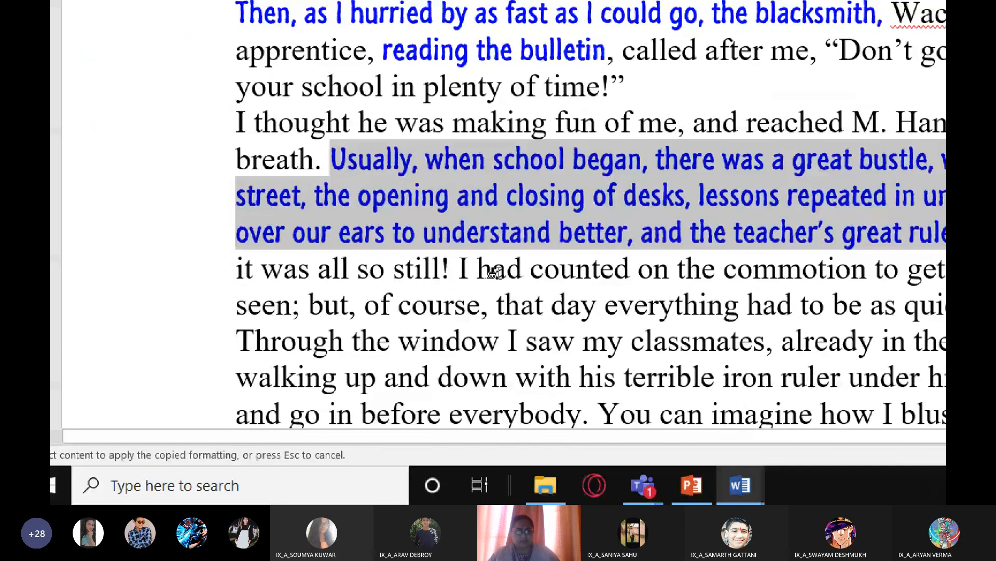
pyautogui.scroll(-3, 494, 291)
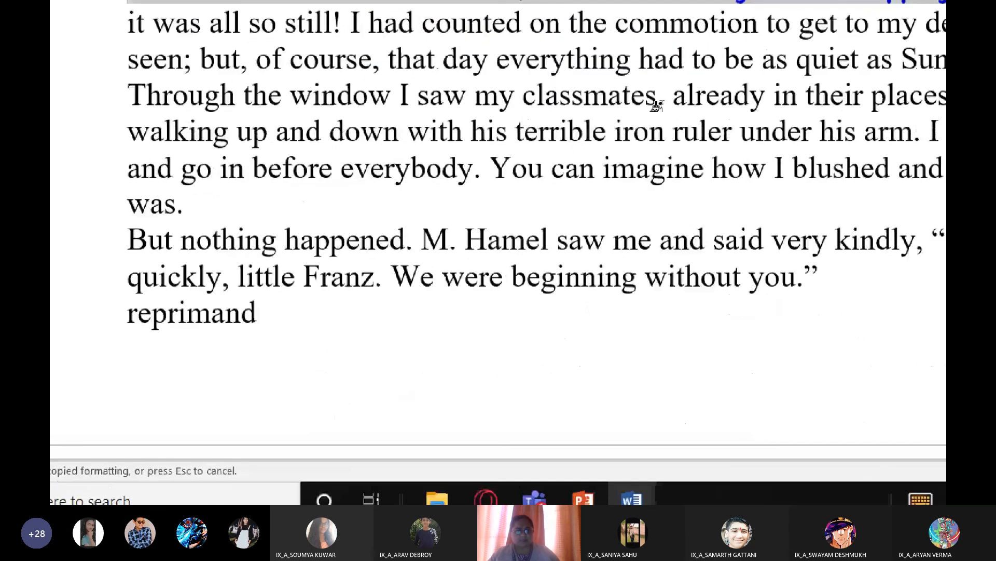
pyautogui.moveTo(489, 168)
pyautogui.mouseDown()
pyautogui.moveTo(944, 168)
pyautogui.moveTo(239, 199)
pyautogui.mouseUp()
pyautogui.moveTo(374, 257); pyautogui.dragTo(373, 257)
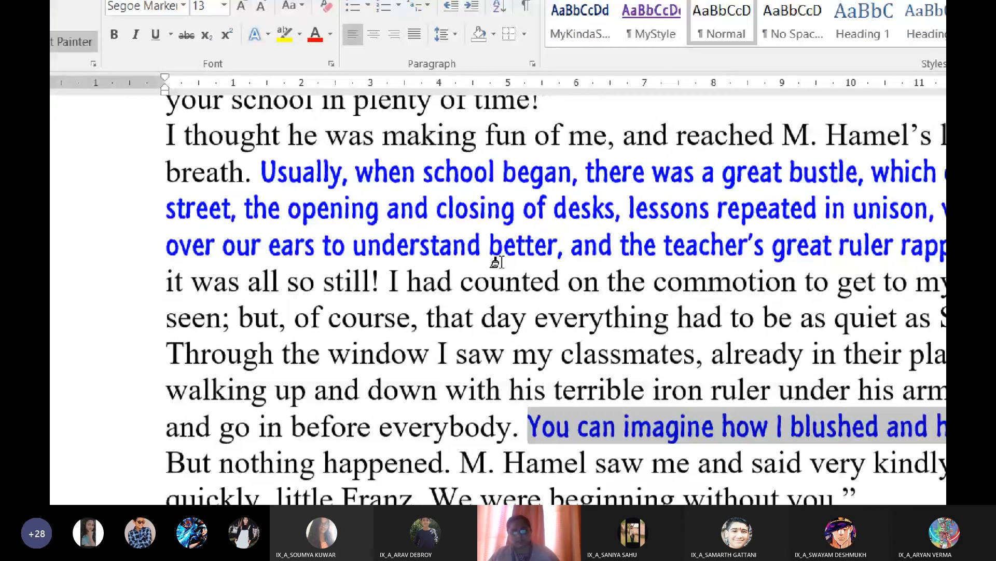
pyautogui.scroll(5, 493, 253)
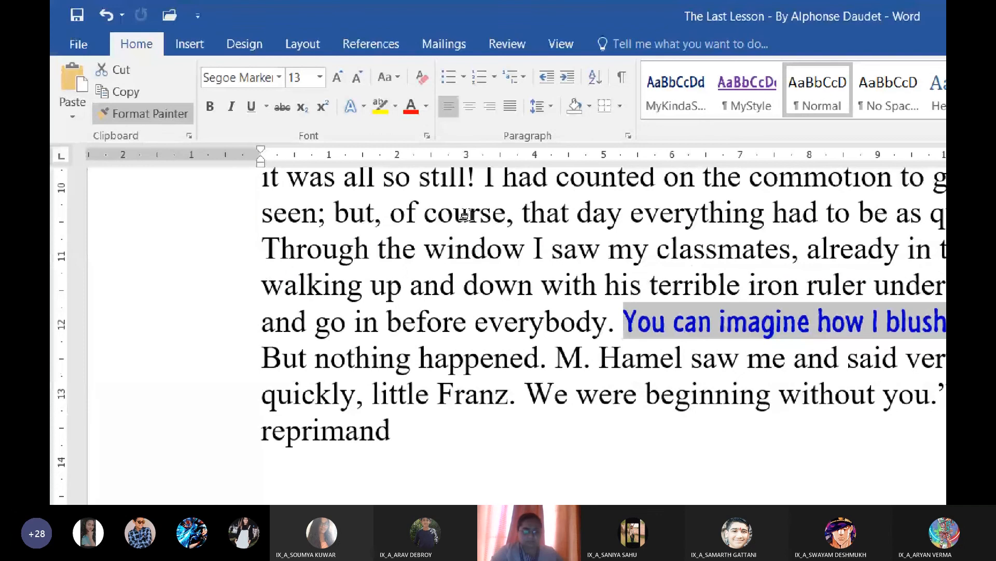
pyautogui.moveTo(376, 213); pyautogui.dragTo(730, 213)
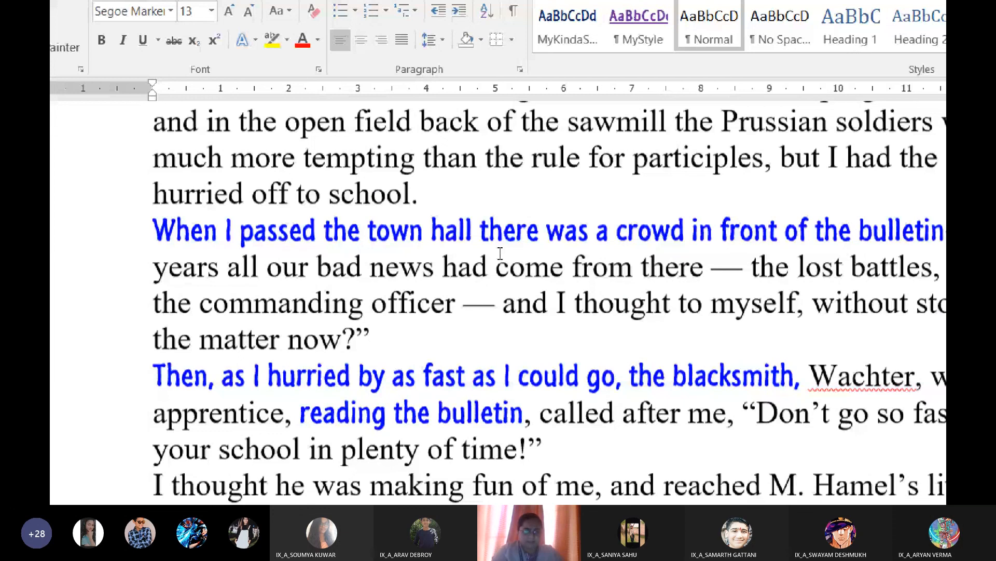
pyautogui.scroll(3, 500, 253)
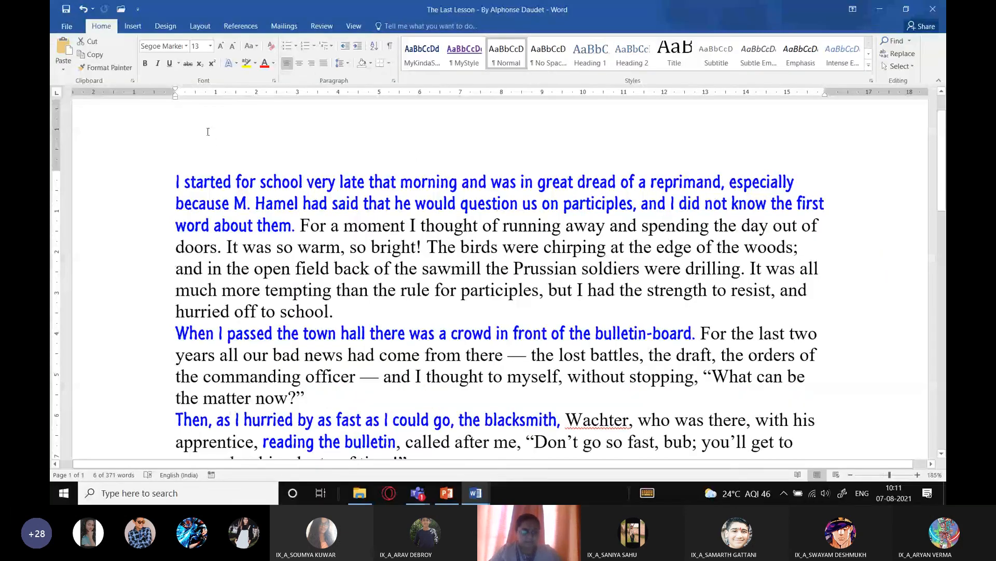
# - Below the end of the story, add the lines "Format Painter – Word" and "Clone Formatting Tool – LibreOffice Writer"
pyautogui.hotkey('ctrl', 'End')
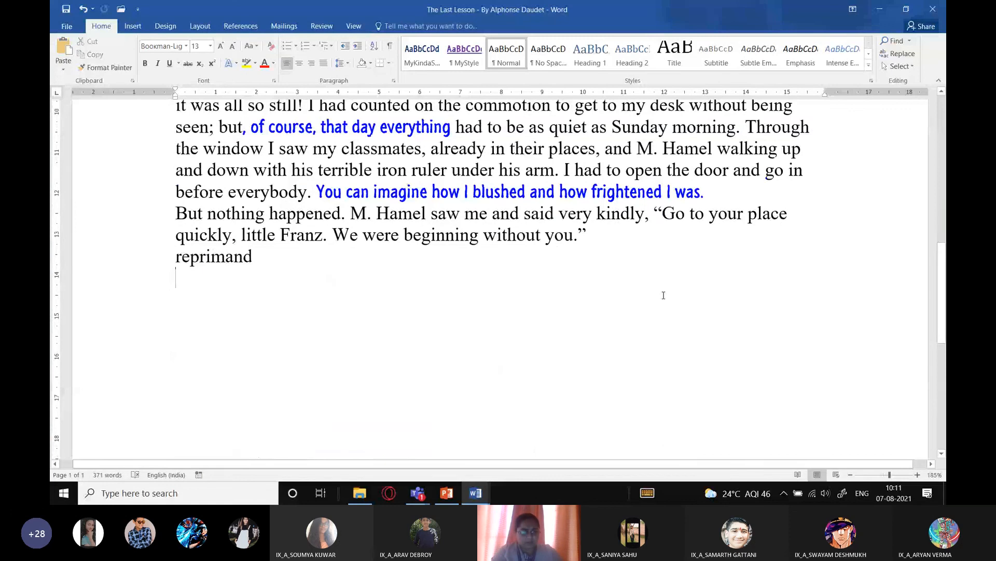
pyautogui.press('Return')
pyautogui.write('Format Painter - Word')
pyautogui.press('Return')
pyautogui.write('Clon')
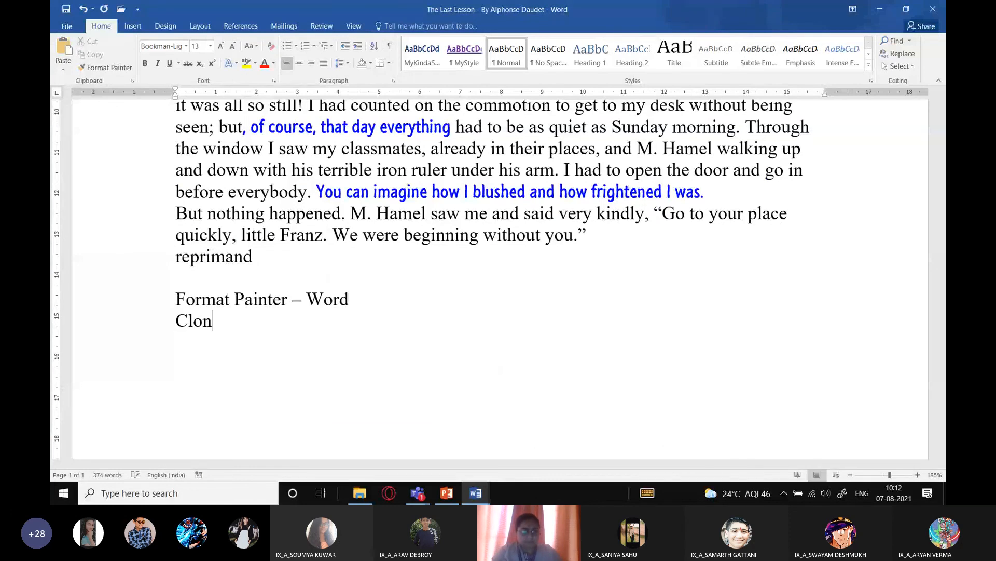
pyautogui.write('e Formatting Tool - ')
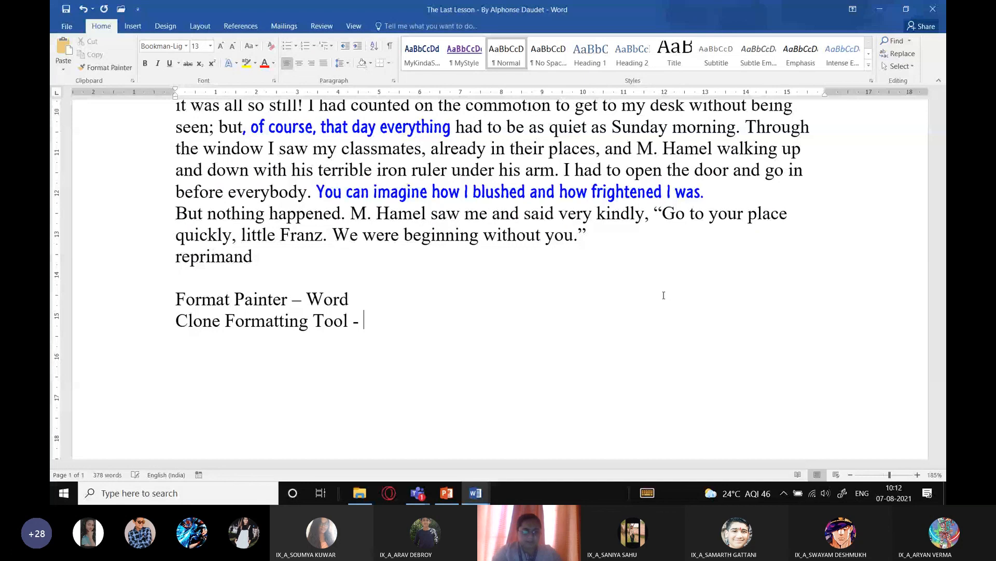
pyautogui.write('Wri')
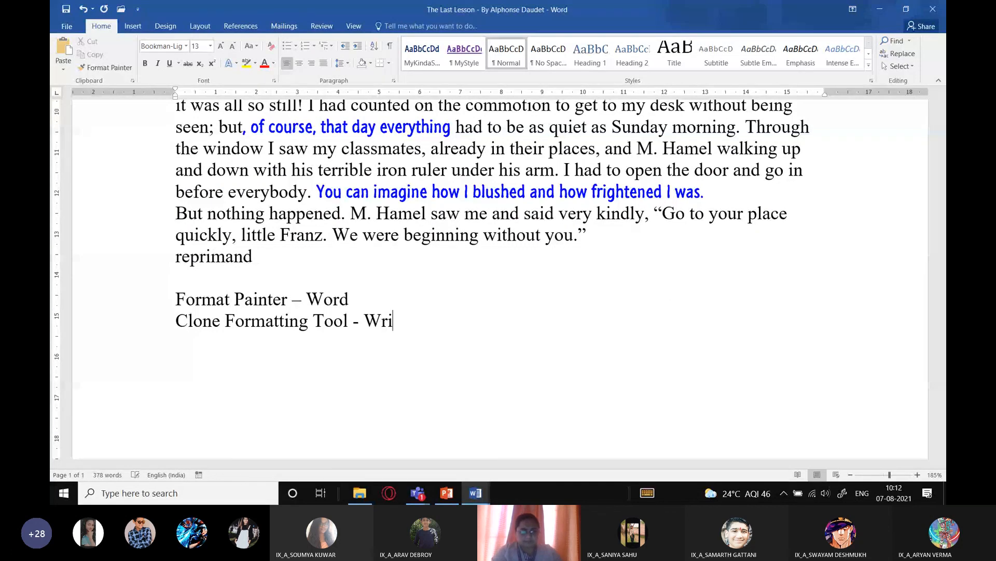
pyautogui.write('te')
pyautogui.press('BackSpace')
pyautogui.press('BackSpace')
pyautogui.press('BackSpace')
pyautogui.press('BackSpace')
pyautogui.press('BackSpace')
pyautogui.write('LibreOffice Writer')
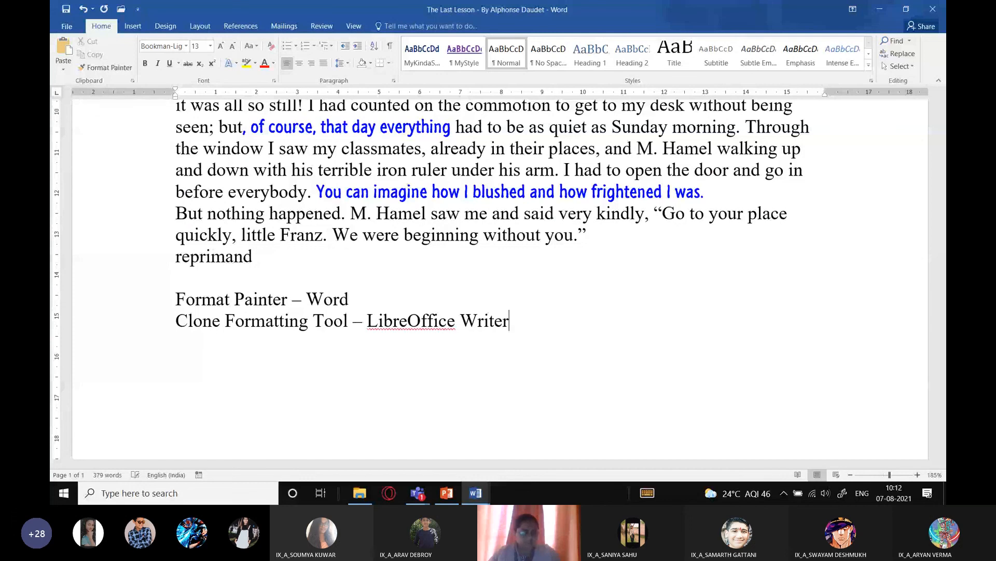
pyautogui.press('Return')
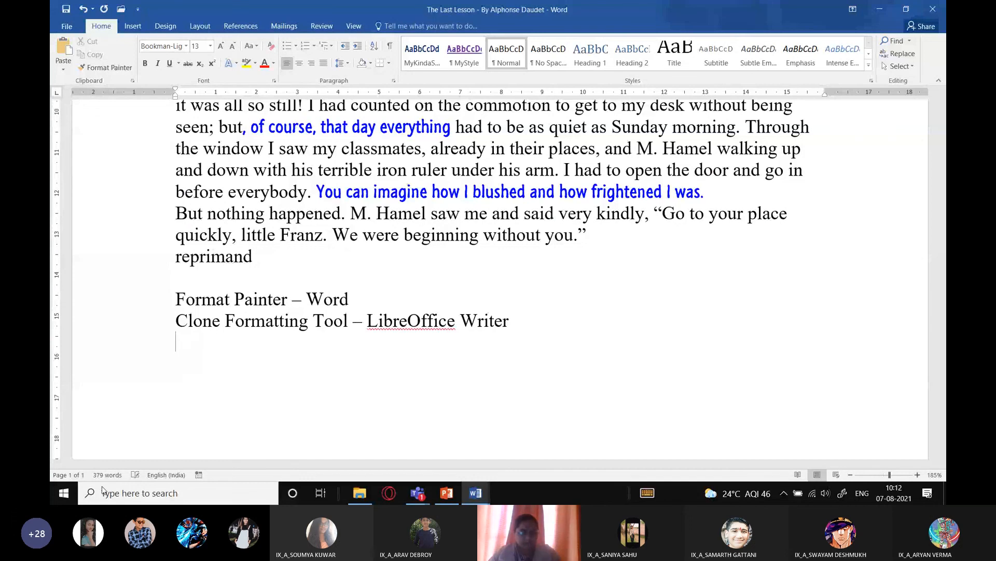
# - Open a blank text document in OpenOffice Writer, check the name of its format-copying tool, and close it
pyautogui.click(64, 494)
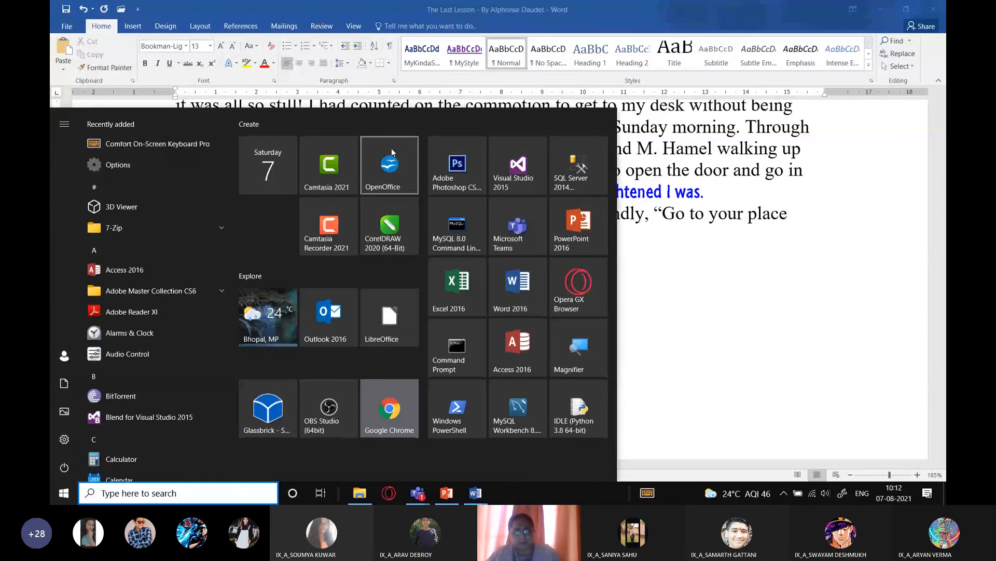
pyautogui.click(480, 279)
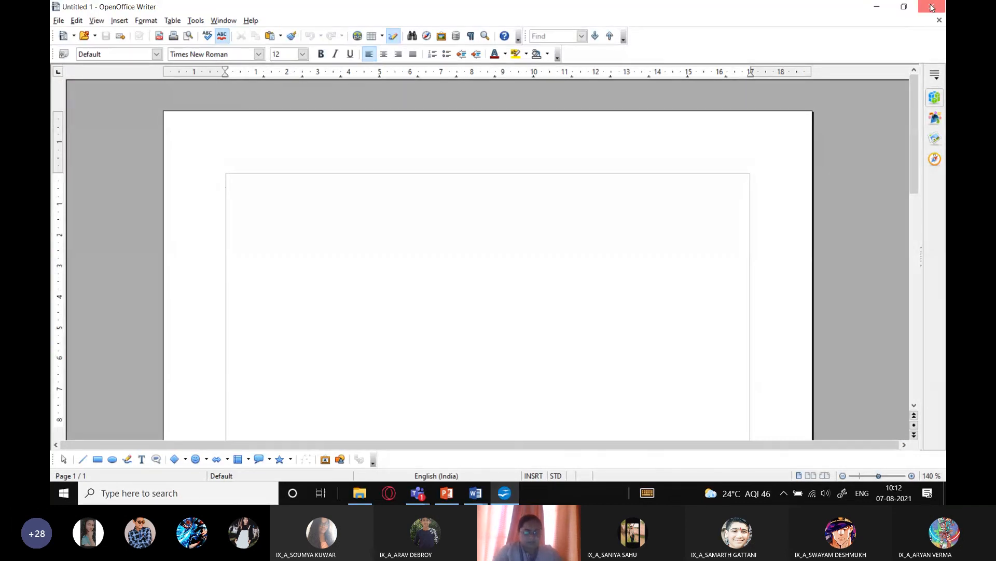
pyautogui.click(932, 6)
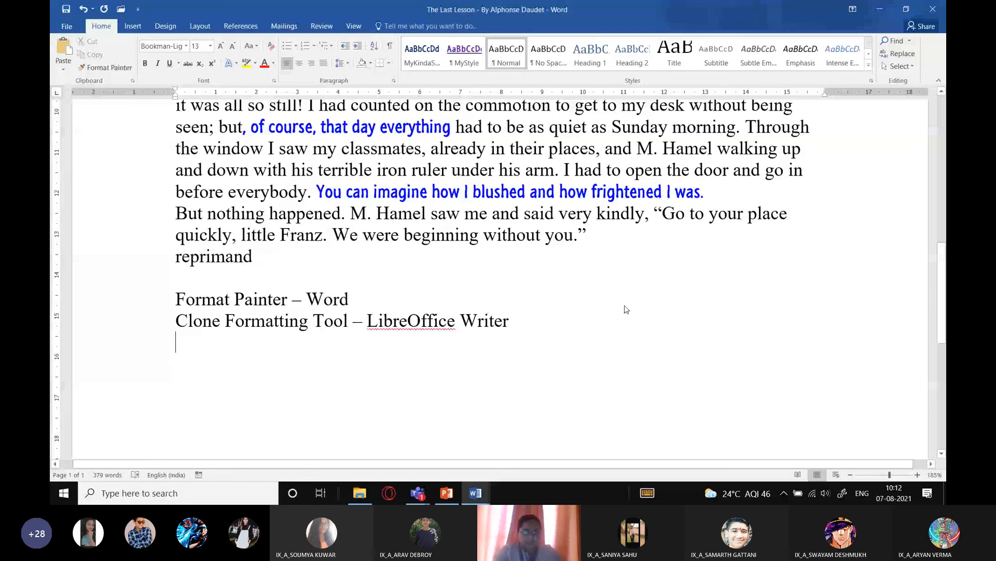
# - Add the line "Format Paintbrush – OpenOffice Writer" under the other two tool names, then select all three lines and deselect them
pyautogui.write('Forma')
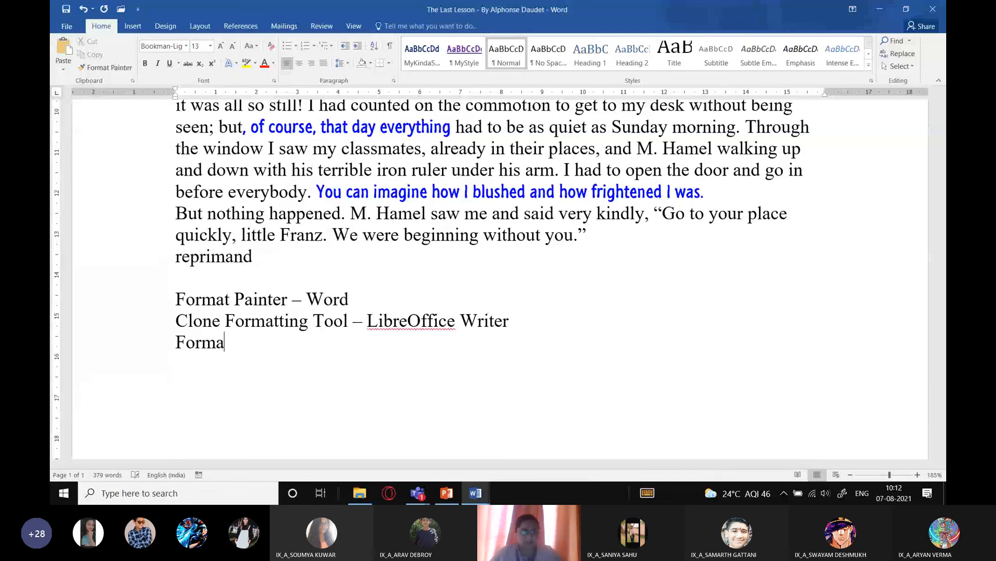
pyautogui.write('t ')
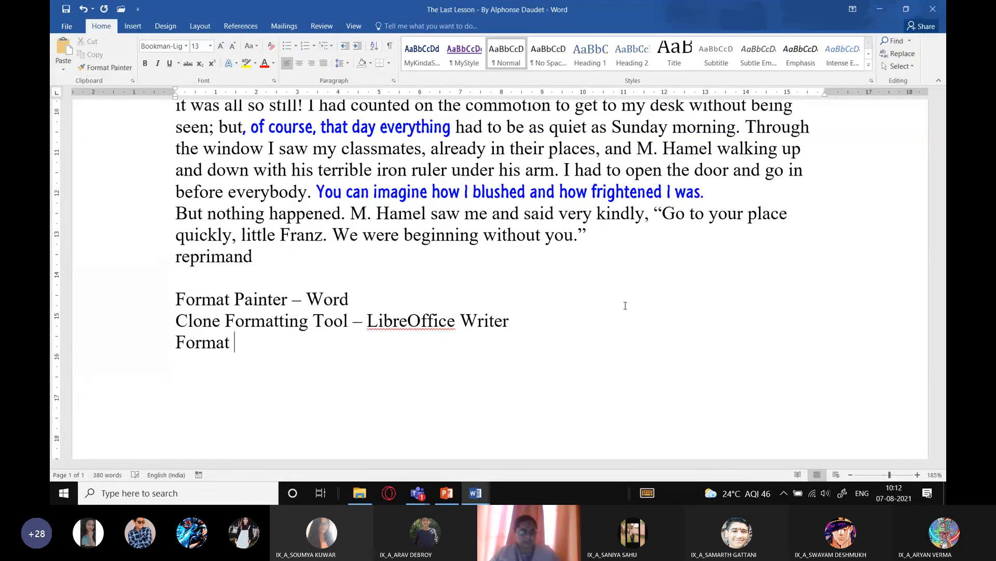
pyautogui.write('Paintbrush')
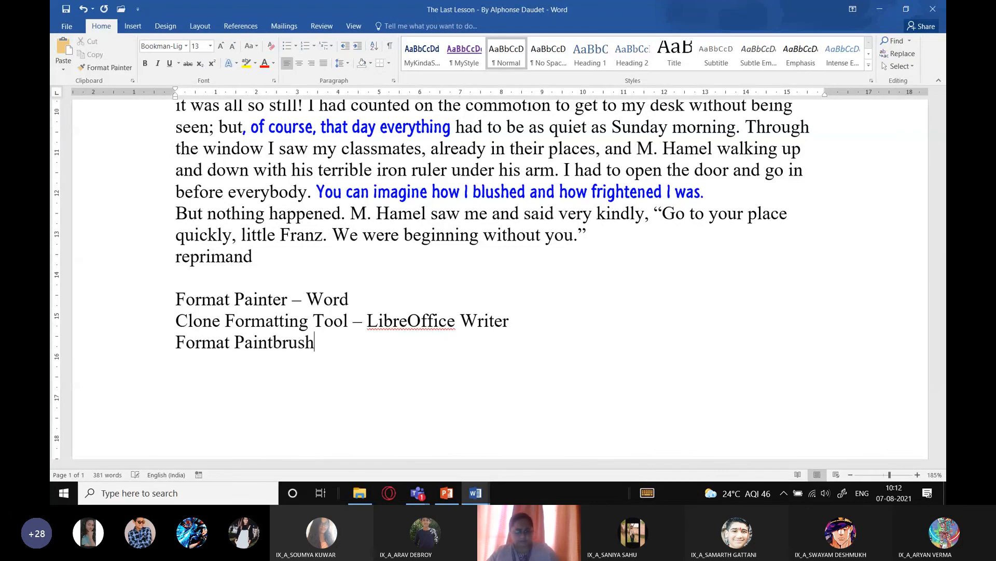
pyautogui.write(' - OpenOffi')
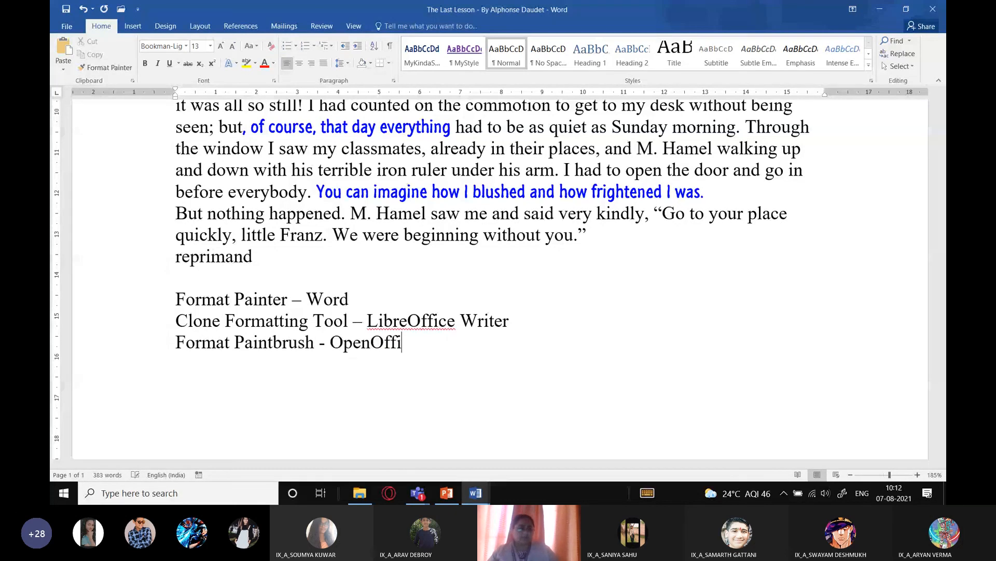
pyautogui.write('ce Writer')
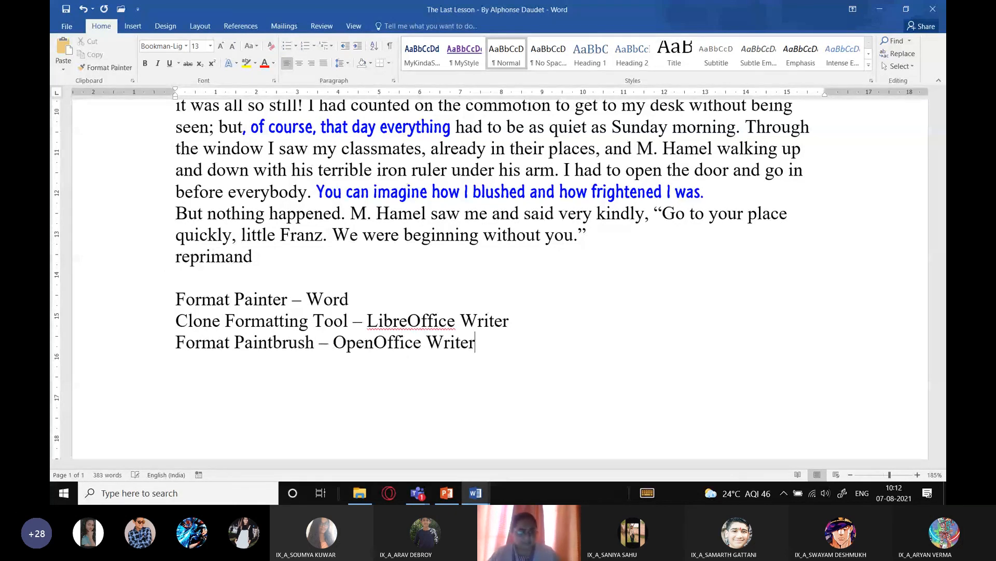
pyautogui.moveTo(175, 299); pyautogui.dragTo(480, 347)
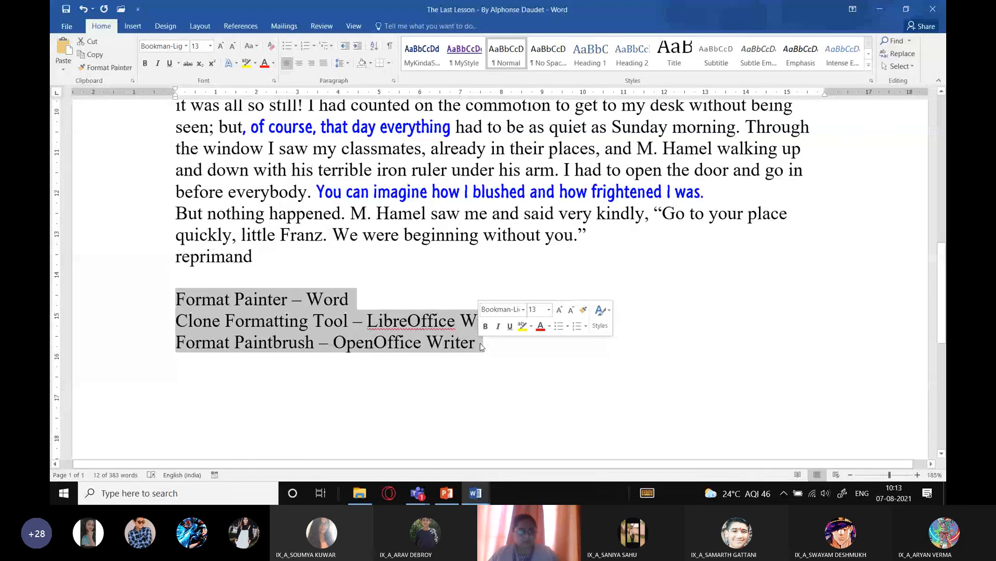
pyautogui.click(378, 321)
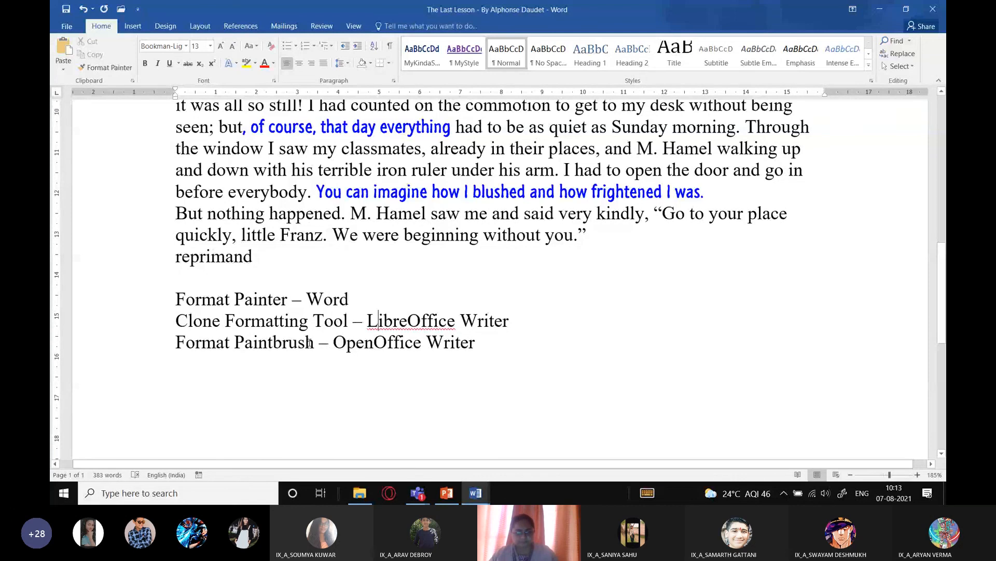
# - Switch to the Word document Document1 and close it without saving
pyautogui.hotkey('alt', 'Tab')
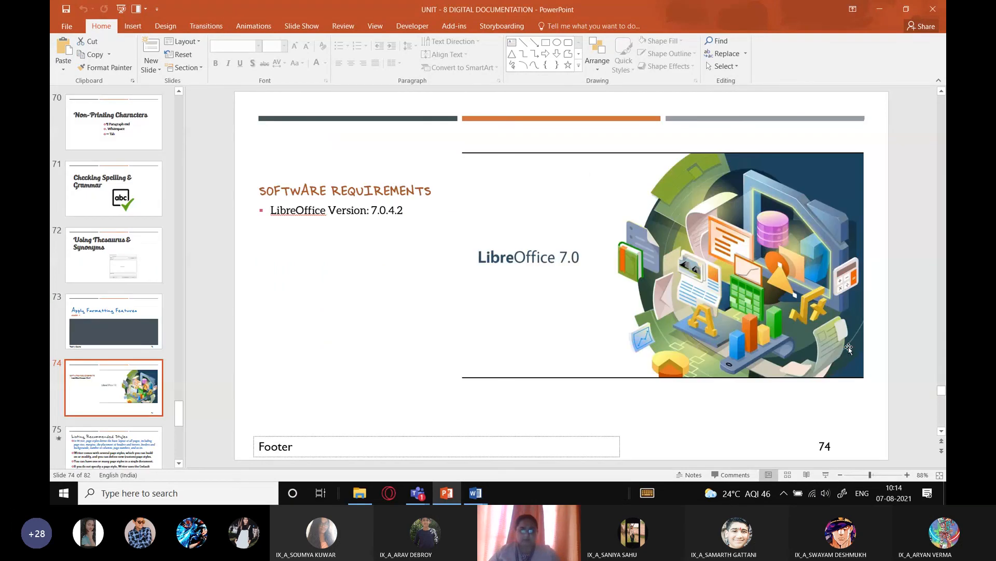
pyautogui.moveTo(475, 493)
pyautogui.click(545, 442)
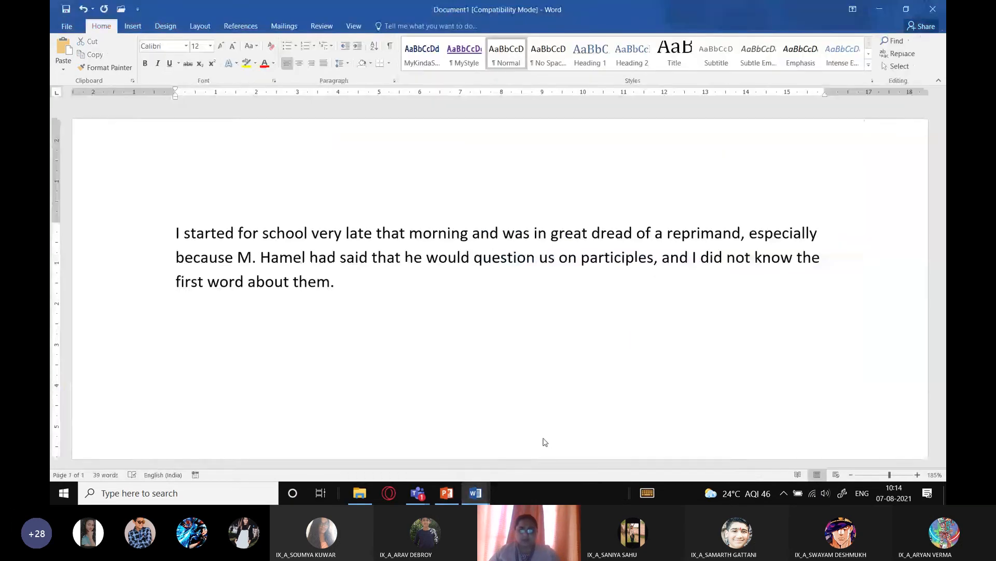
pyautogui.click(932, 9)
pyautogui.click(498, 268)
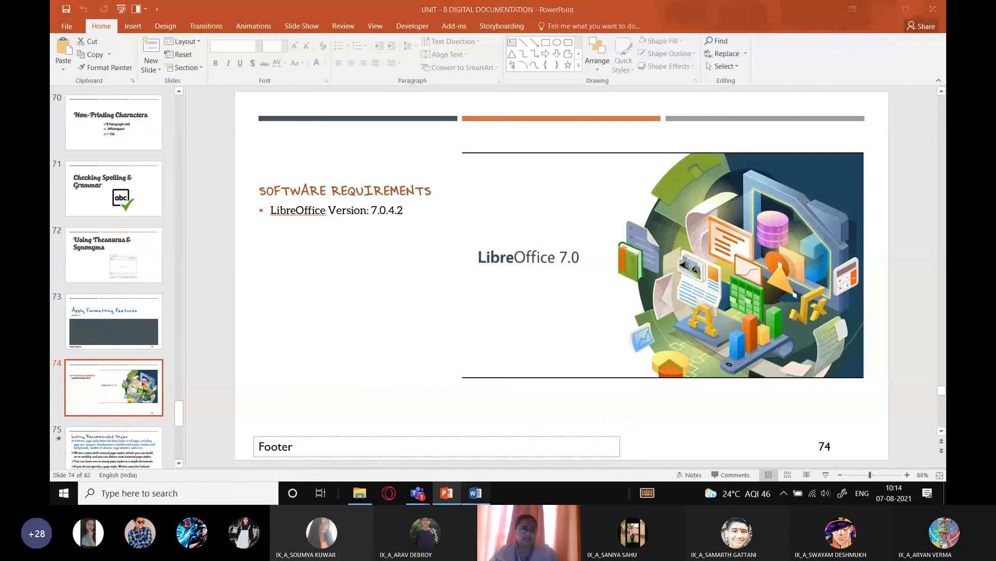
# - Close the document The Last Lesson - By Alphonse Daudet, saving its changes
pyautogui.click(476, 498)
pyautogui.click(933, 9)
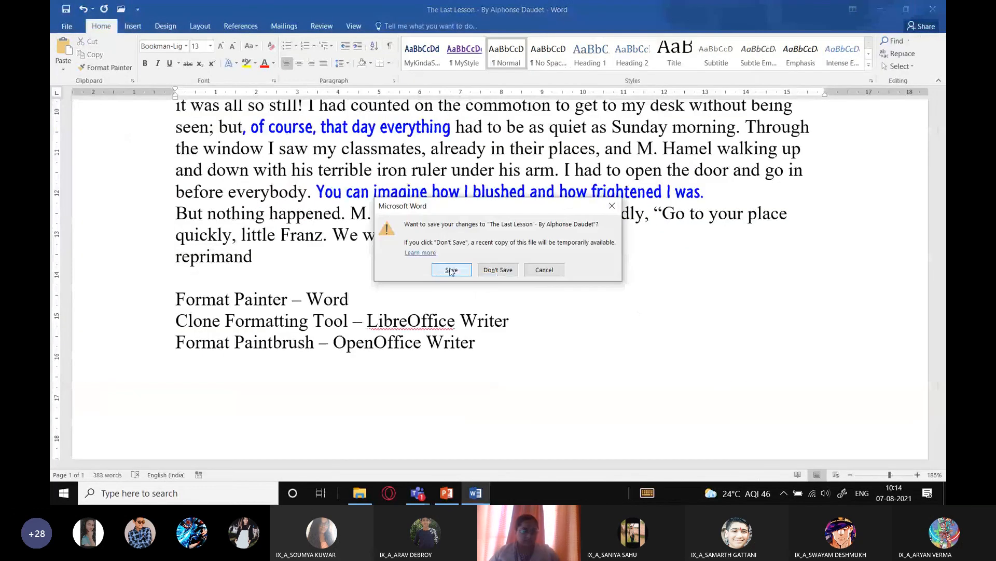
pyautogui.click(451, 271)
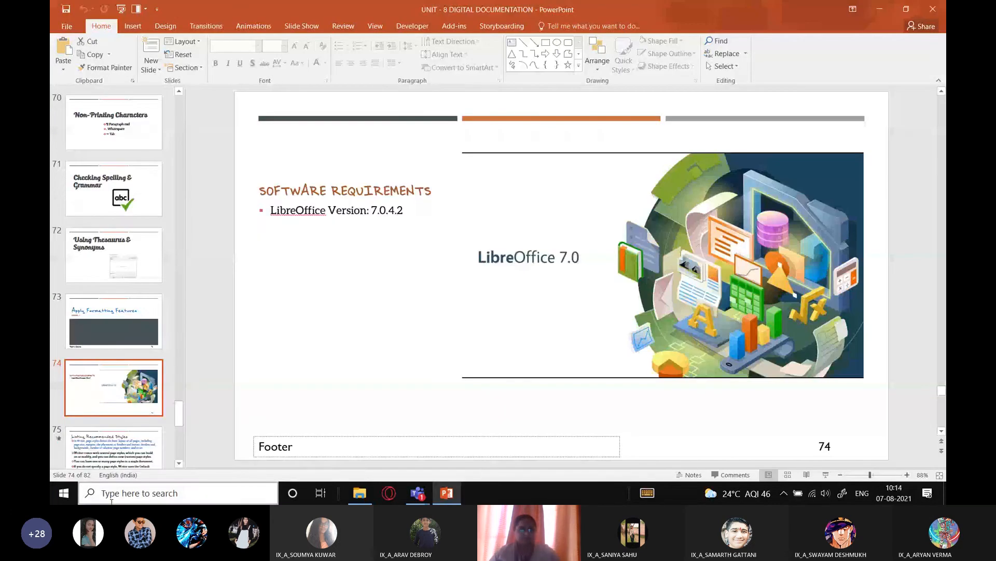
# - Start LibreOffice and open the recent document Swami and his Grandmother
pyautogui.click(64, 493)
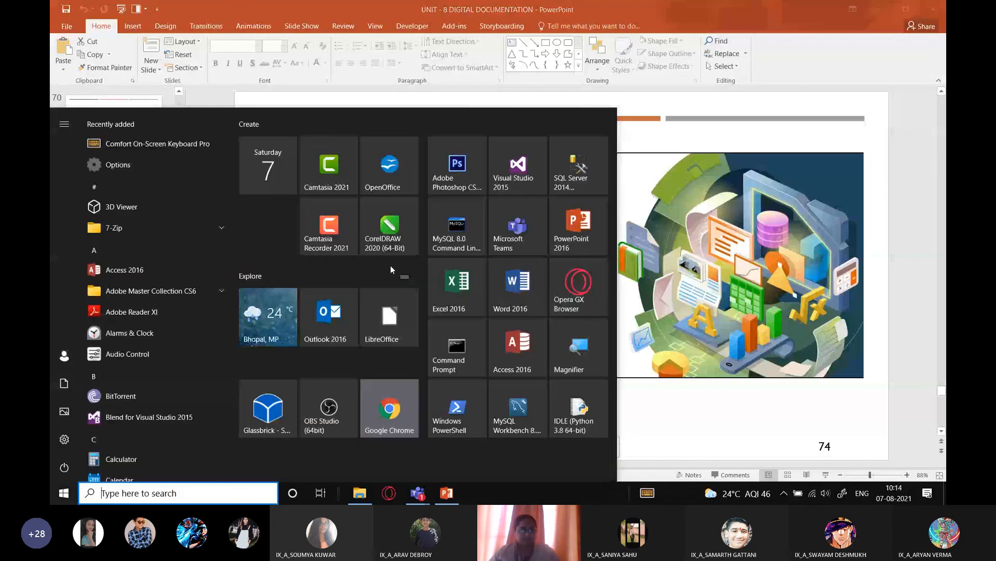
pyautogui.click(390, 318)
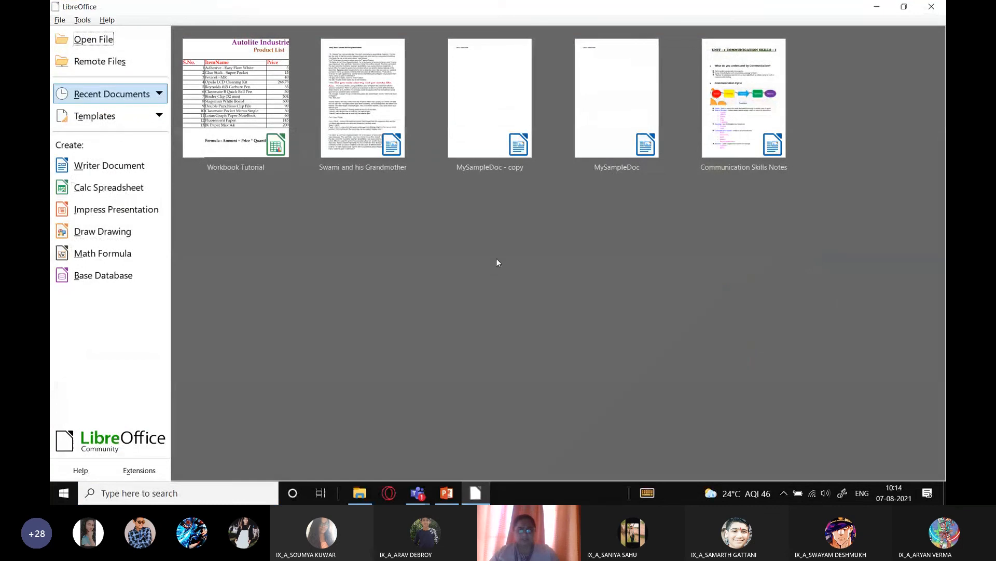
pyautogui.click(367, 95)
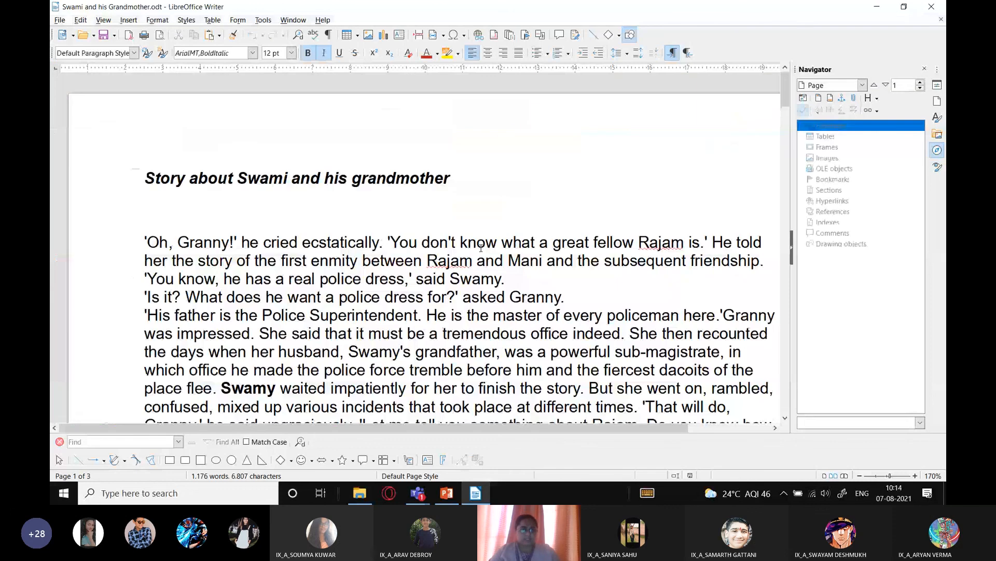
# - Switch to the PowerPoint presentation, start the slide show from slide 74 and read through all points of the Listing Recommended Styles slide
pyautogui.hotkey('alt', 'Tab')
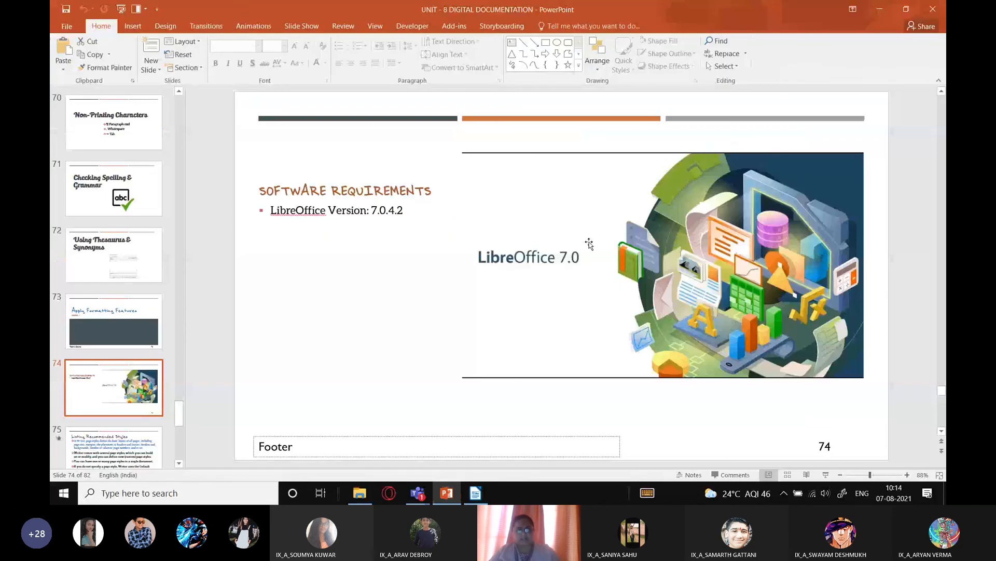
pyautogui.click(826, 475)
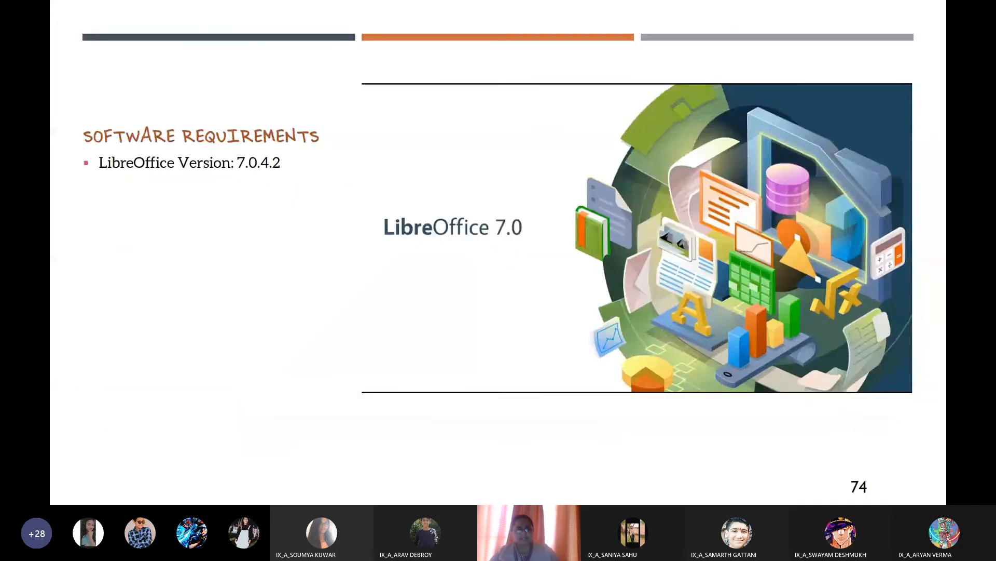
pyautogui.press('Right')
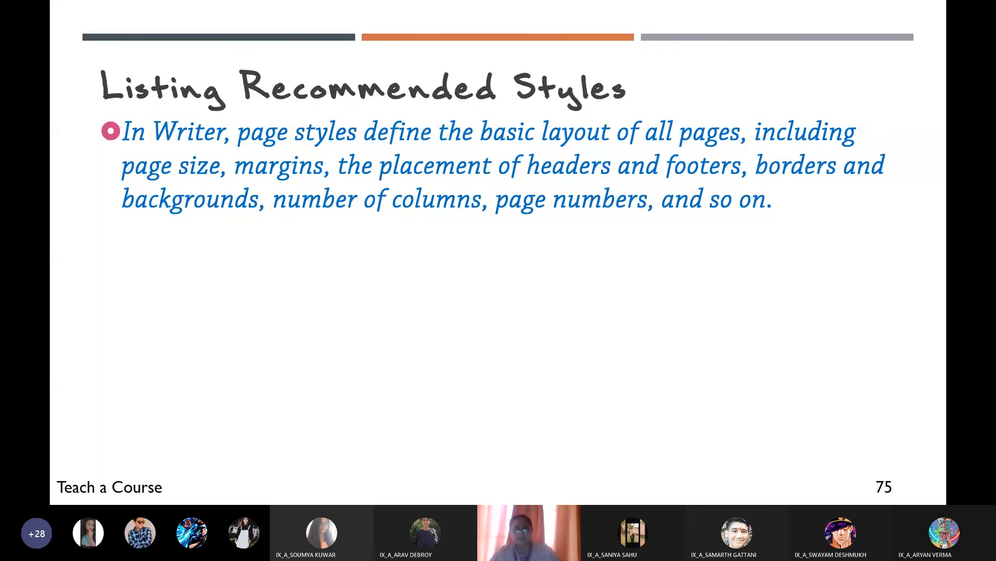
pyautogui.press('Right')
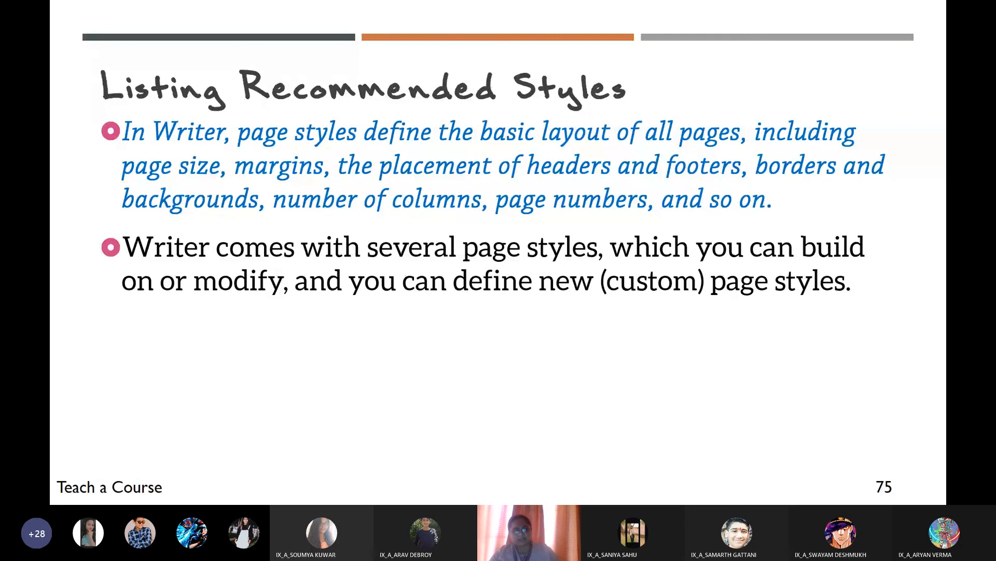
pyautogui.press('Right')
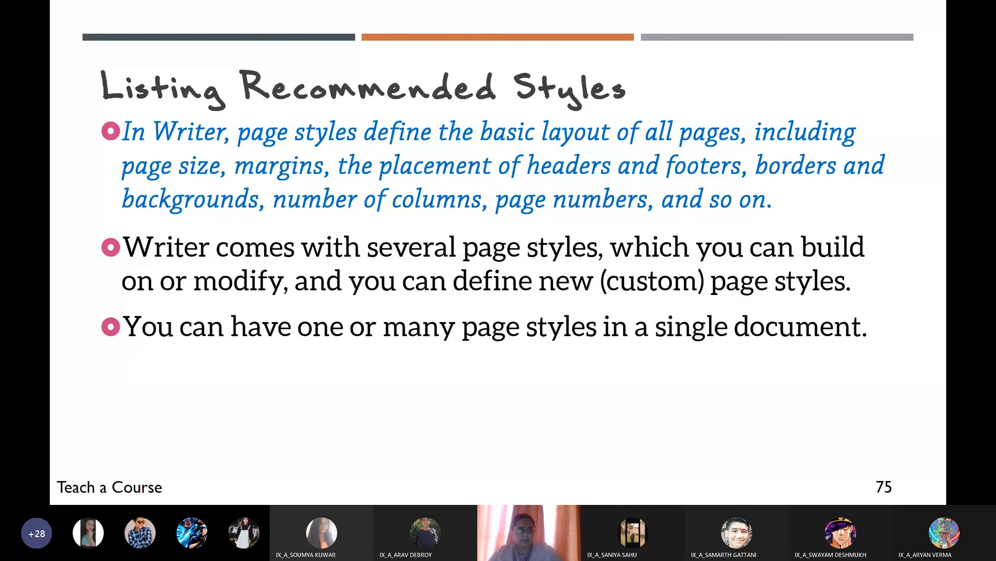
pyautogui.press('Right')
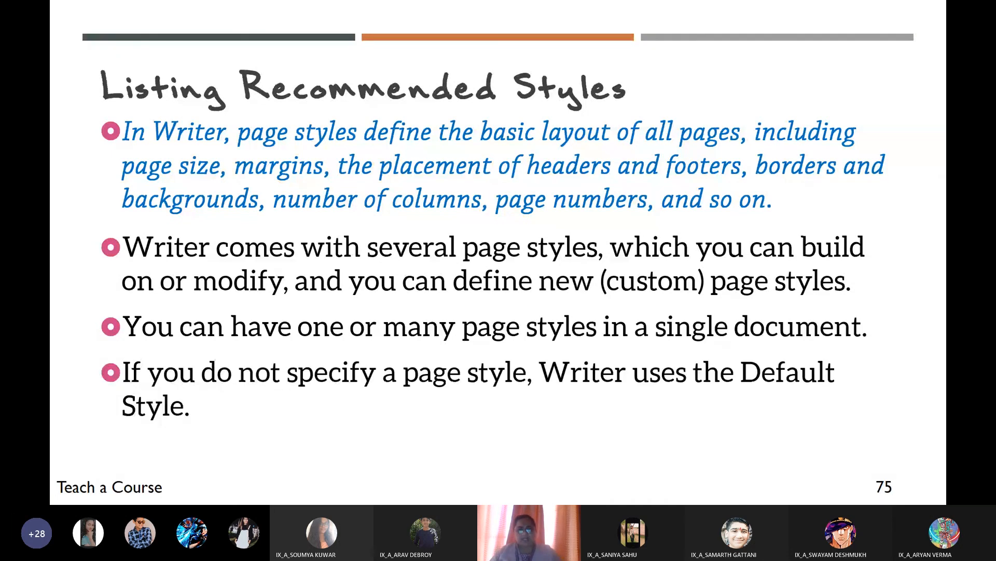
pyautogui.press('Right')
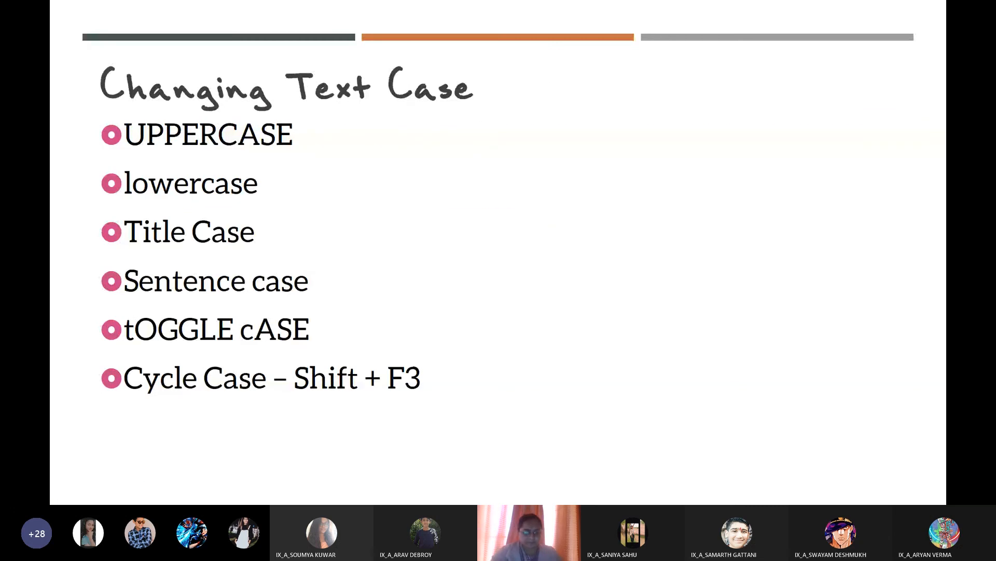
pyautogui.press('Left')
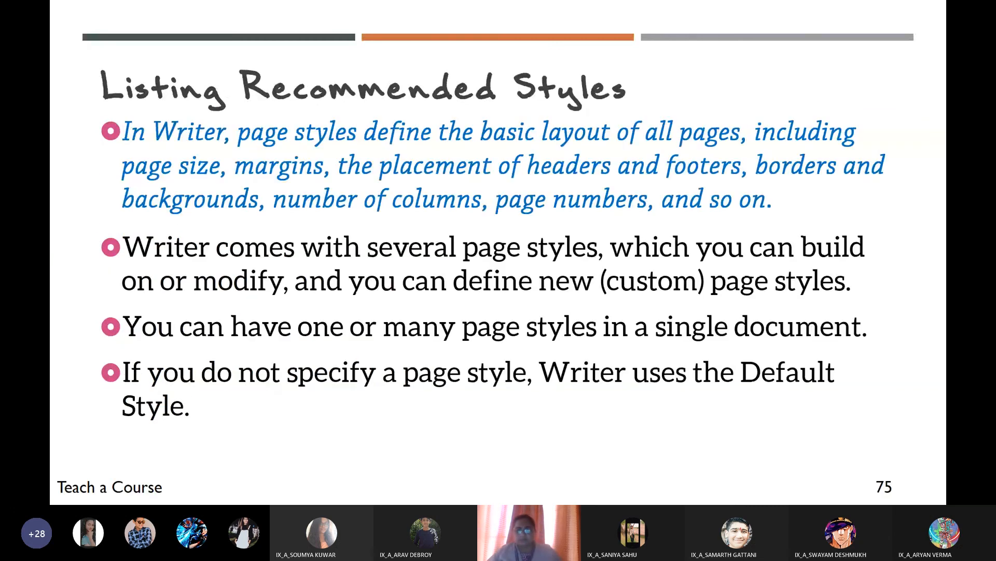
# - Switch to LibreOffice Writer, list the page styles and apply the Landscape page style to the story document
pyautogui.hotkey('alt', 'Tab')
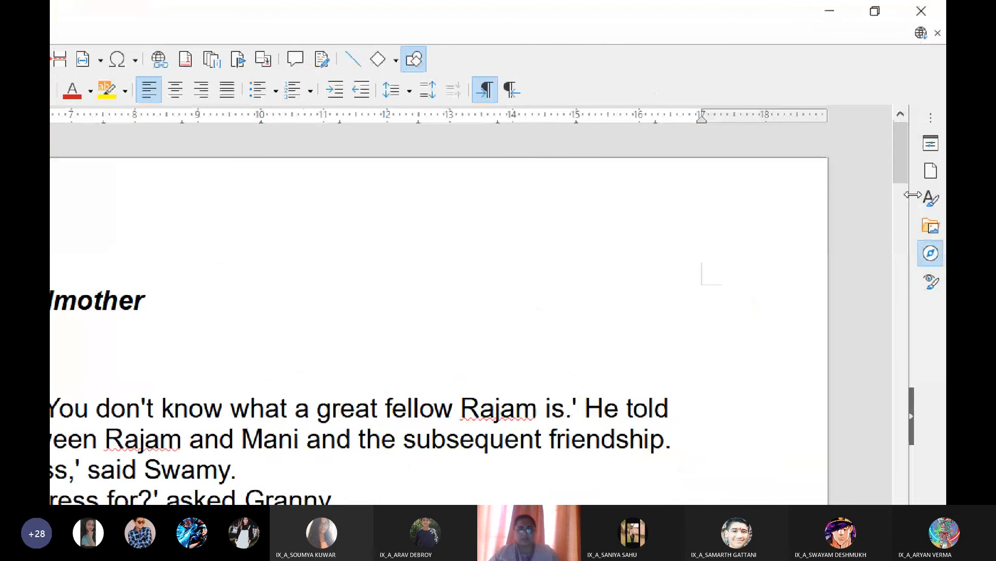
pyautogui.click(937, 202)
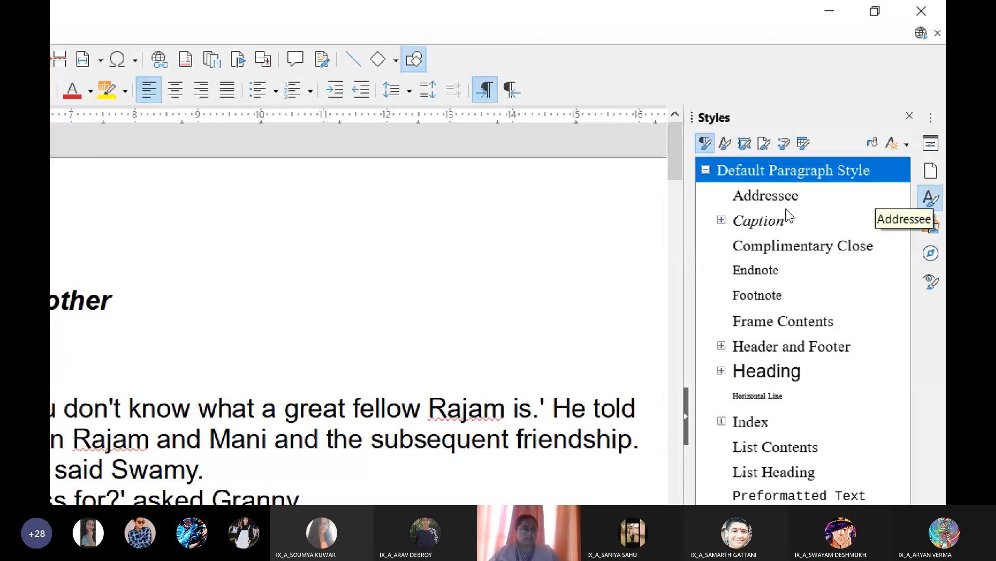
pyautogui.click(280, 34)
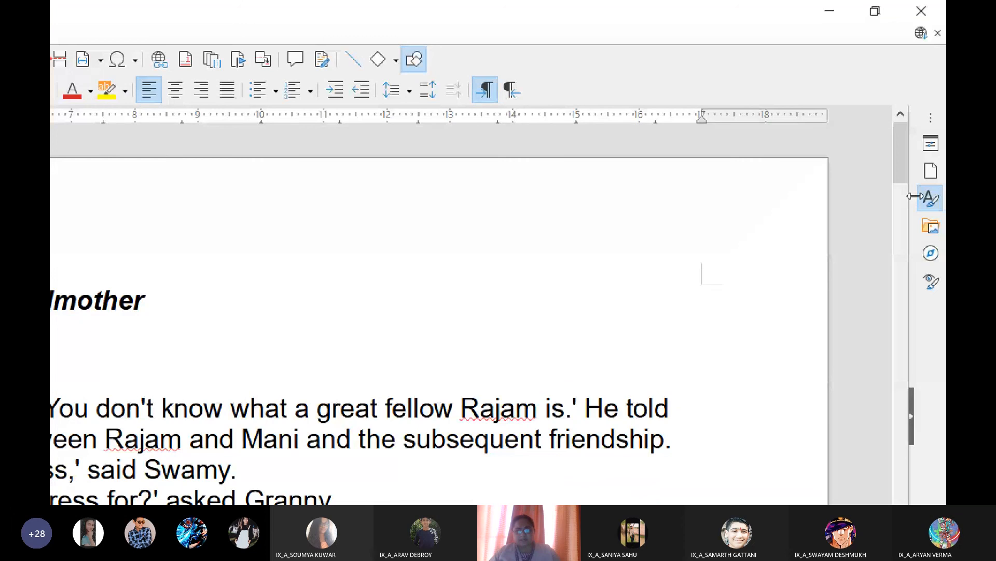
pyautogui.click(928, 197)
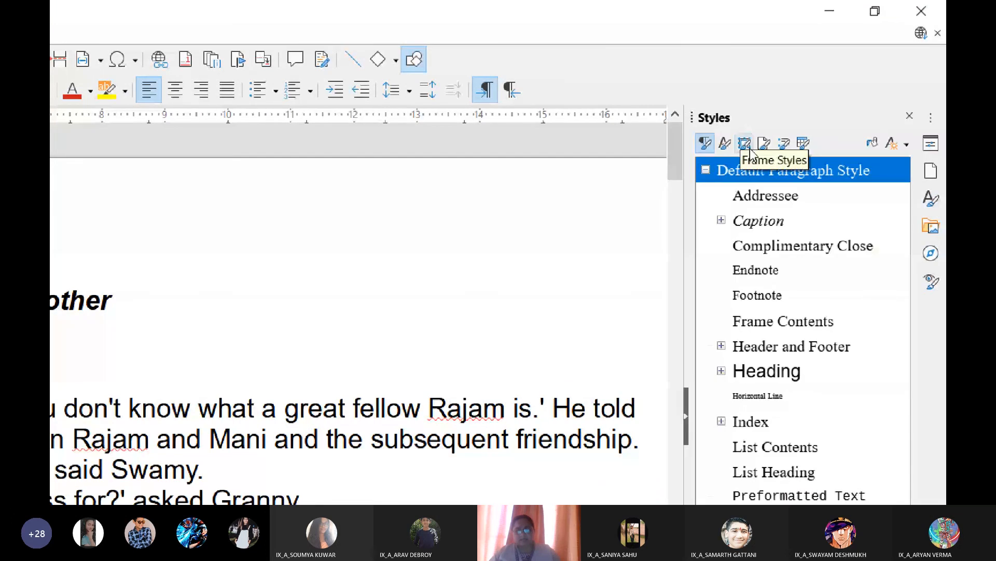
pyautogui.click(764, 143)
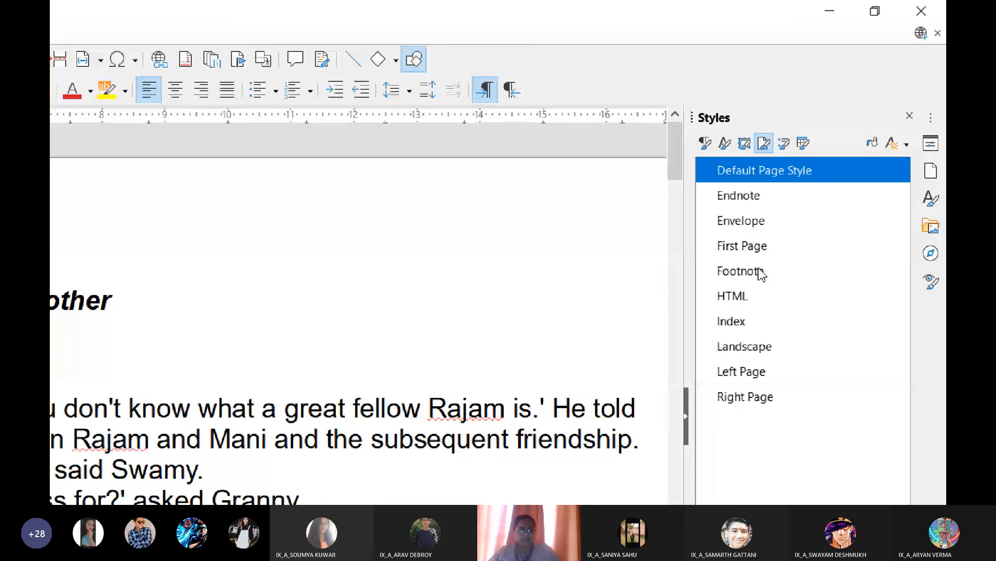
pyautogui.doubleClick(745, 346)
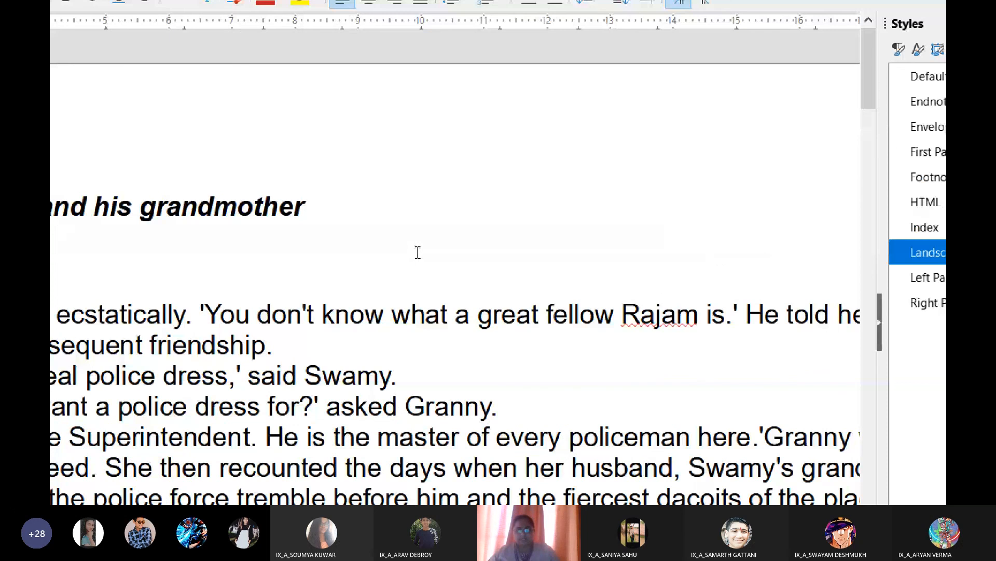
pyautogui.scroll(-5, 418, 253)
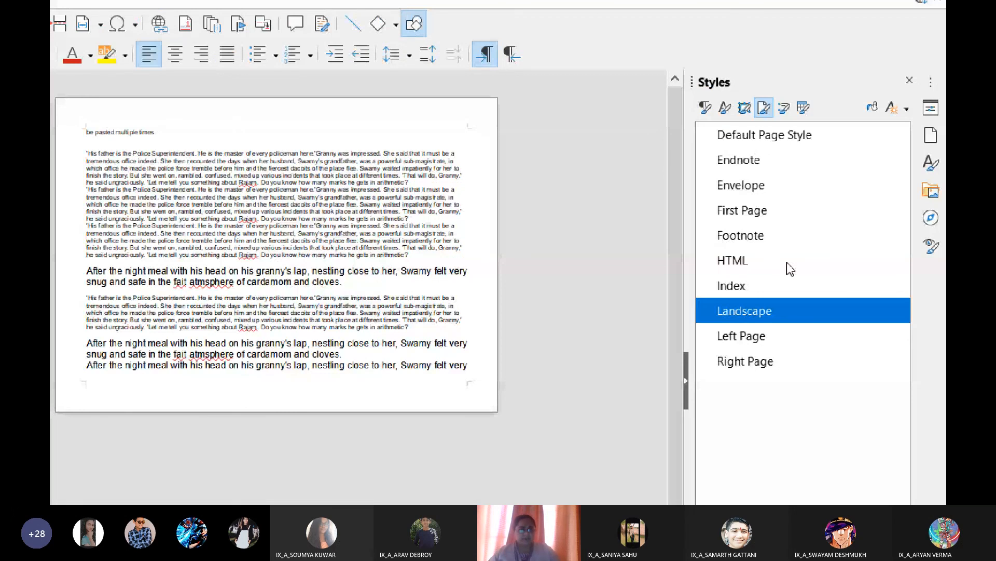
# - Apply the Endnote page style and the Envelope page style in turn to the story document
pyautogui.doubleClick(742, 161)
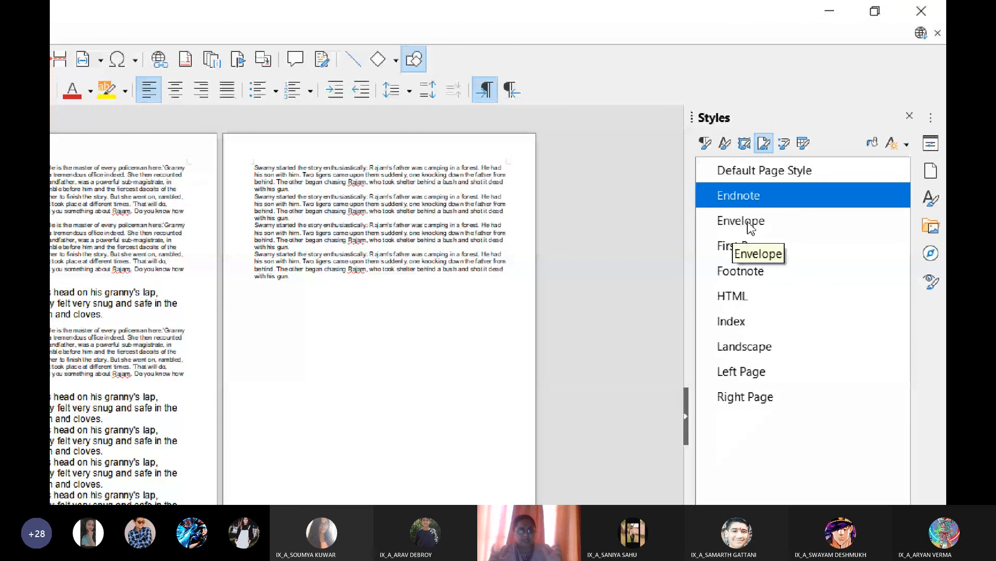
pyautogui.click(751, 224)
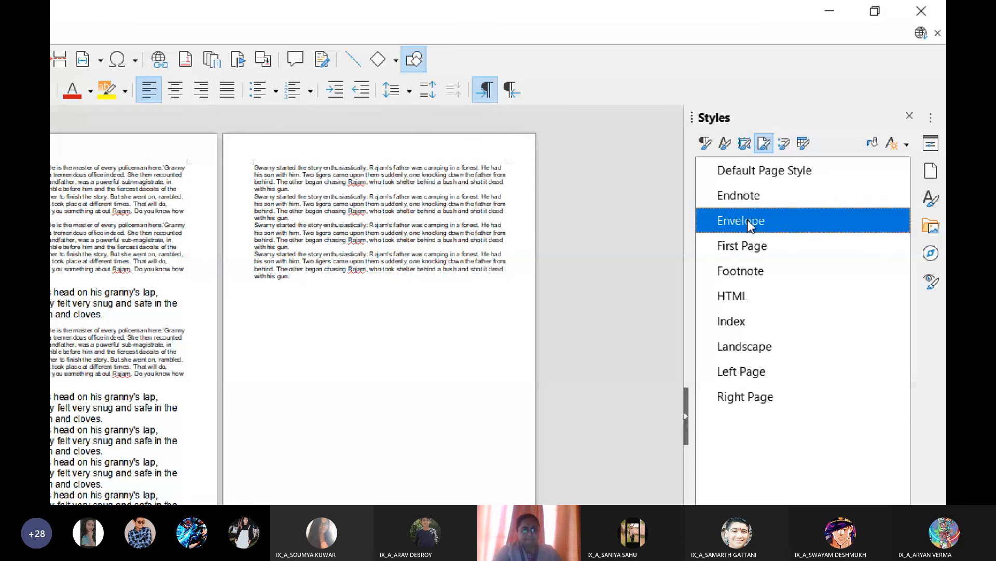
pyautogui.doubleClick(749, 221)
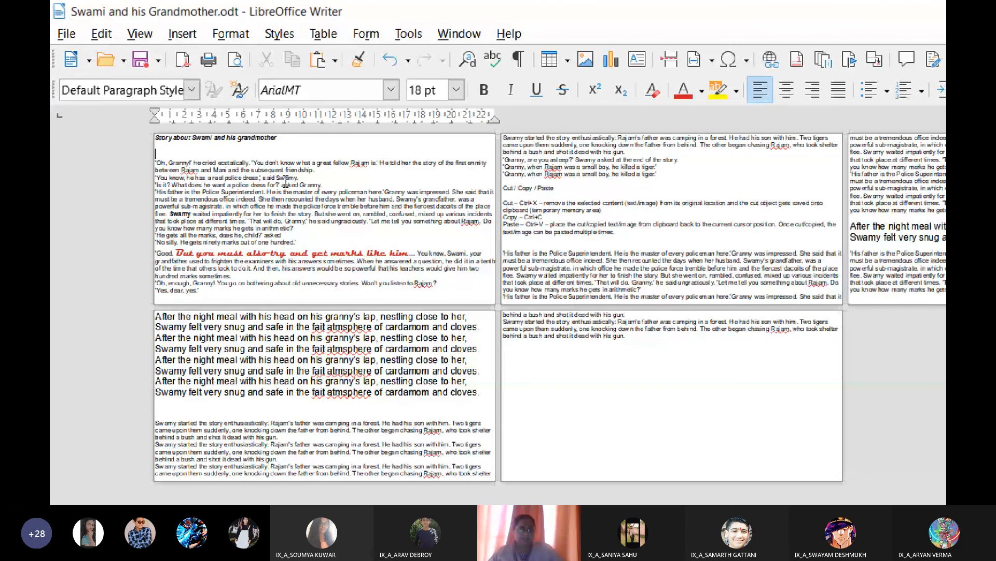
pyautogui.press('super+minus')
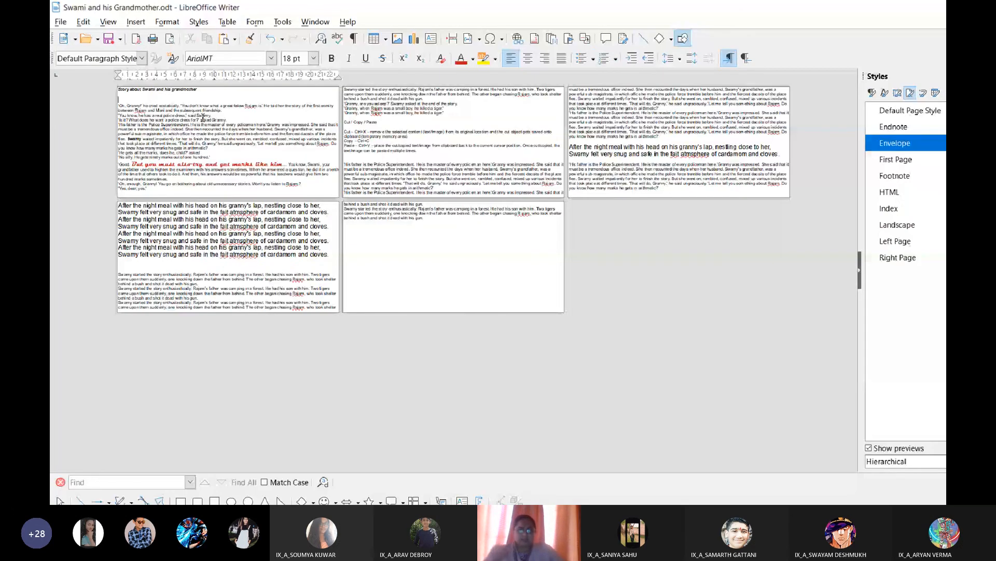
pyautogui.press('super+minus')
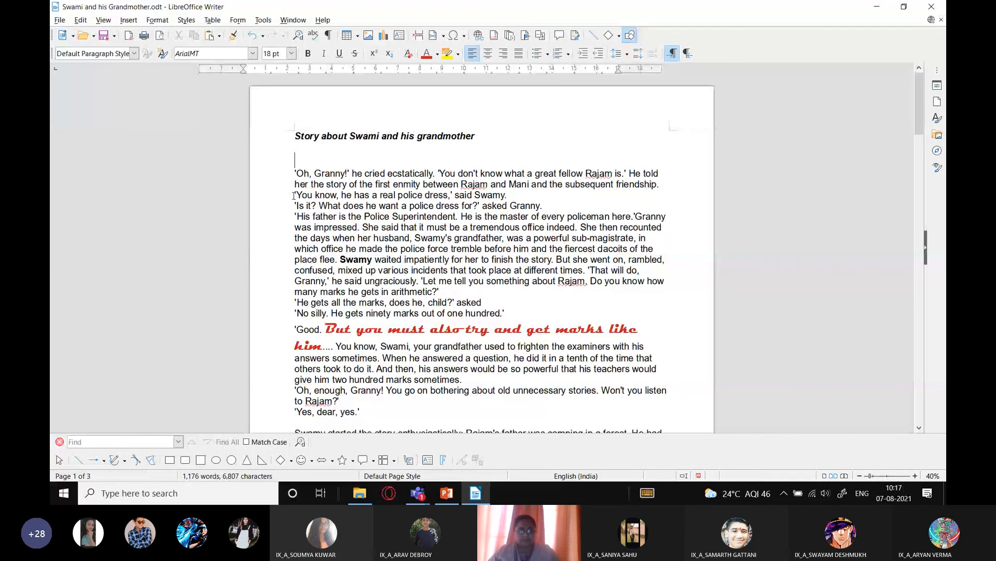
# - Switch back to the PowerPoint presentation and resume the slide show from slide 75, advancing to the Changing Text Case slide
pyautogui.scroll(7, 399, 412)
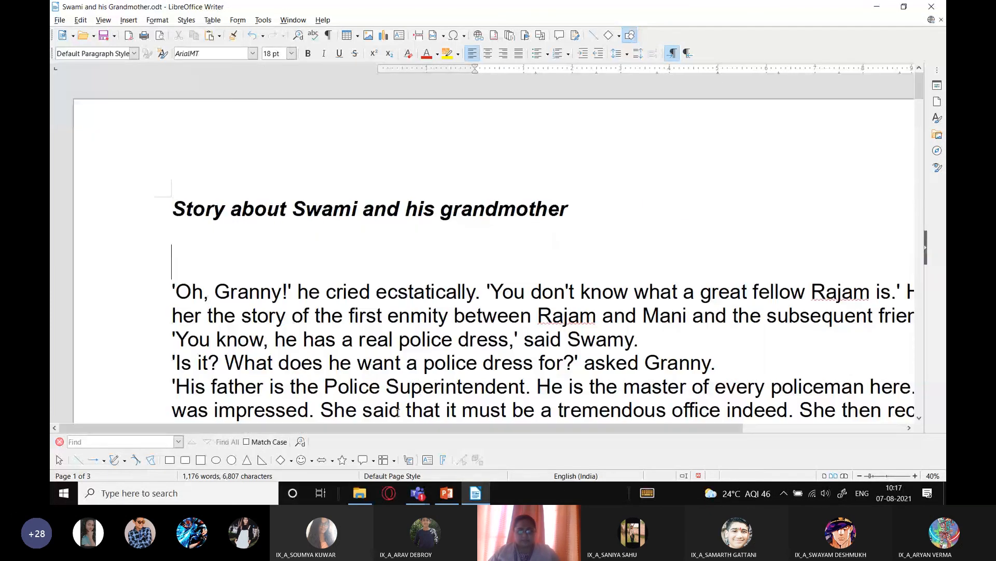
pyautogui.hotkey('alt', 'Tab')
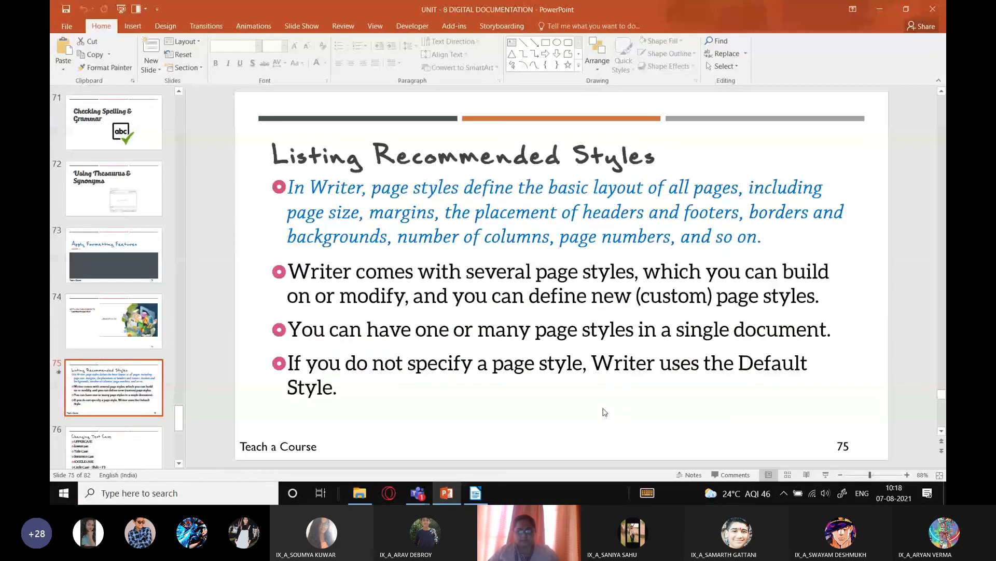
pyautogui.hotkey('shift', 'F5')
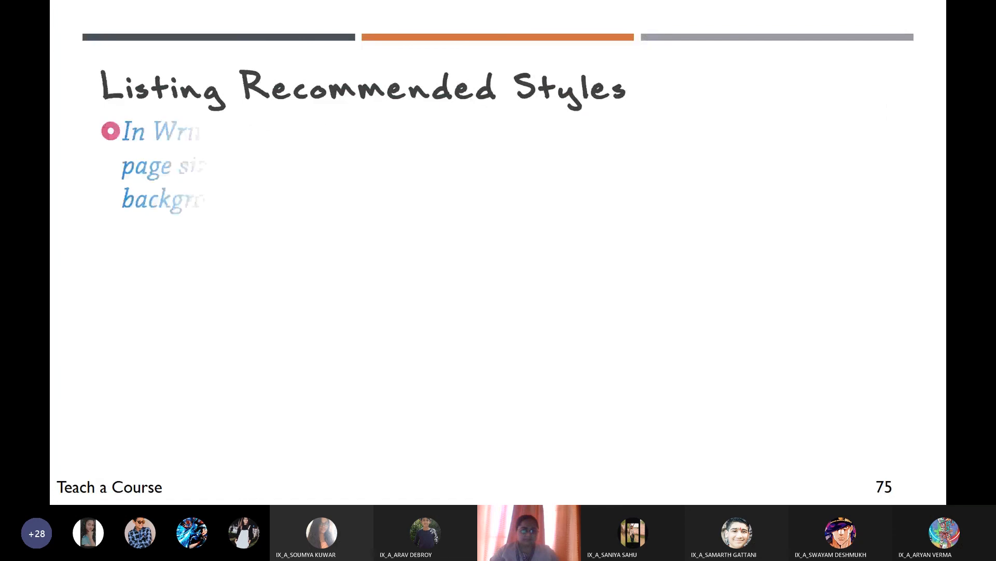
pyautogui.press('Right')
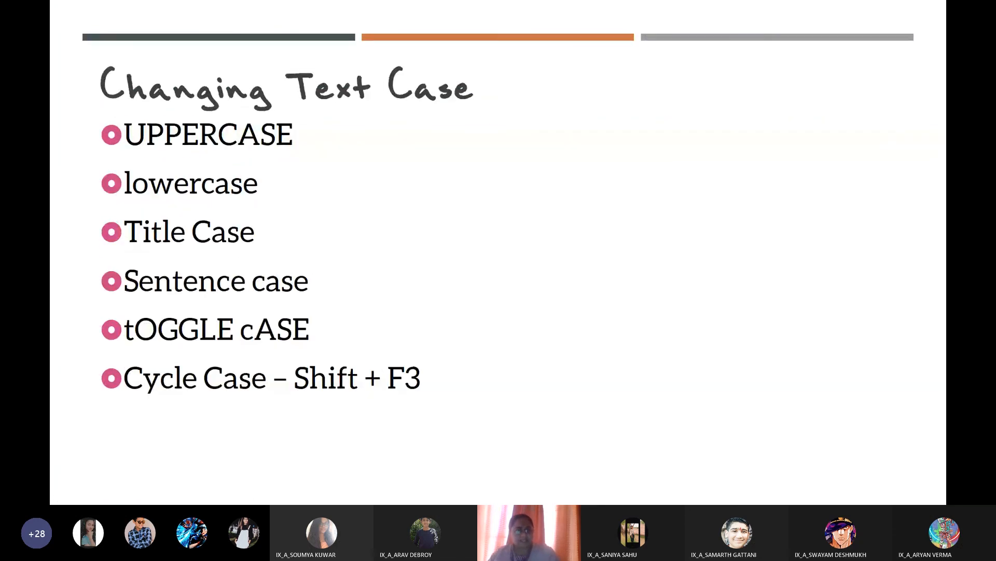